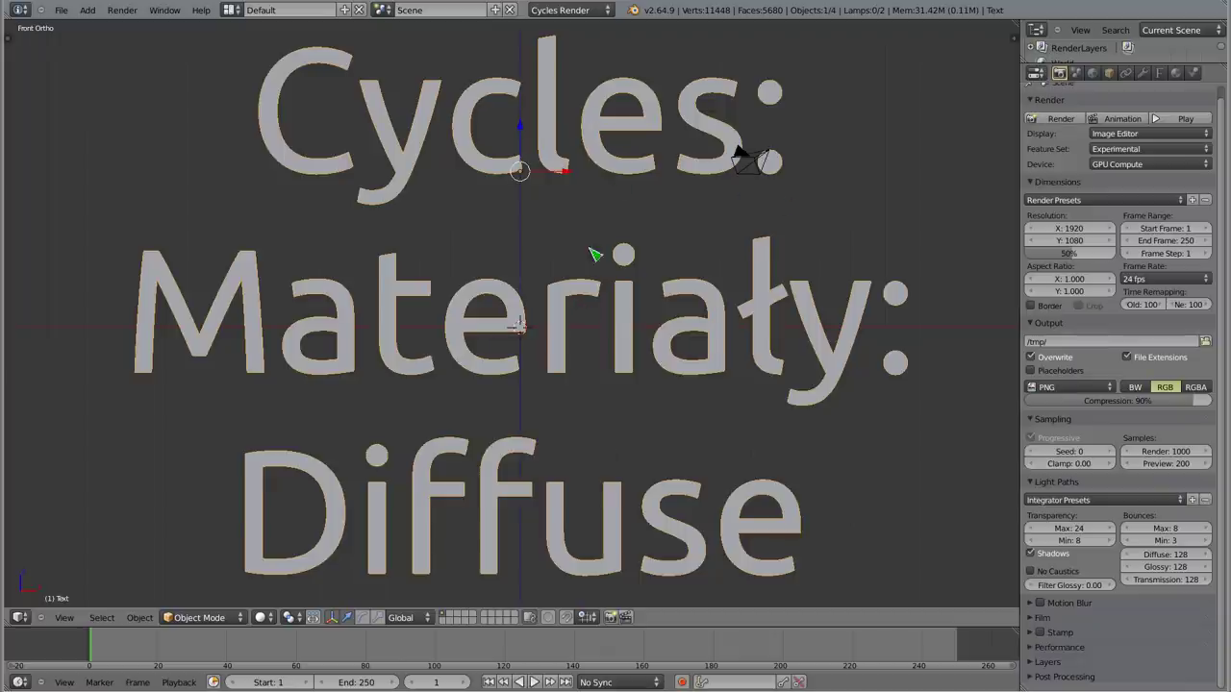
Step: Delete the 'Cycles: Materiały: Diffuse' title text object, leaving only the camera
key(x)
click(473, 166)
click(231, 9)
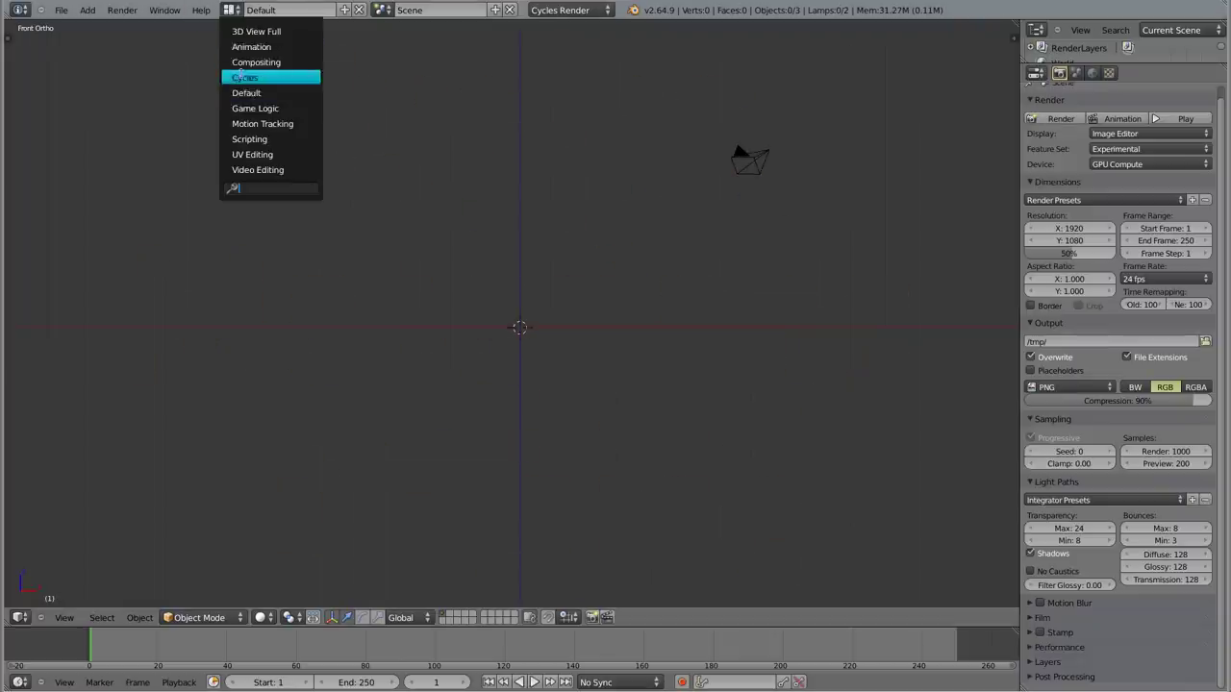
Step: Switch to the Cycles screen layout and set the right viewport to Rendered shading
click(242, 77)
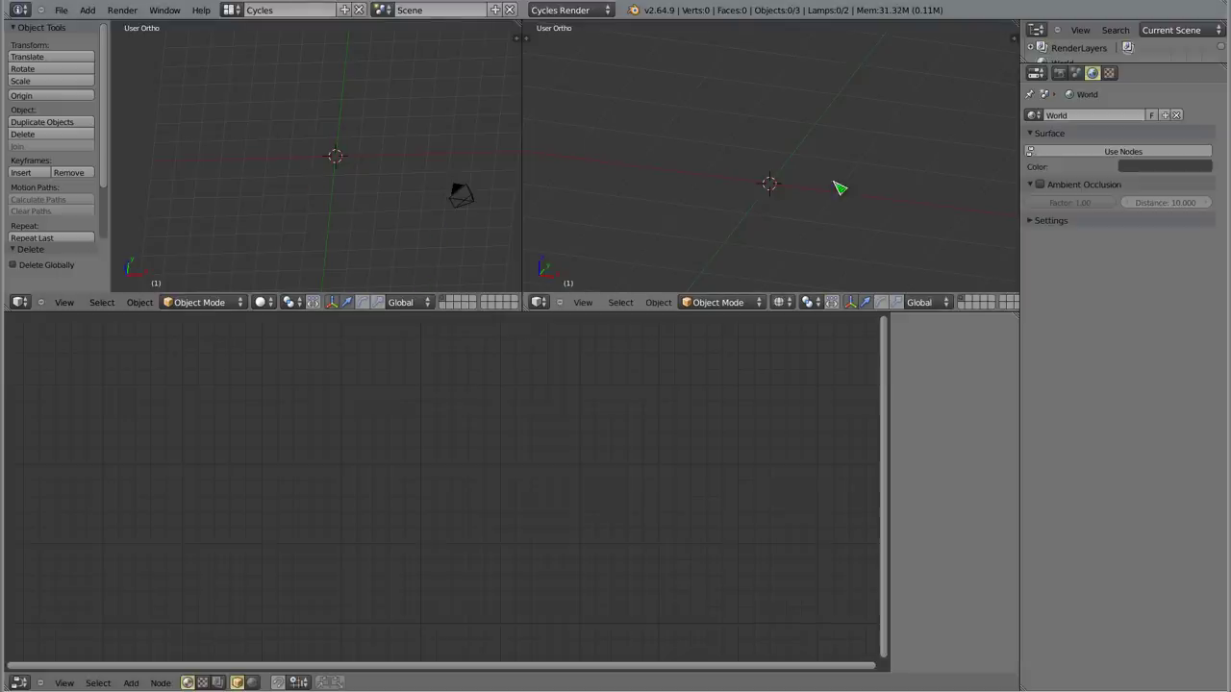
click(781, 302)
click(792, 252)
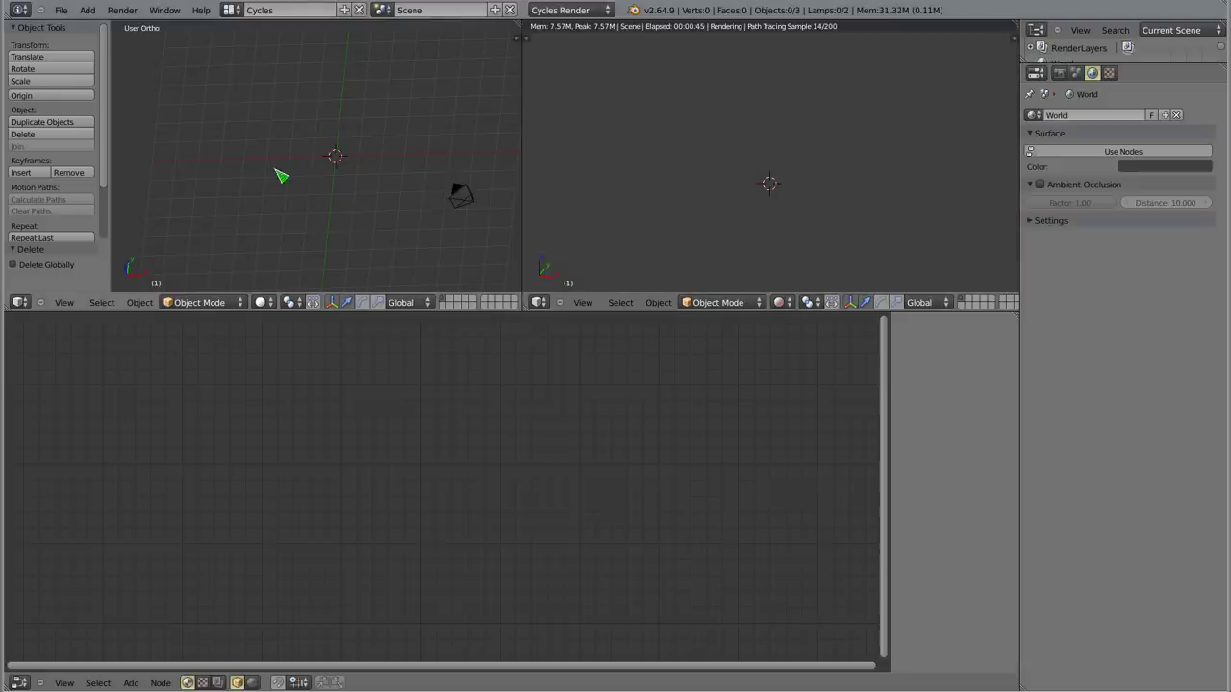
Step: Add a cube and a plane, scale the plane to 28.143, and select the cube
key(shift+a)
mouse_move(327, 158)
click(347, 183)
key(shift+a)
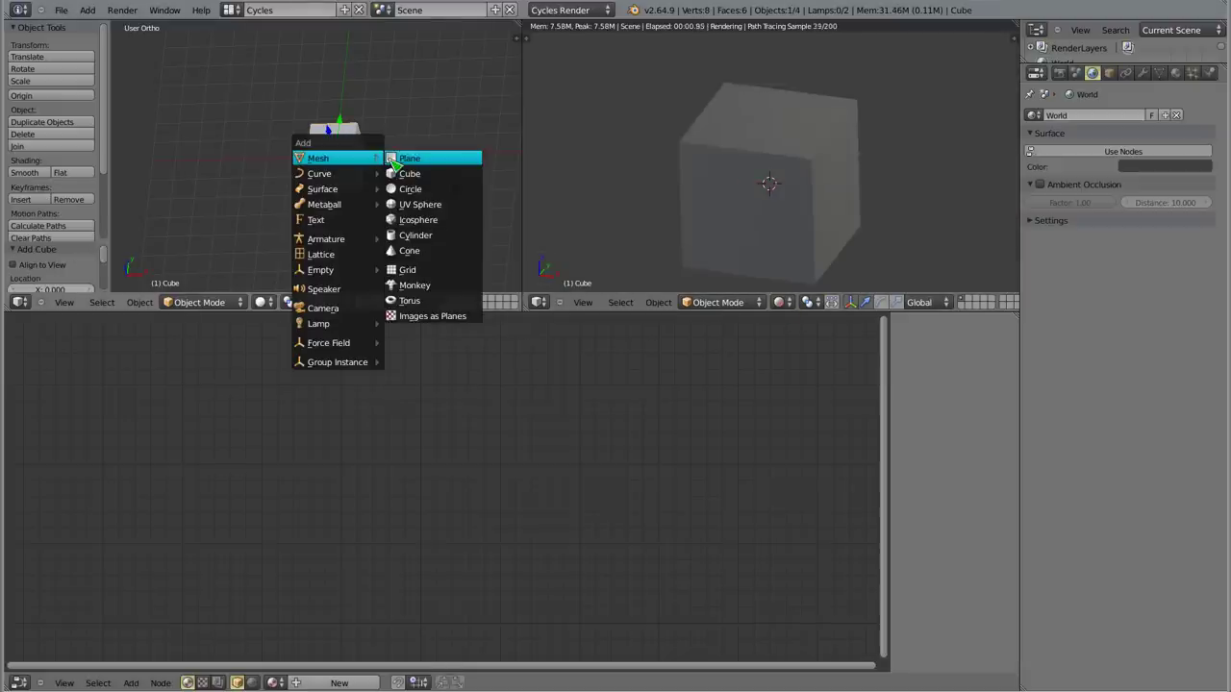
click(409, 158)
key(s)
click(240, 130)
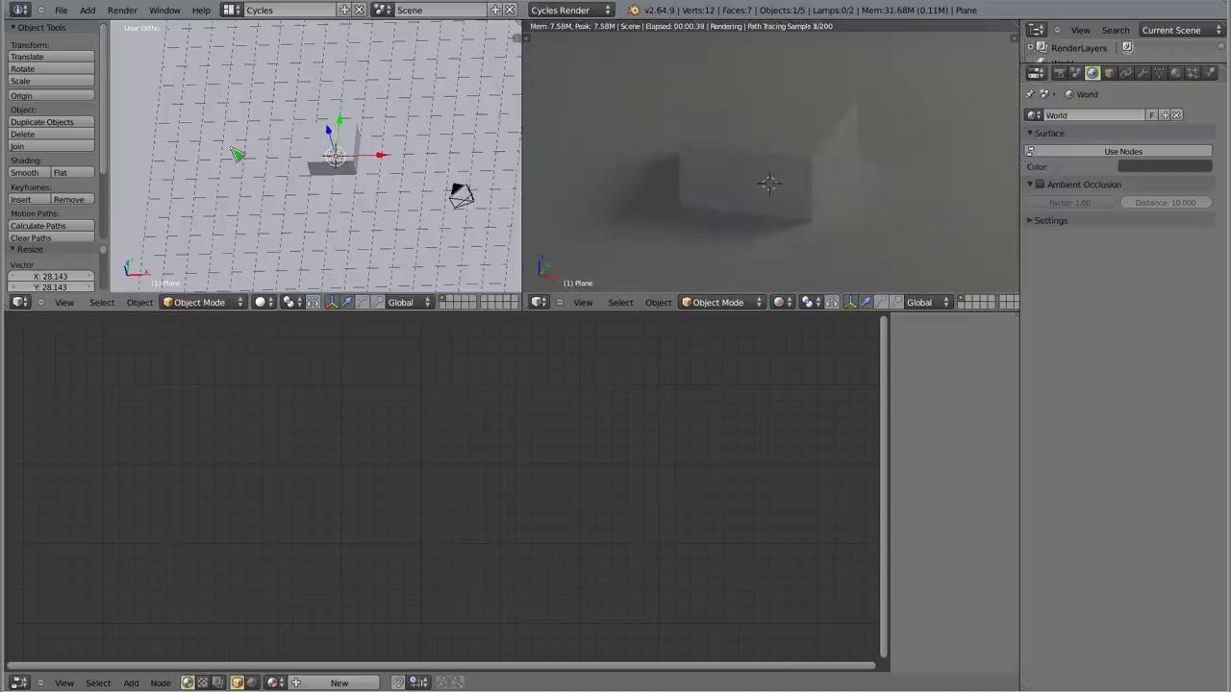
mouse_move(317, 192)
middle_down()
mouse_move(285, 148)
mouse_move(323, 200)
middle_up()
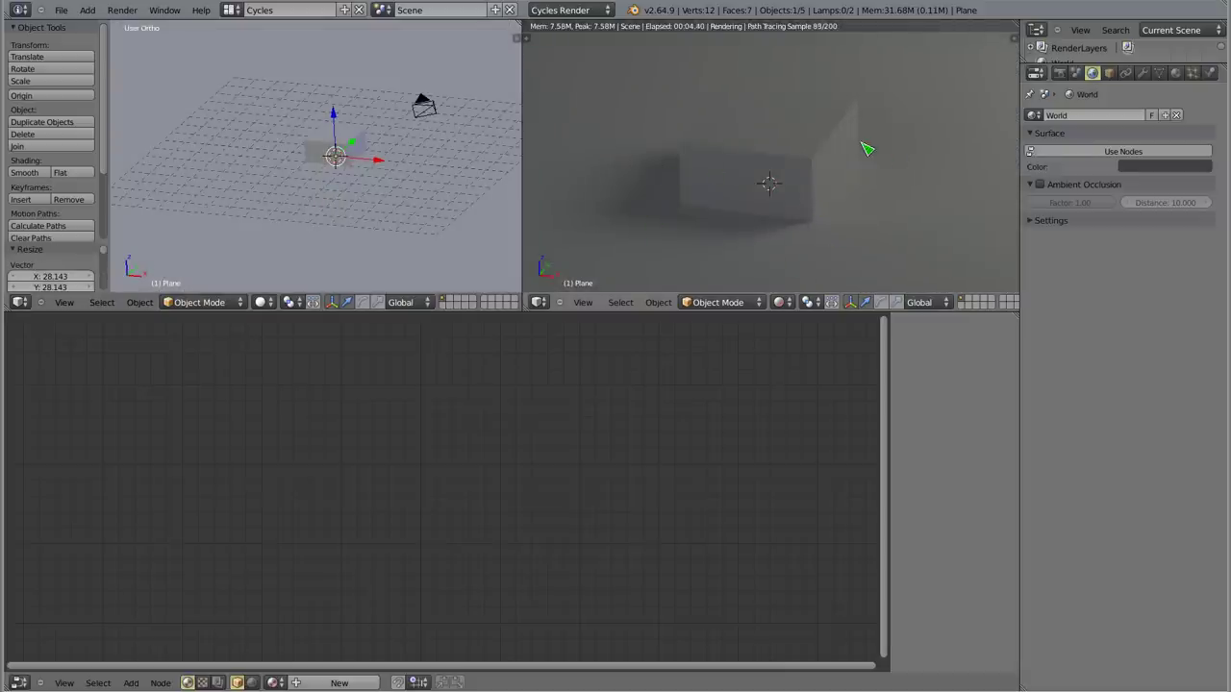
mouse_move(777, 184)
middle_down()
mouse_move(760, 225)
mouse_move(799, 110)
mouse_move(822, 205)
middle_up()
right_click(854, 240)
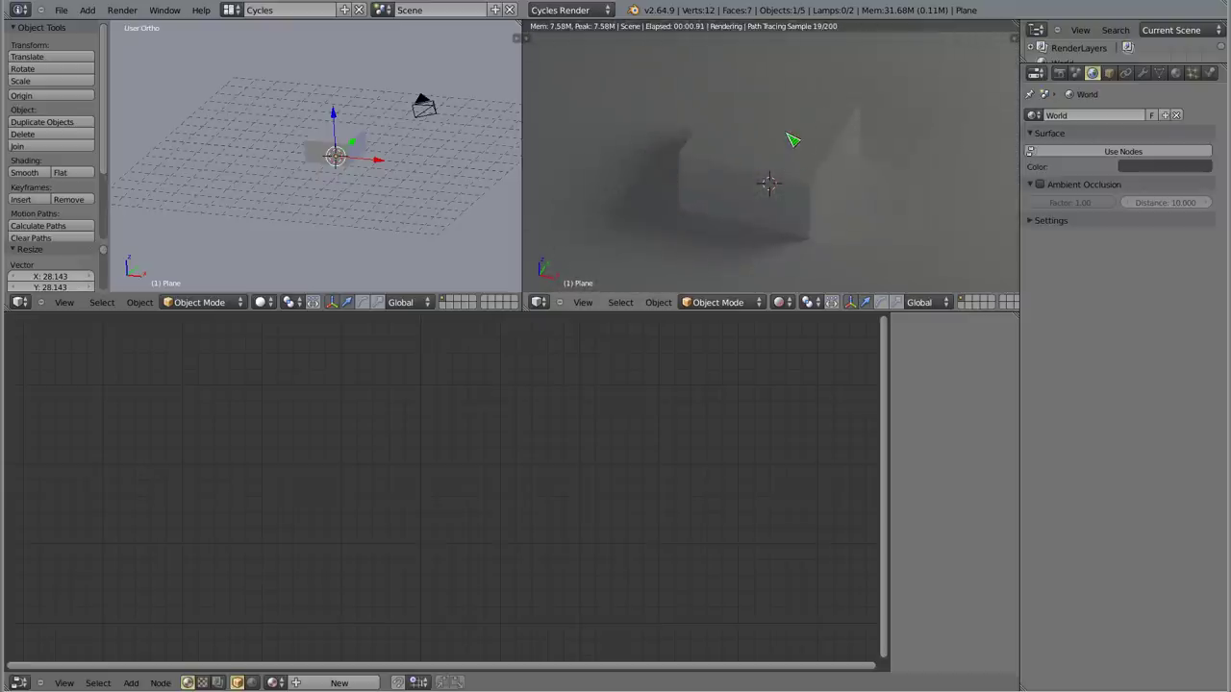
Step: Assign the existing 'Material' to the cube and frame its Diffuse BSDF and Material Output nodes
click(1177, 74)
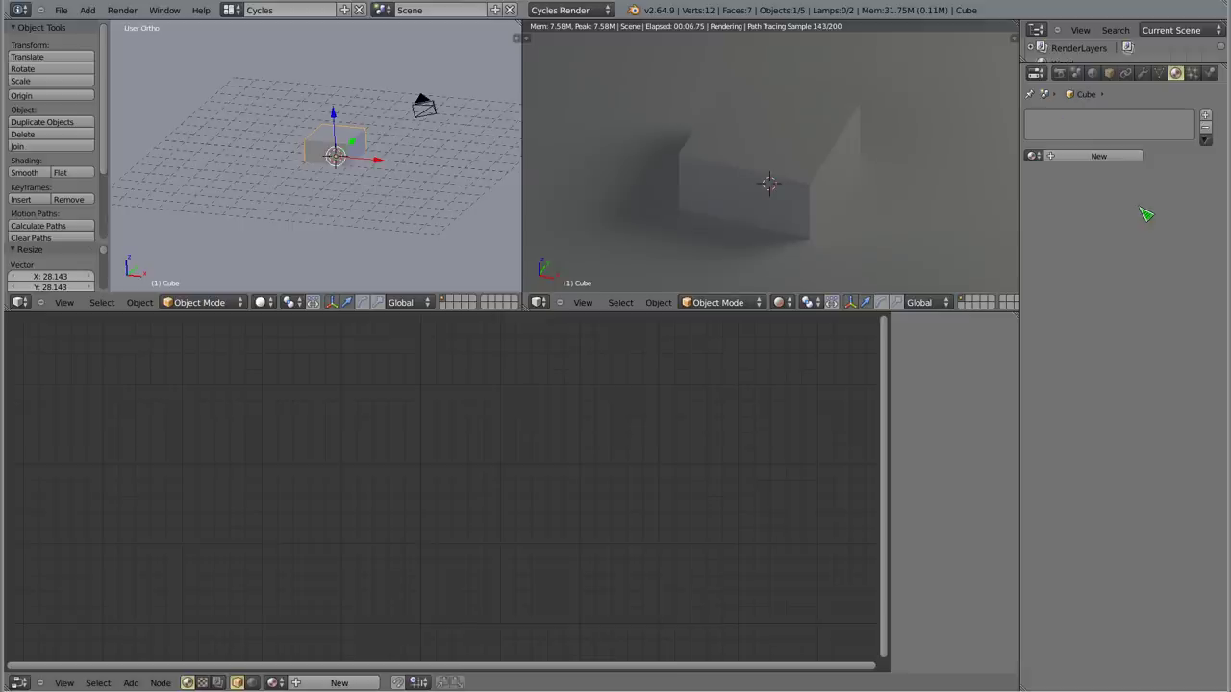
click(1032, 154)
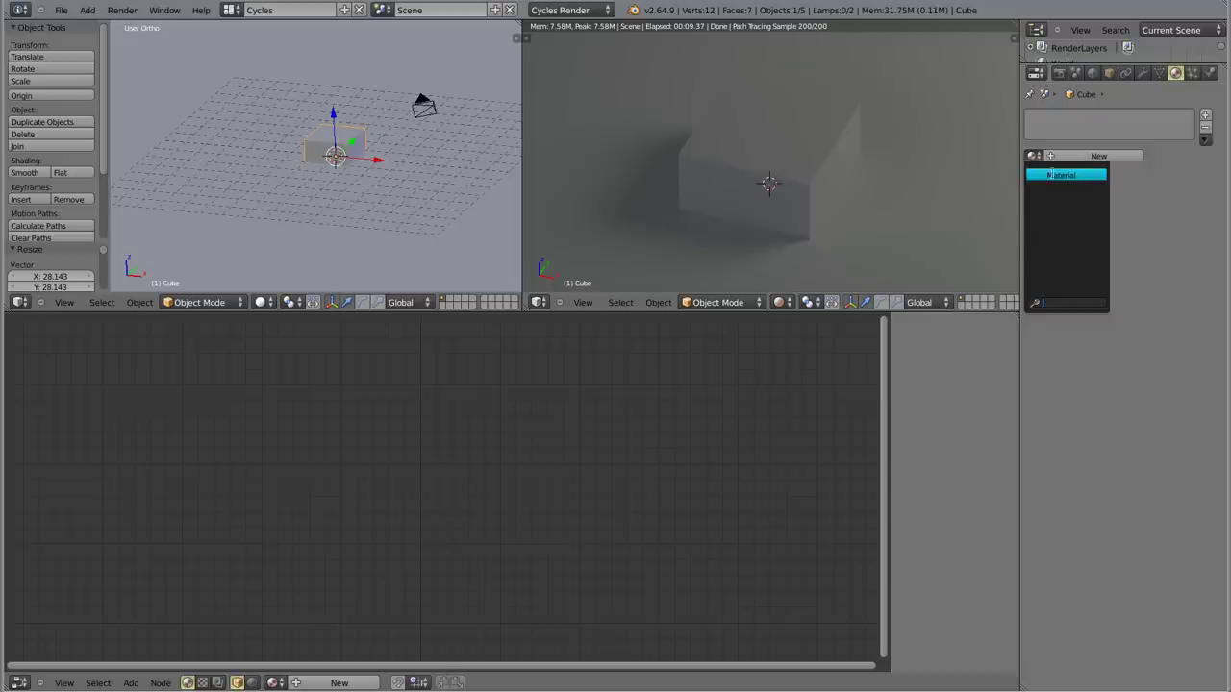
click(1062, 176)
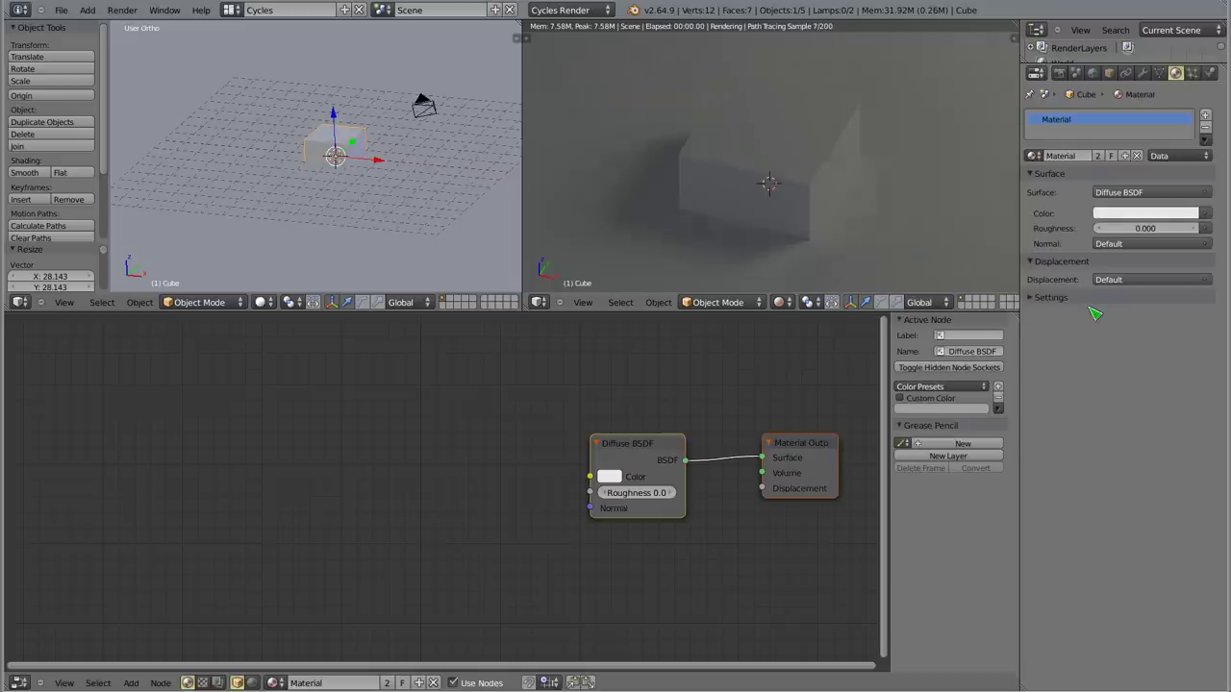
middle_drag(764, 500, 600, 500)
scroll(599, 500, up, 1)
scroll(610, 498, up, 1)
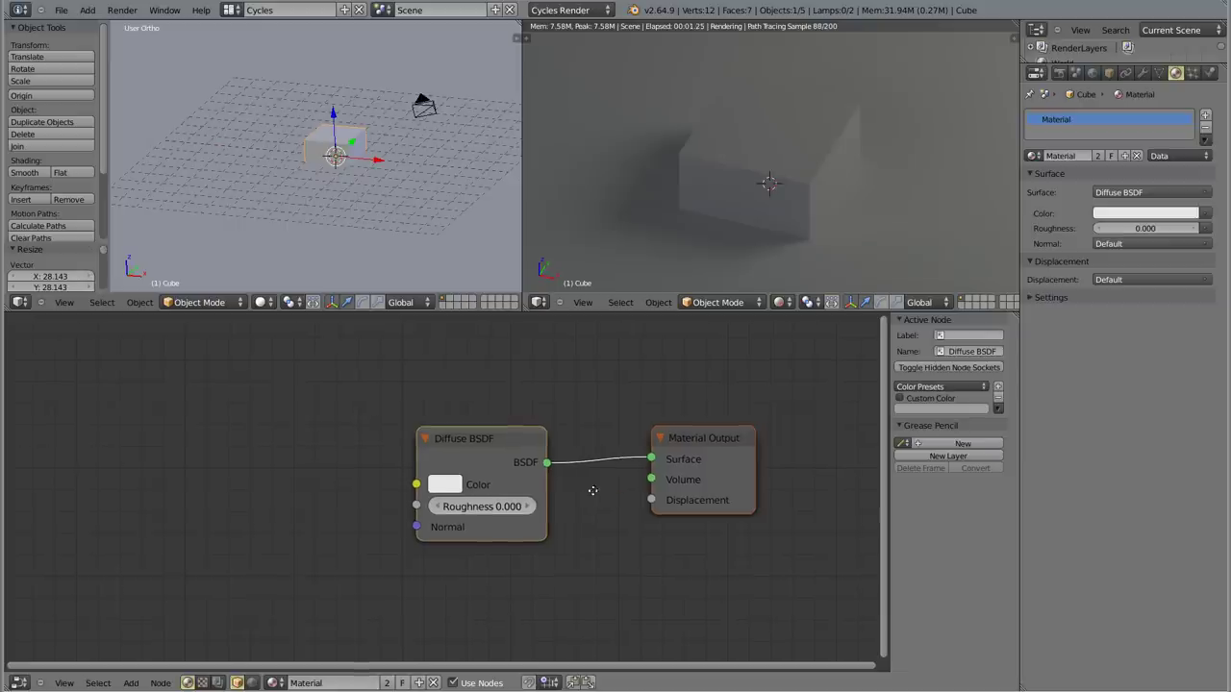
drag(489, 443, 483, 432)
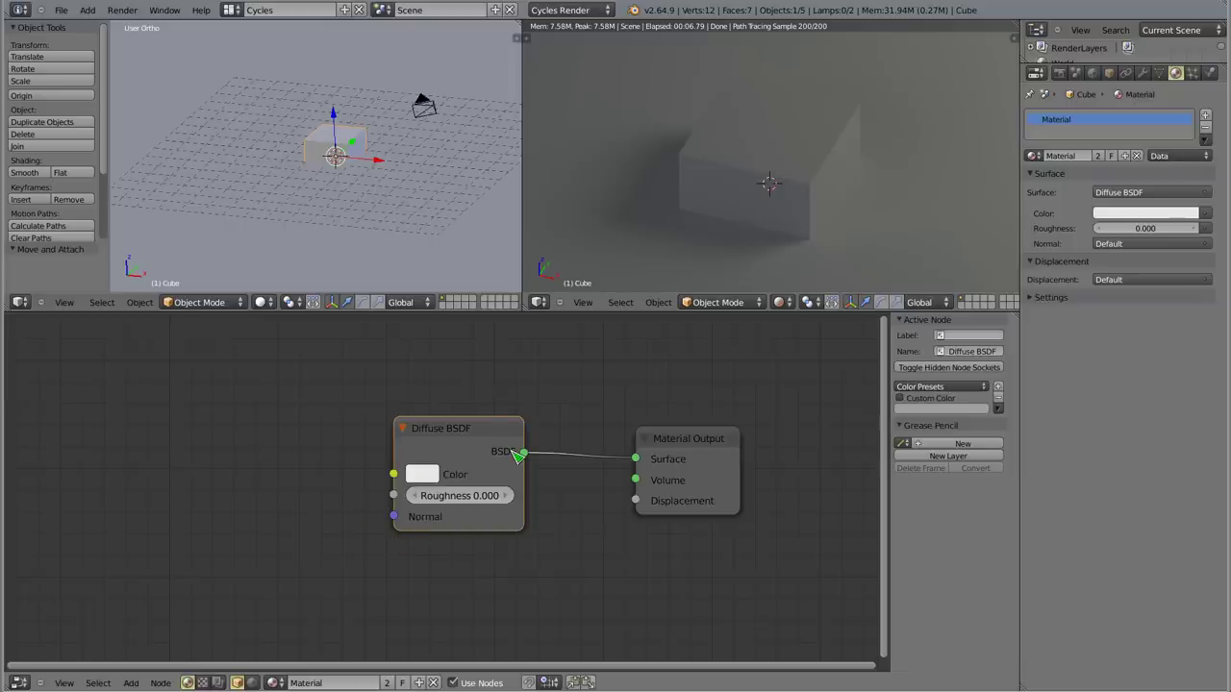
drag(621, 463, 627, 461)
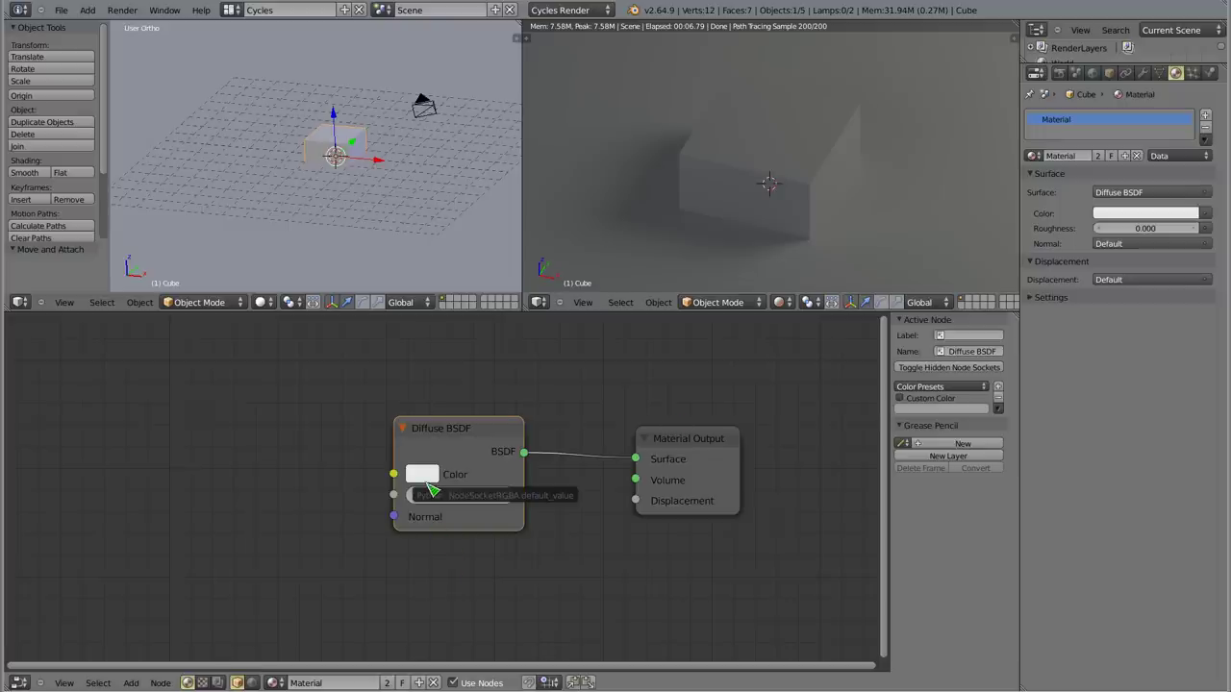
Step: Set the Diffuse BSDF Color to bright green on the colour wheel
click(423, 475)
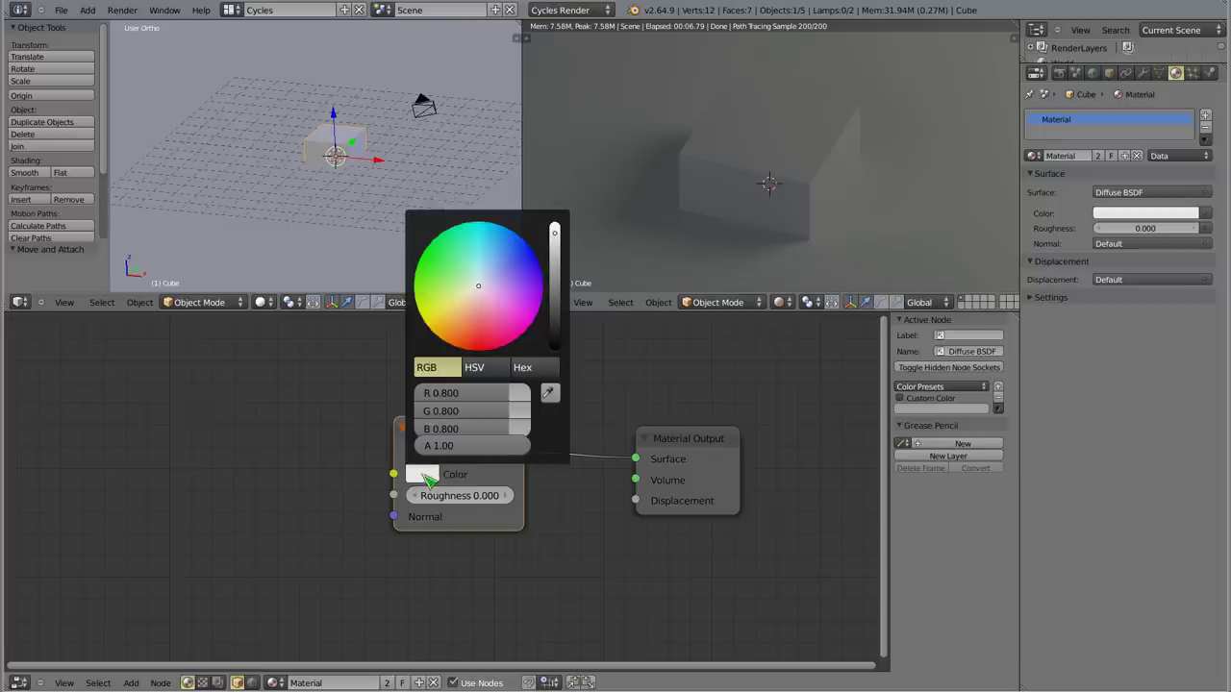
drag(490, 289, 421, 255)
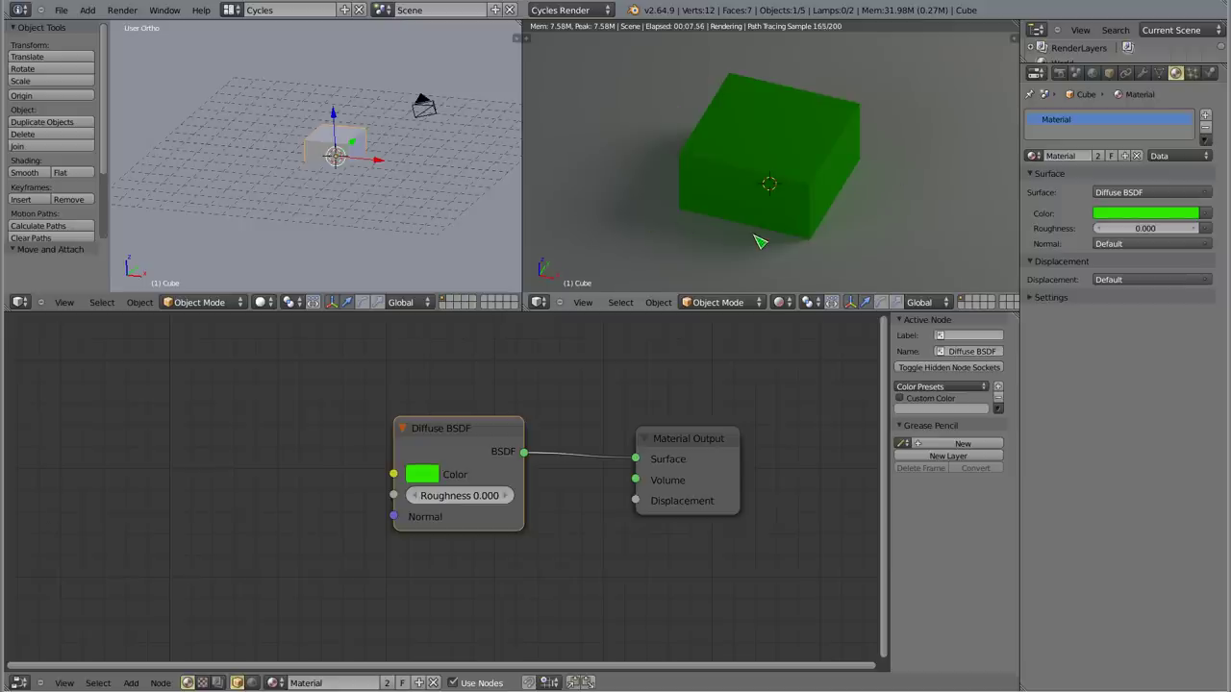
mouse_move(337, 153)
middle_down()
mouse_move(297, 210)
mouse_move(278, 202)
mouse_move(327, 180)
middle_up()
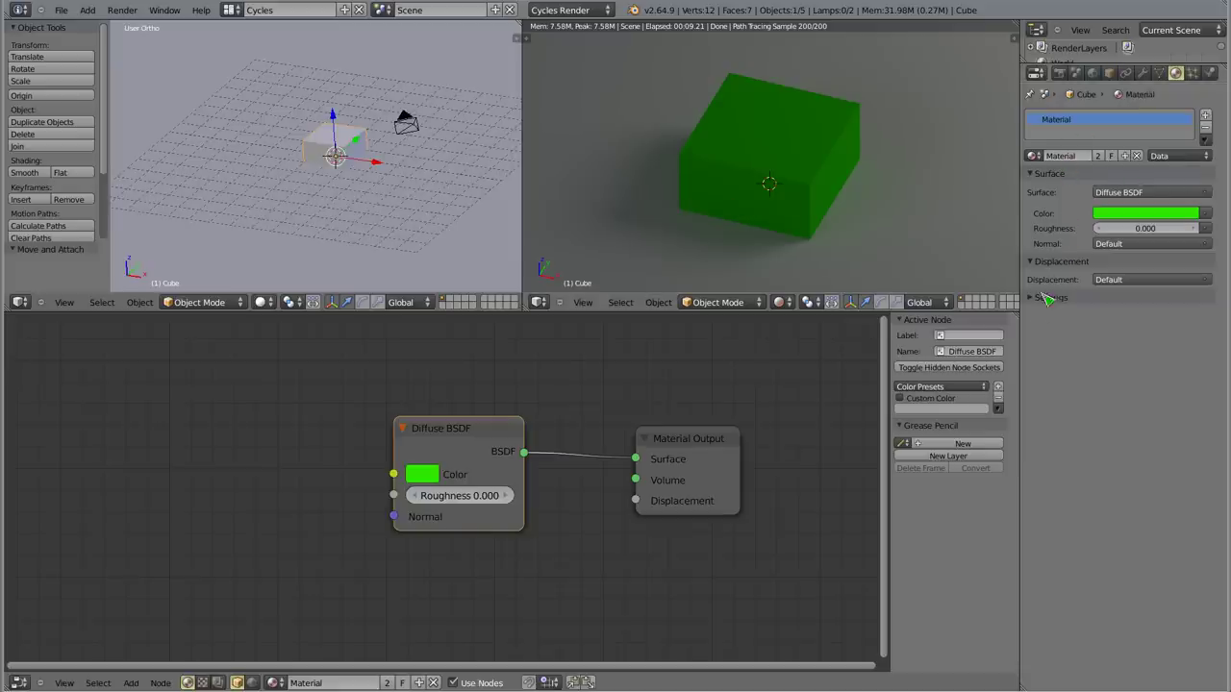
Step: Expand the material's Settings panel and switch the left viewport to Solid shading
click(1036, 299)
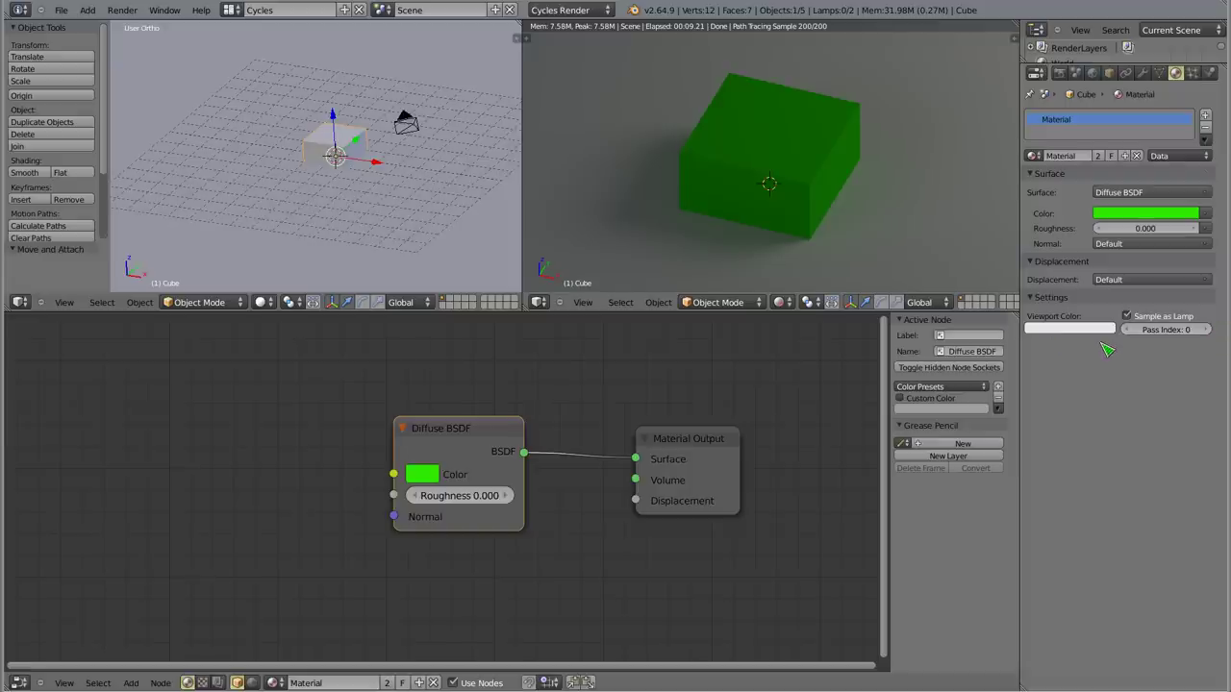
scroll(380, 182, up, 2)
scroll(380, 182, up, 1)
ctrl+scroll(380, 183, down, 1)
ctrl+scroll(377, 180, down, 2)
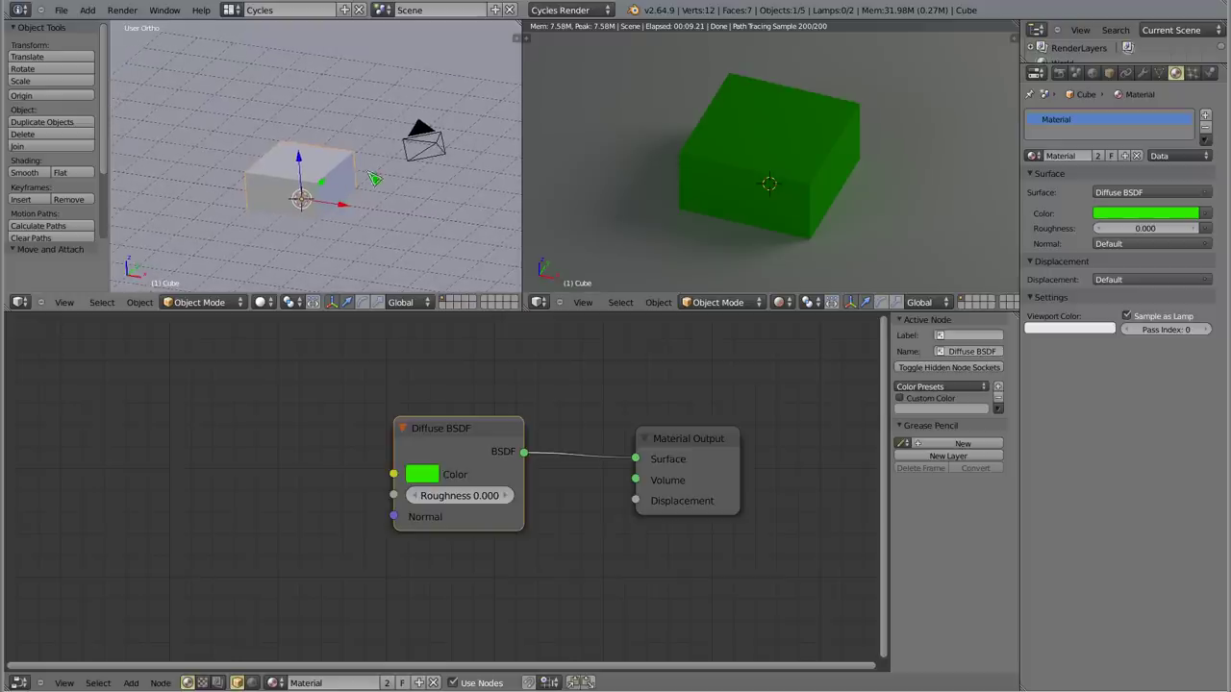
click(265, 302)
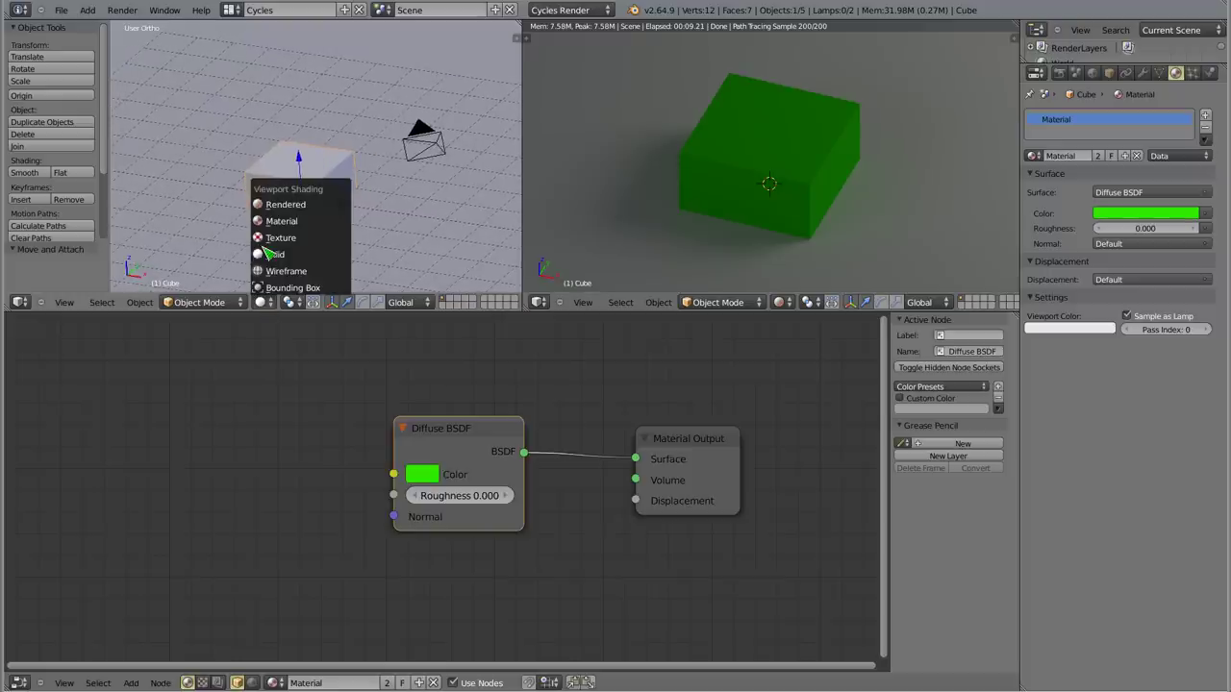
click(277, 255)
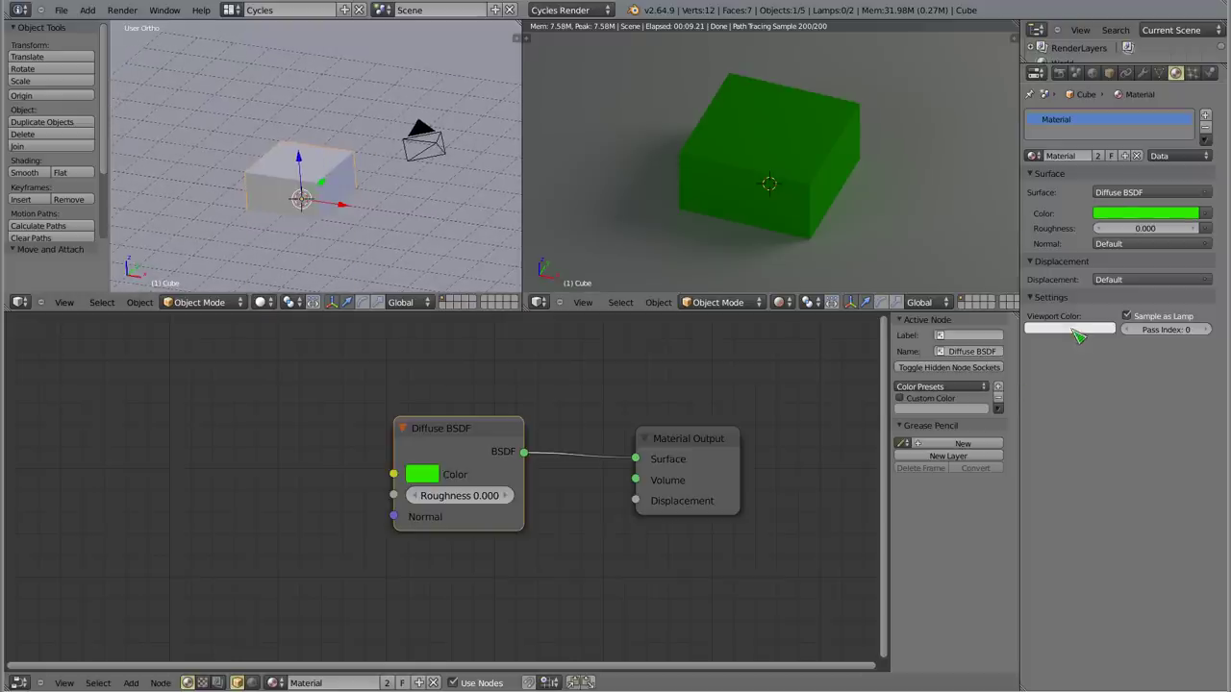
Step: Set the material's Viewport Color to green, after briefly trying pink and red
click(1077, 328)
click(1059, 220)
drag(1059, 221, 1032, 220)
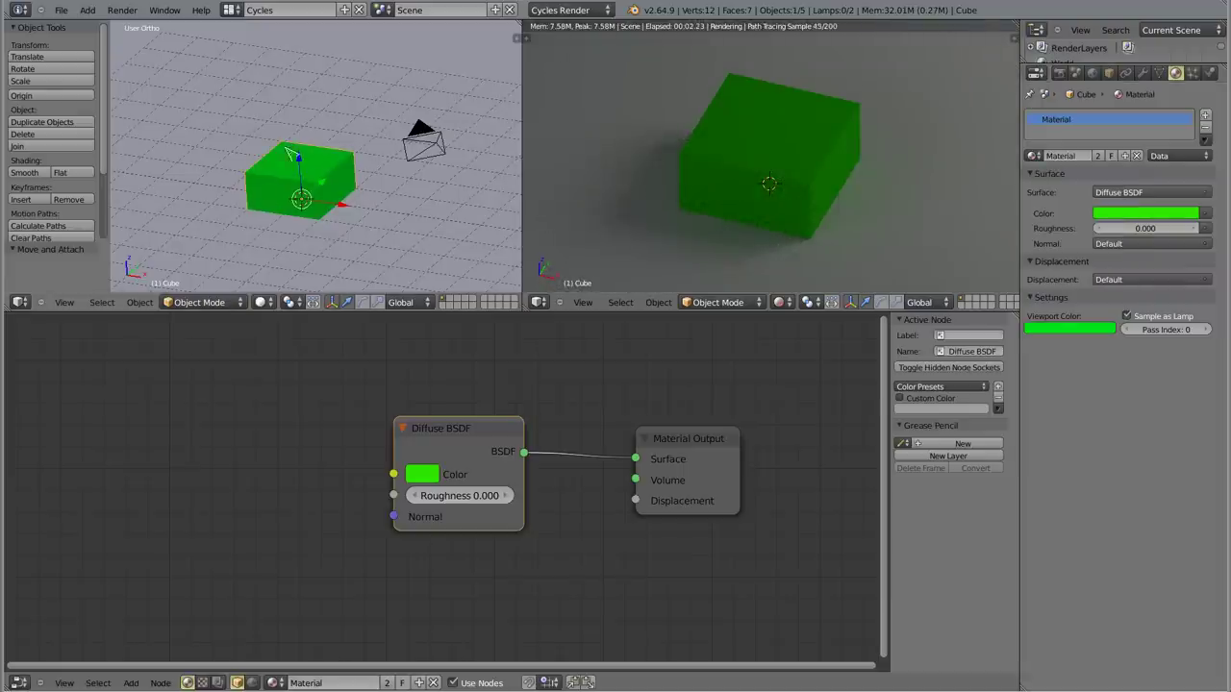
click(1070, 328)
click(1068, 245)
drag(1067, 246, 1067, 260)
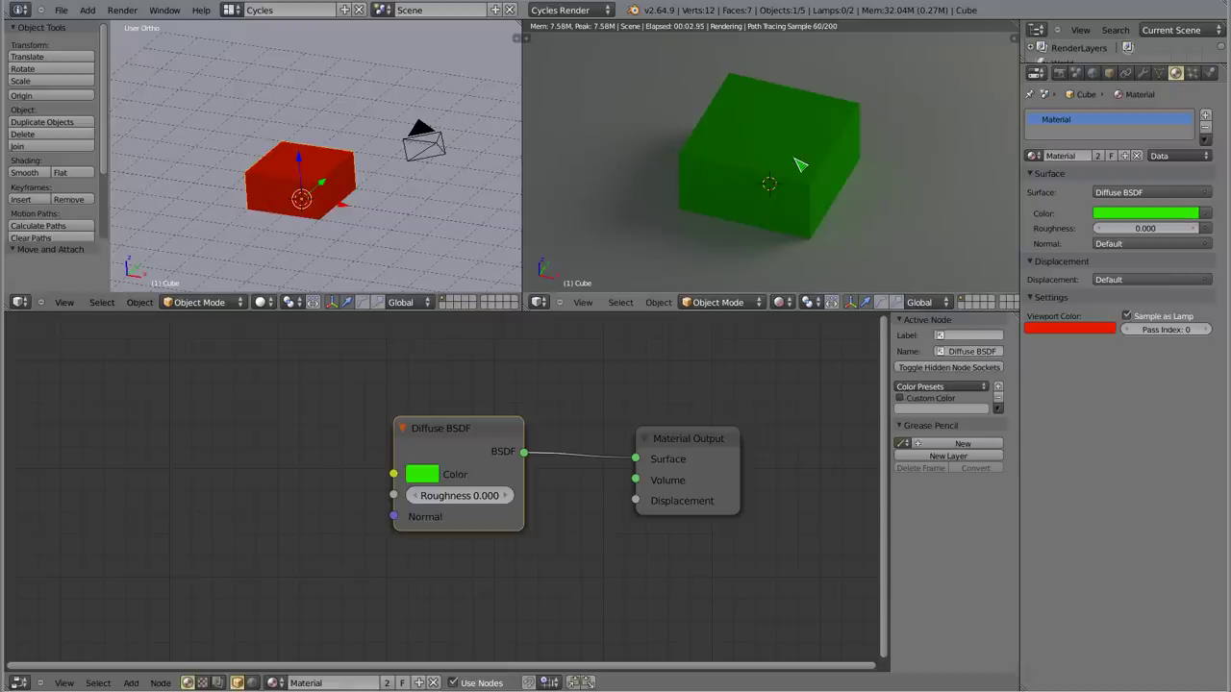
click(1079, 332)
click(1035, 203)
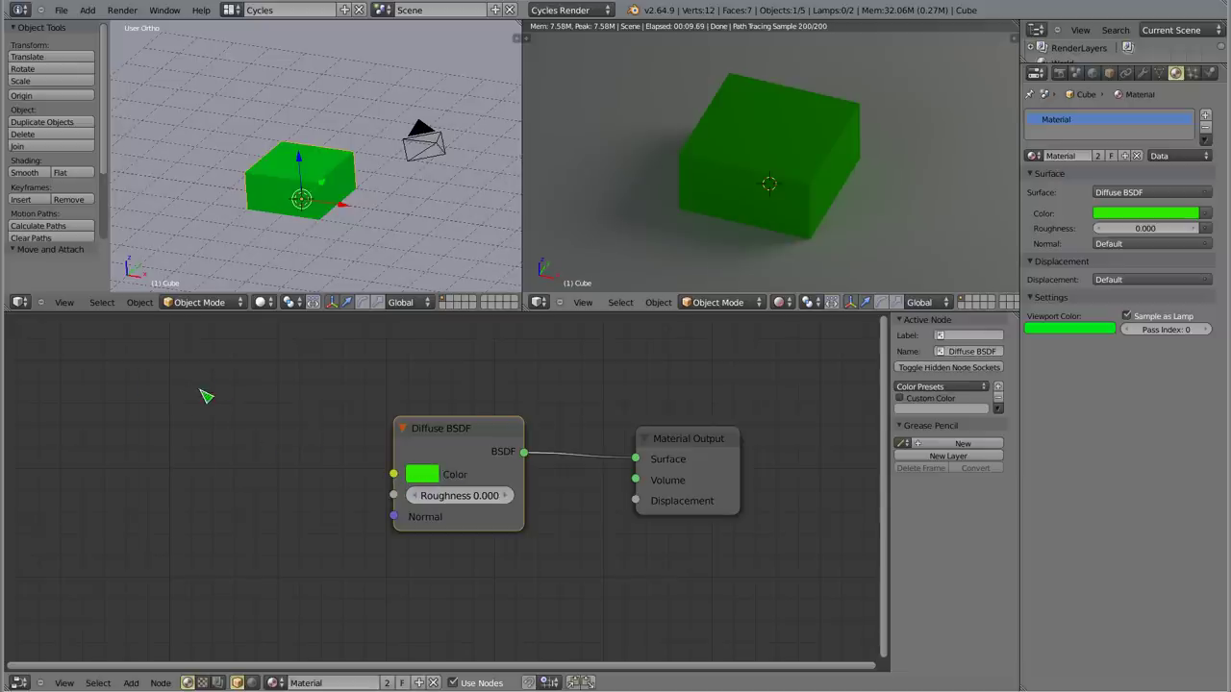
Step: Add an Input > Texture Coordinate node to the left of the Diffuse BSDF node
key(shift+a)
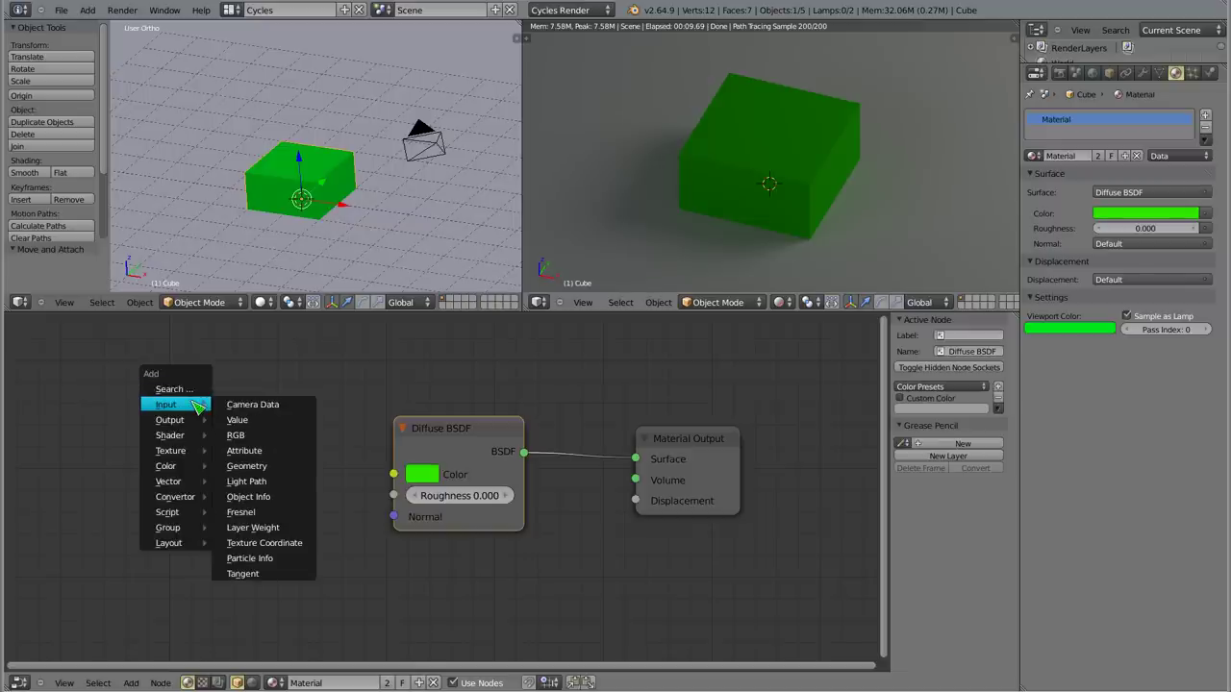
mouse_move(227, 425)
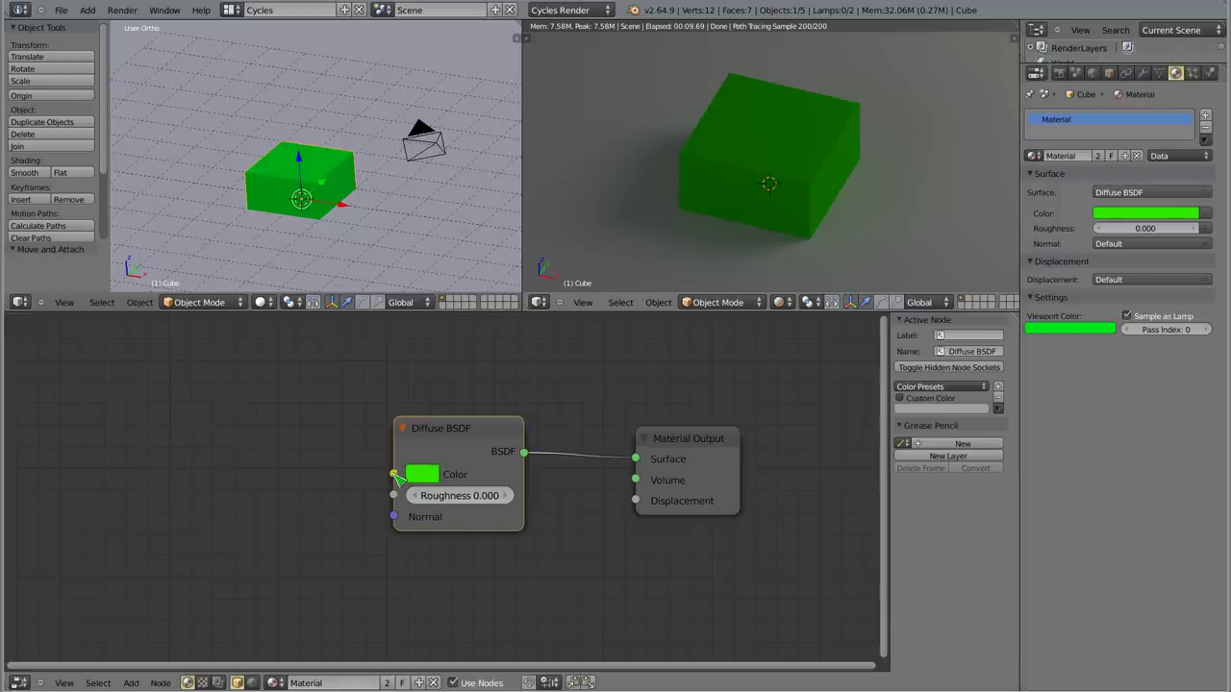
key(shift+a)
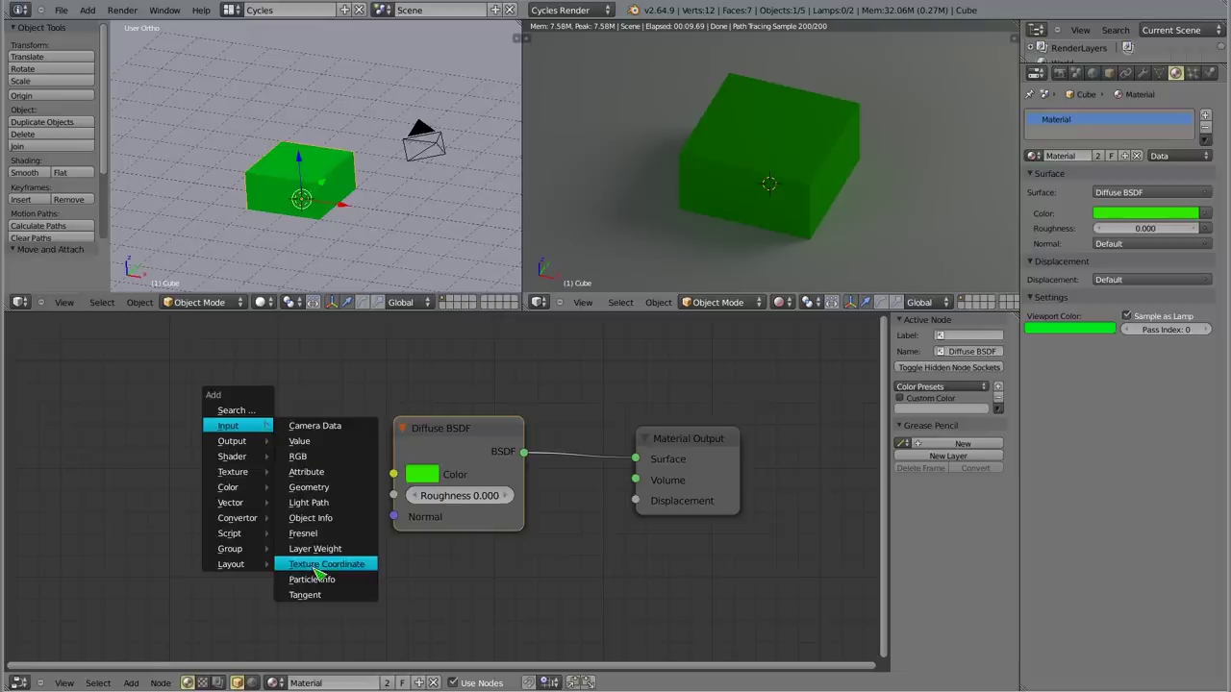
click(352, 567)
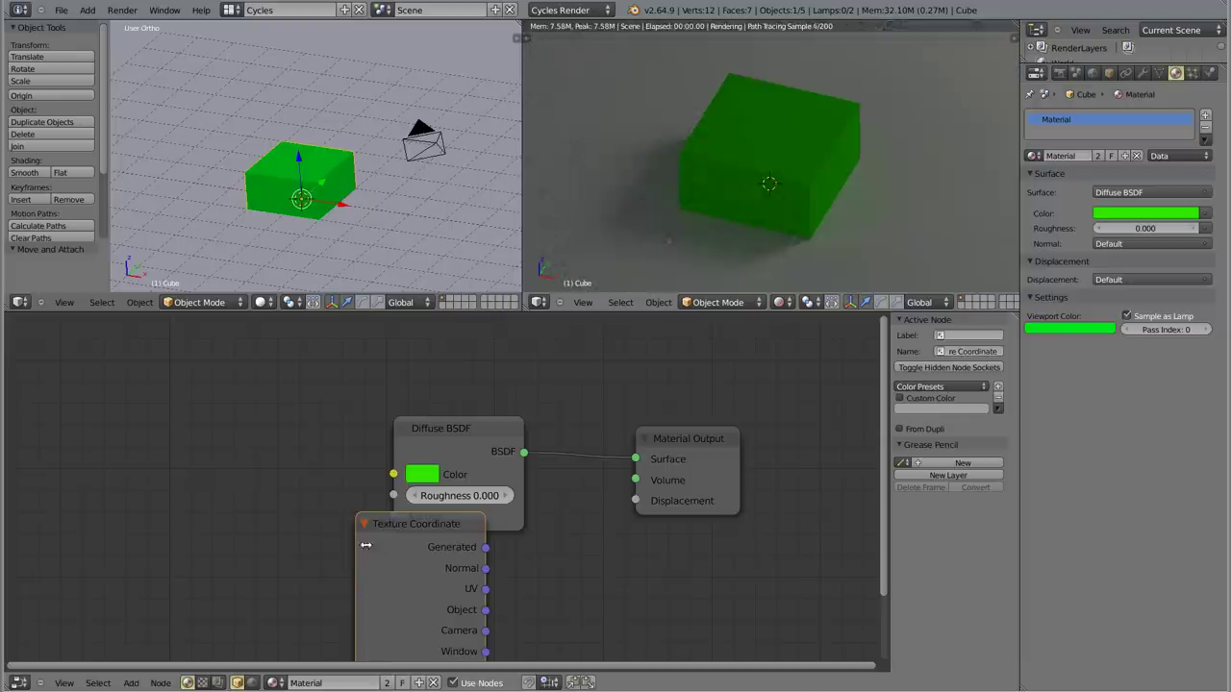
click(152, 366)
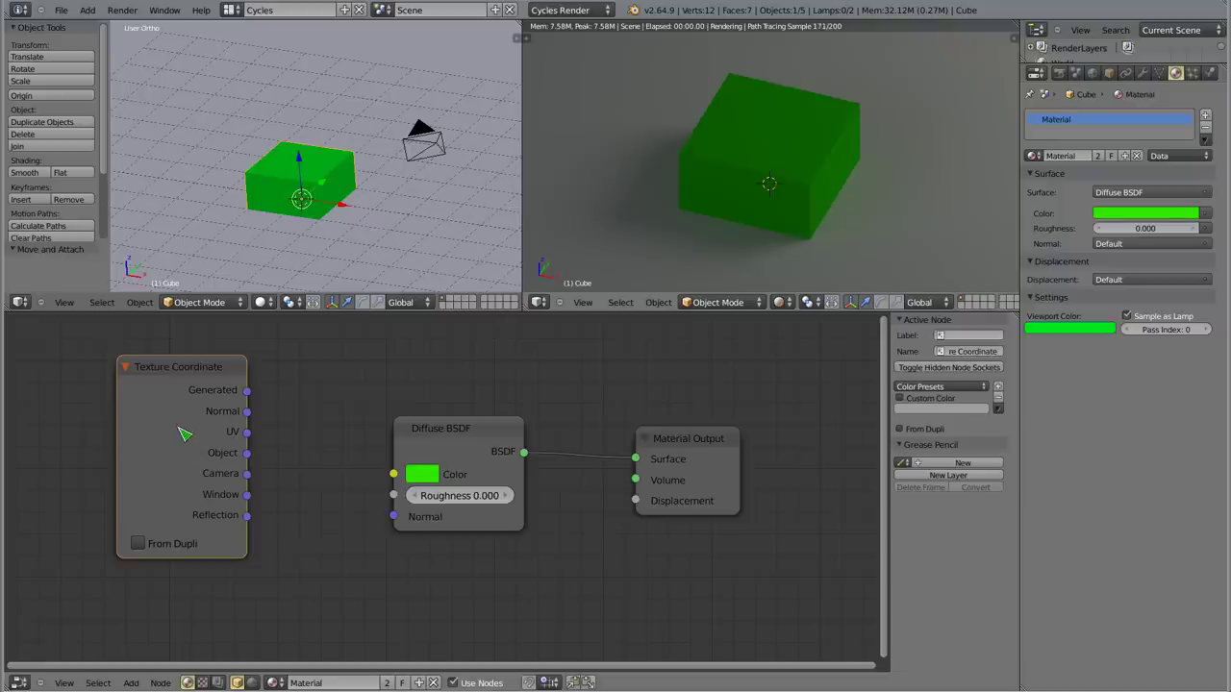
drag(179, 370, 163, 354)
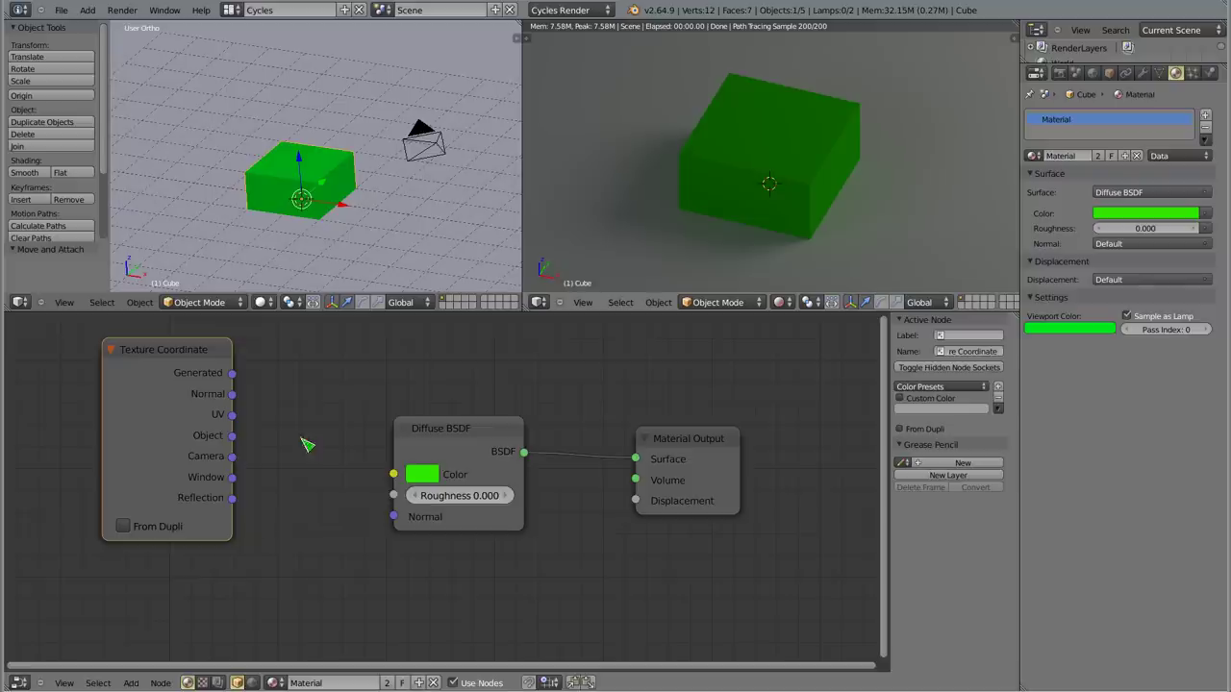
mouse_move(233, 373)
mouse_down()
mouse_move(358, 466)
mouse_move(389, 471)
mouse_move(375, 481)
mouse_move(327, 443)
mouse_up()
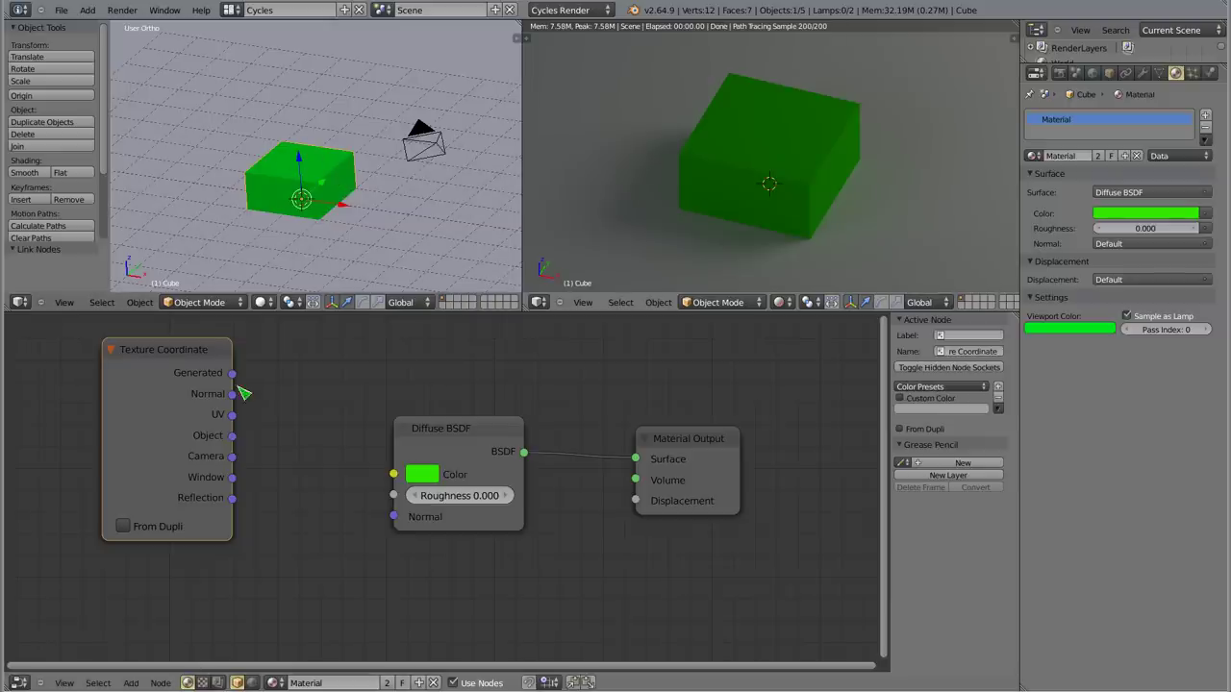
Step: Link Texture Coordinate Generated to the Diffuse BSDF Color, giving a rainbow-gradient cube
mouse_move(232, 373)
mouse_down()
mouse_move(352, 433)
mouse_move(393, 474)
mouse_up()
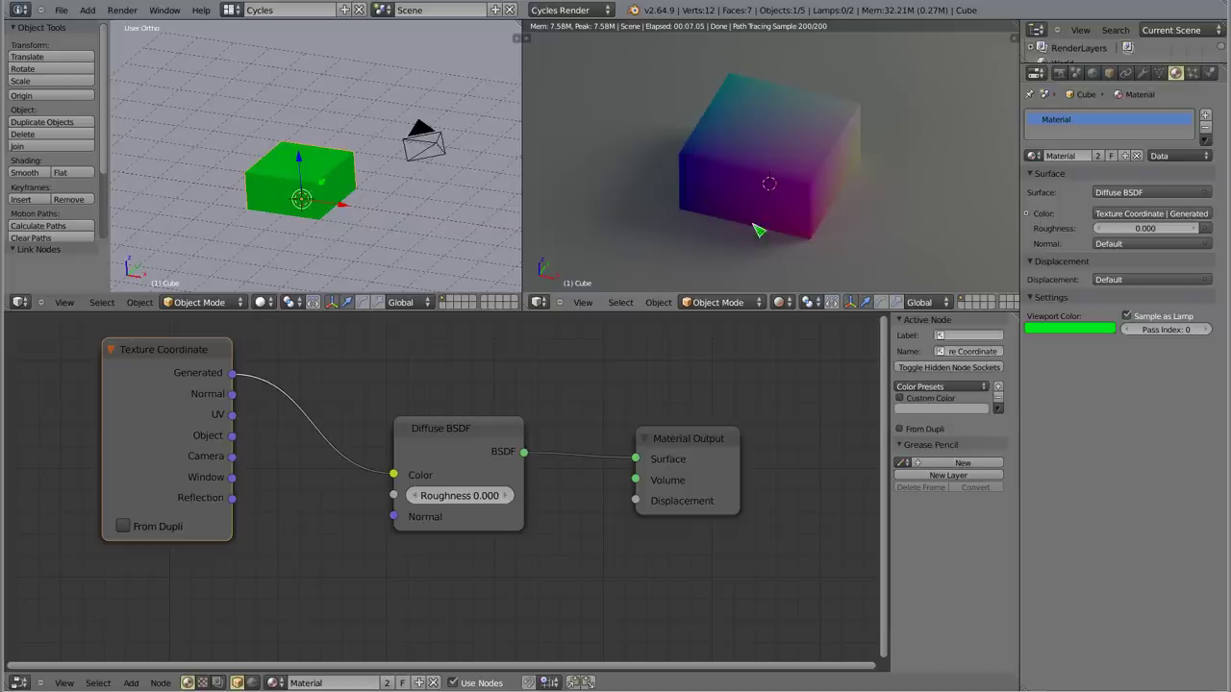
Step: Move the ground plane down along Z, then reselect the cube
right_click(425, 237)
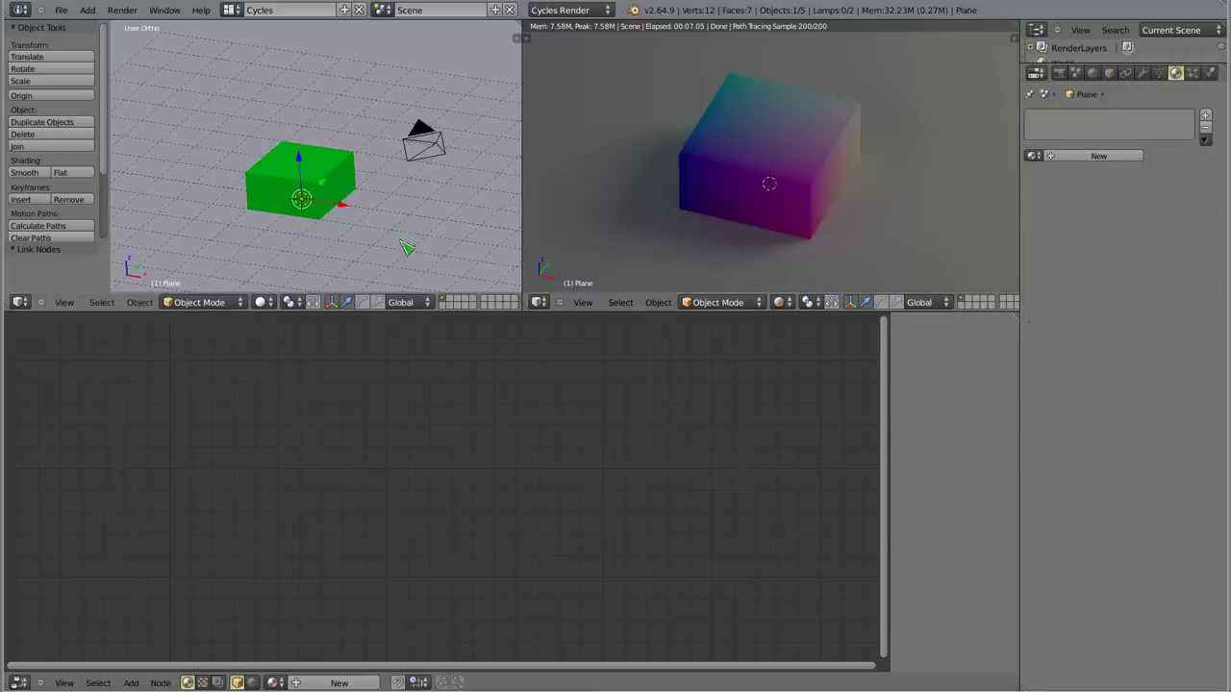
key(g)
key(z)
click(411, 267)
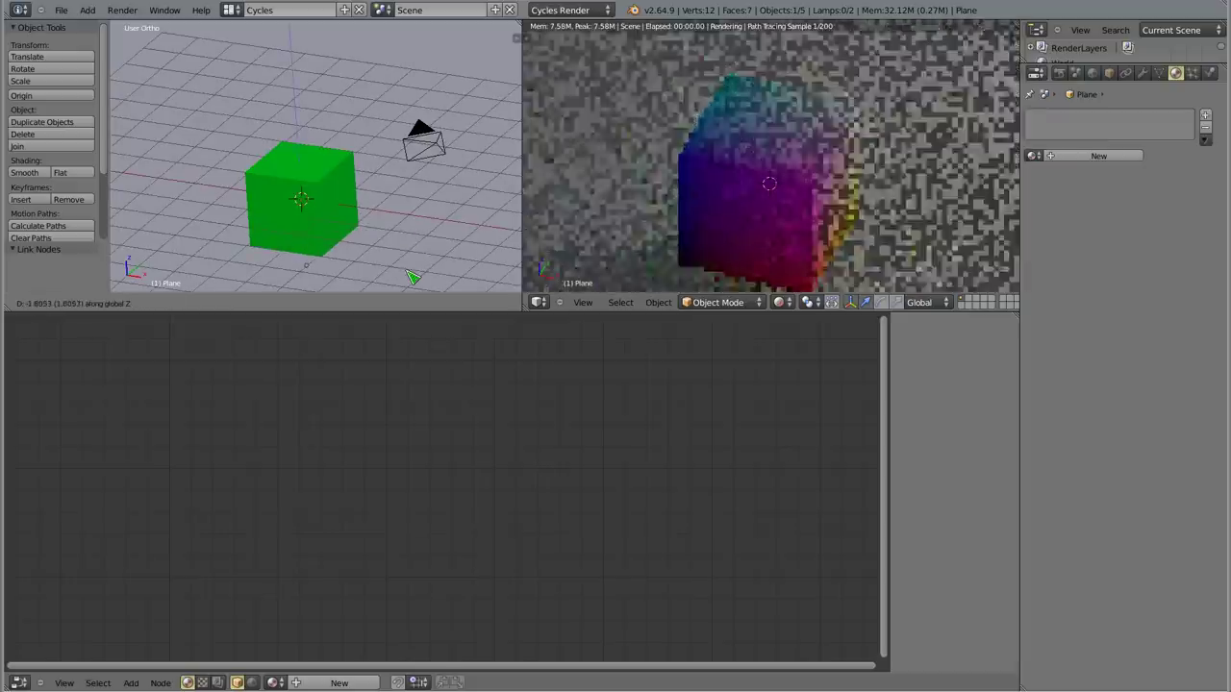
shift+middle_drag(777, 206, 784, 178)
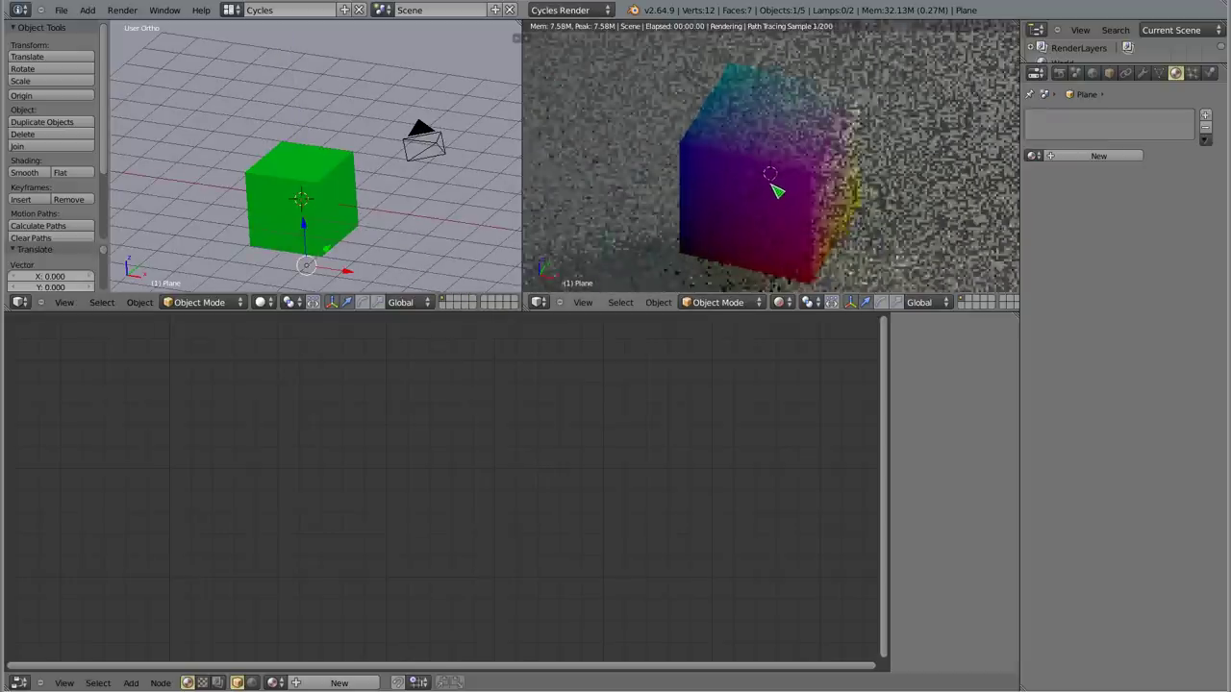
right_click(783, 178)
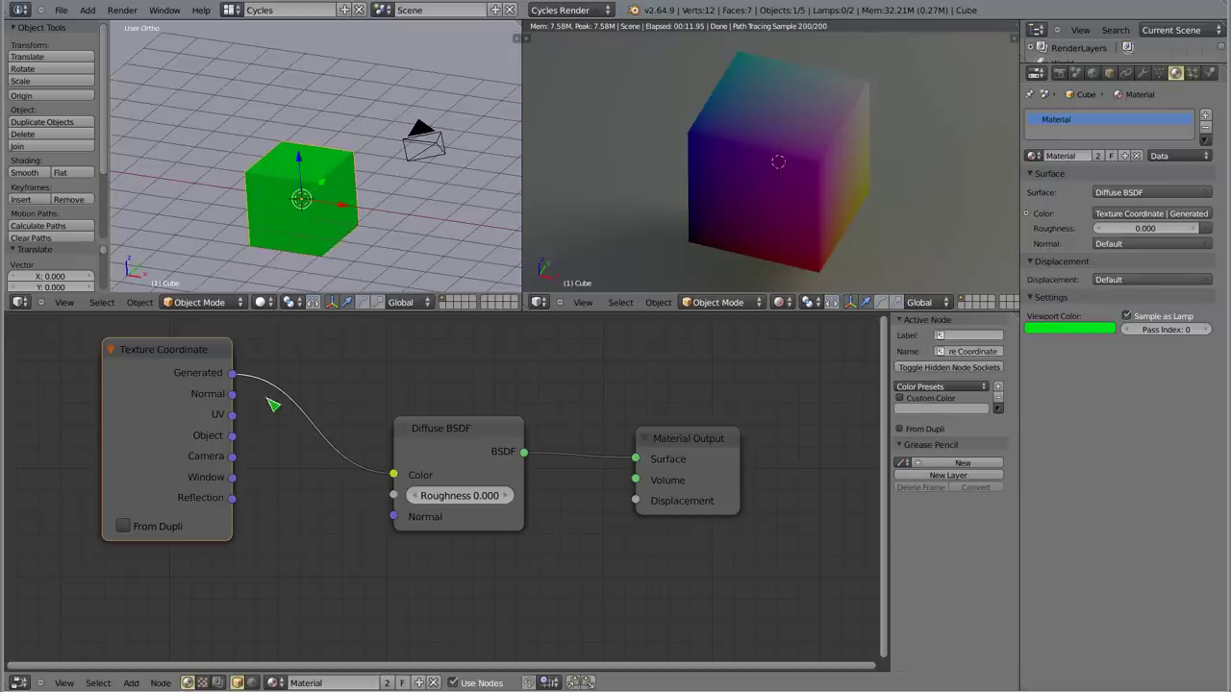
Step: Link Texture Coordinate Normal, then UV, into Diffuse Color; the cube renders black
mouse_move(234, 394)
mouse_down()
mouse_move(304, 395)
mouse_move(394, 476)
mouse_up()
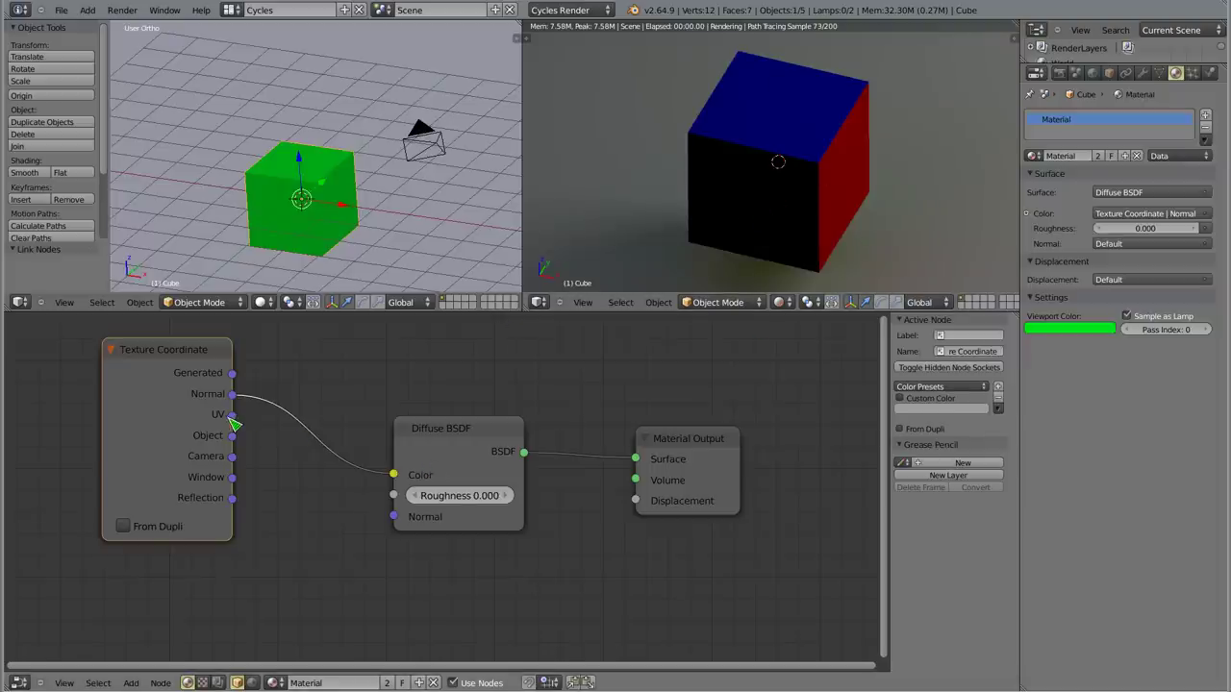
drag(233, 415, 393, 475)
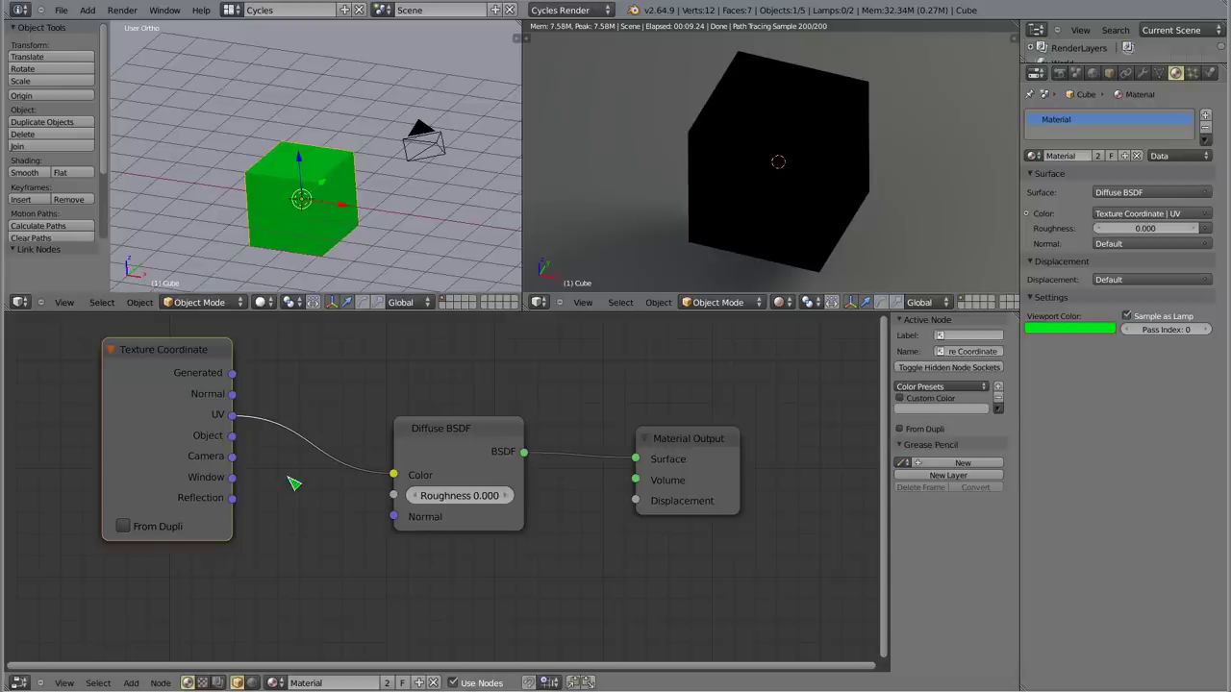
Step: Add a UV map in Object Data properties and link Texture Coordinate Object to Diffuse Color
click(1160, 74)
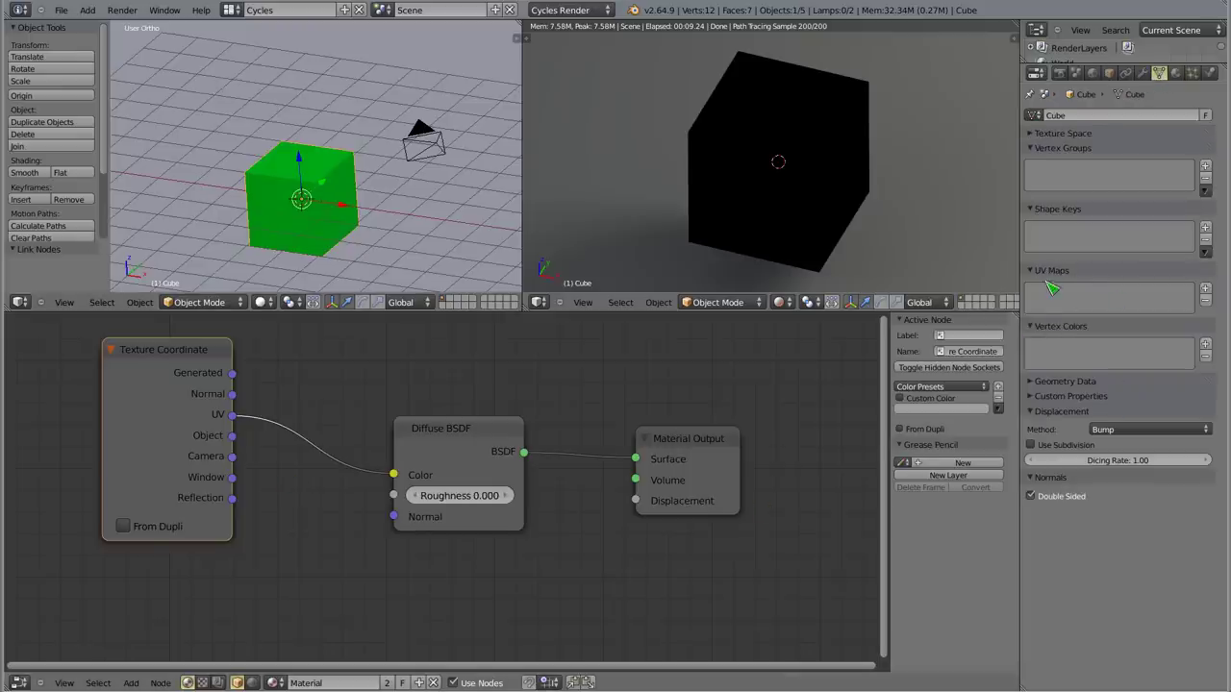
click(1205, 290)
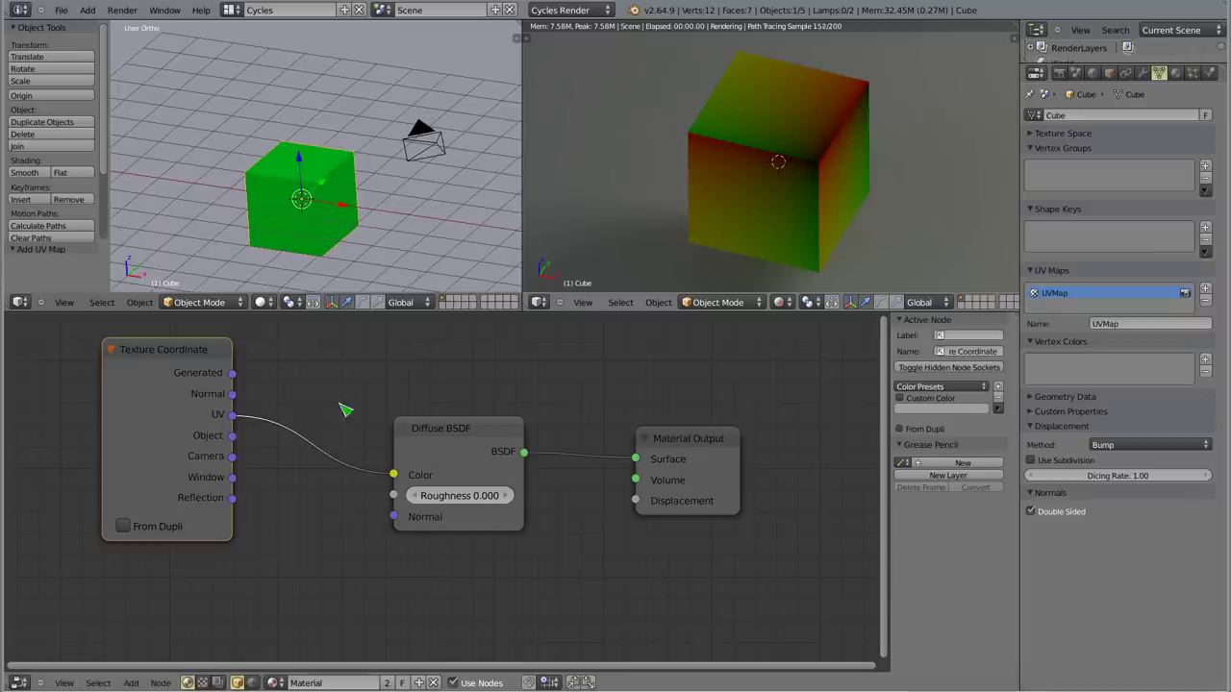
drag(232, 436, 404, 486)
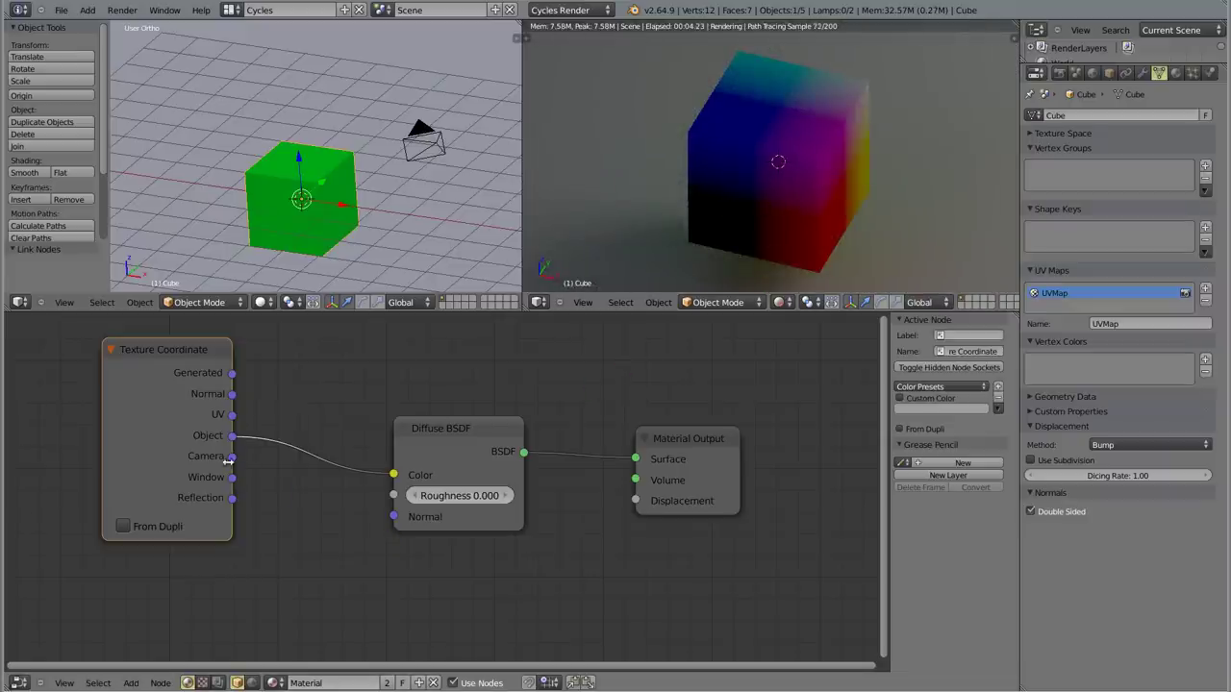
Step: Feed the Diffuse colour from Camera, then Window, then Reflection coordinates, and orbit the render to inspect
drag(232, 456, 393, 475)
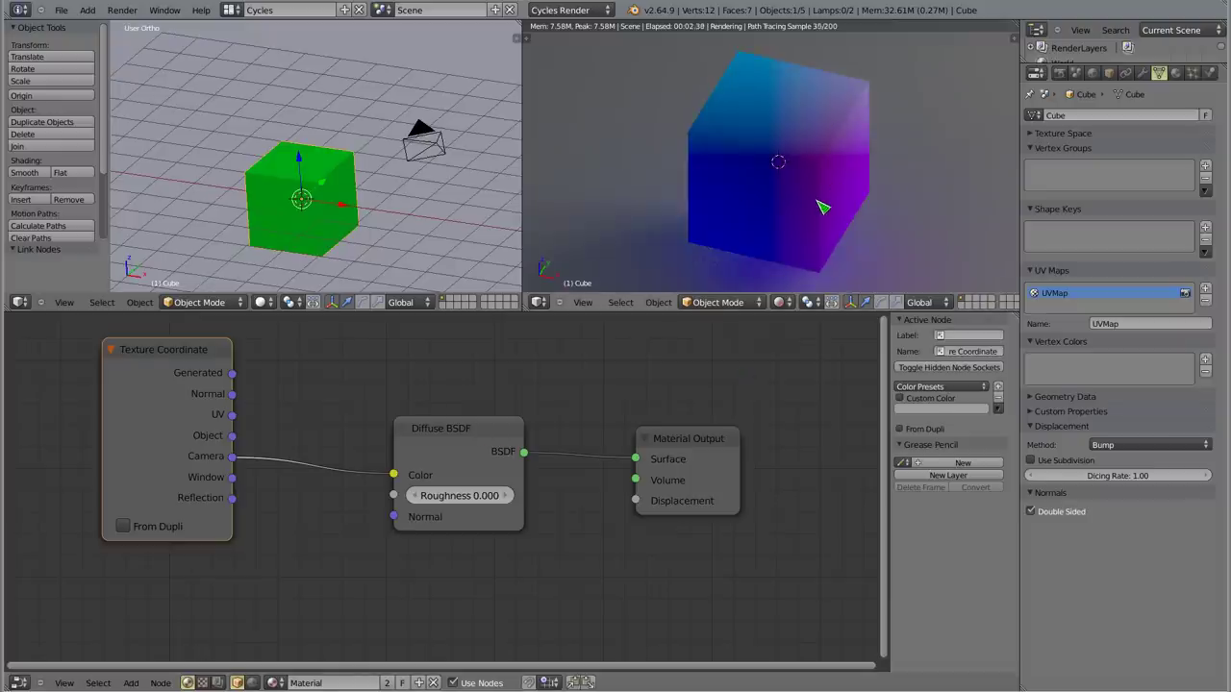
drag(232, 477, 394, 475)
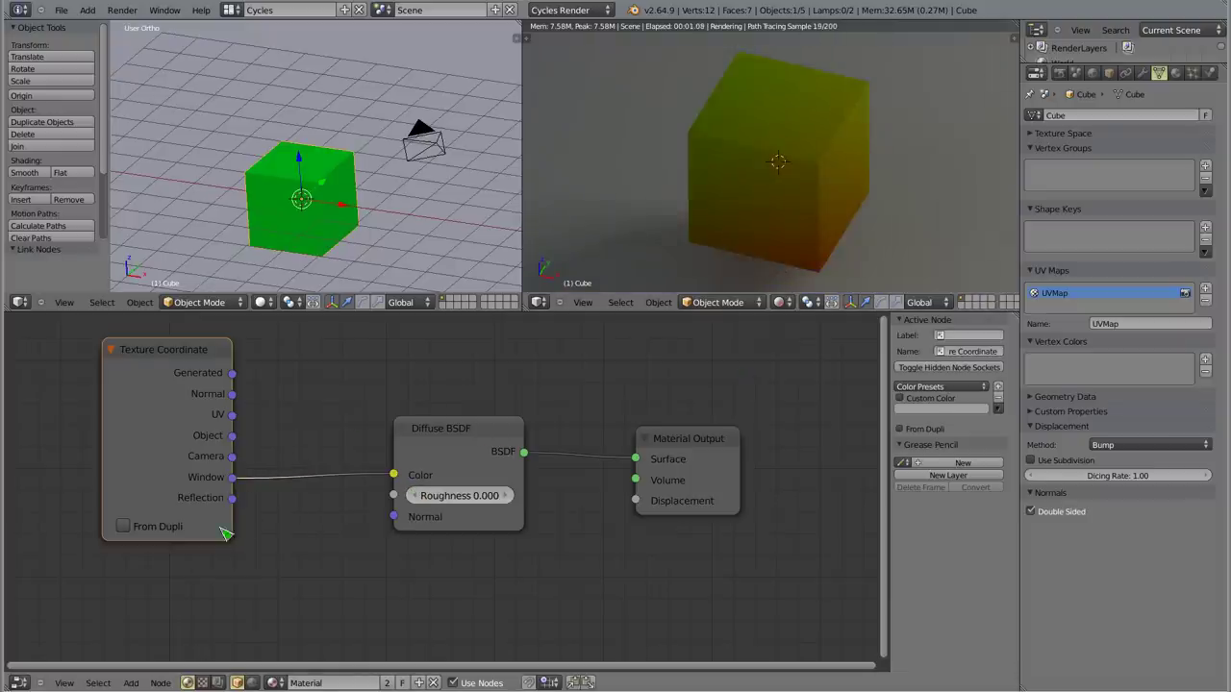
drag(232, 498, 393, 475)
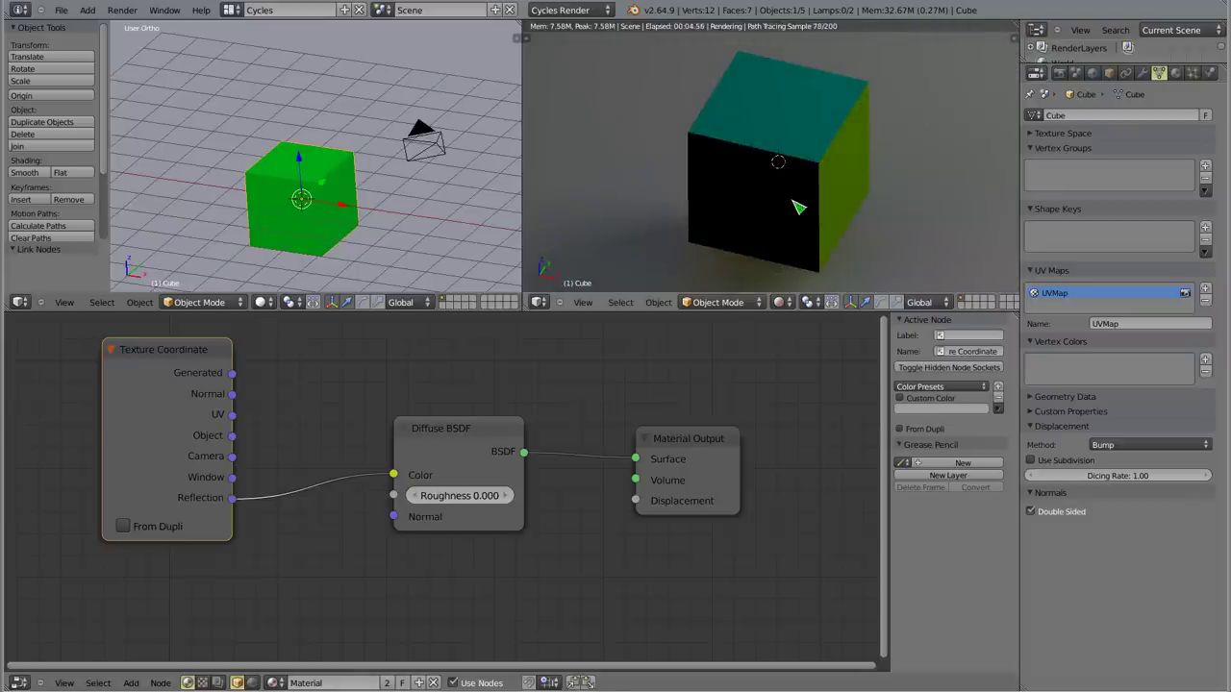
mouse_move(783, 200)
middle_down()
mouse_move(700, 170)
mouse_move(843, 203)
mouse_move(764, 151)
mouse_move(728, 90)
mouse_move(789, 156)
middle_up()
middle_drag(833, 222, 865, 122)
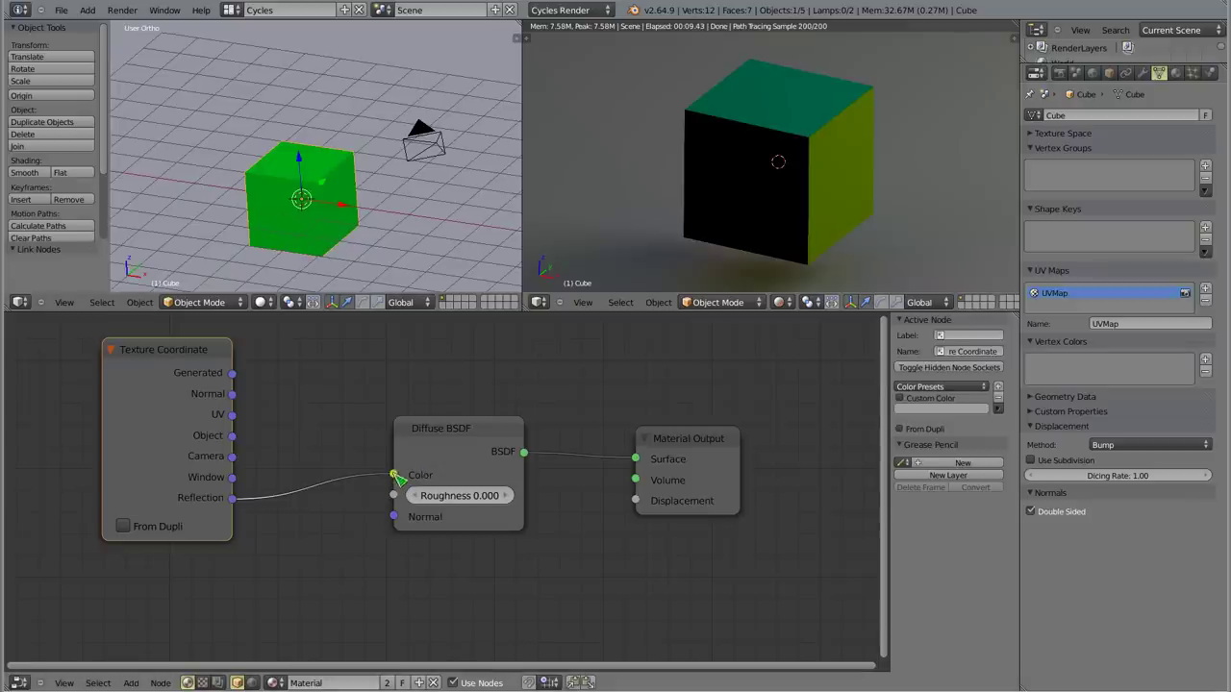
Step: Cut the Diffuse Color link and set the Diffuse Roughness to 1.000
drag(393, 474, 346, 486)
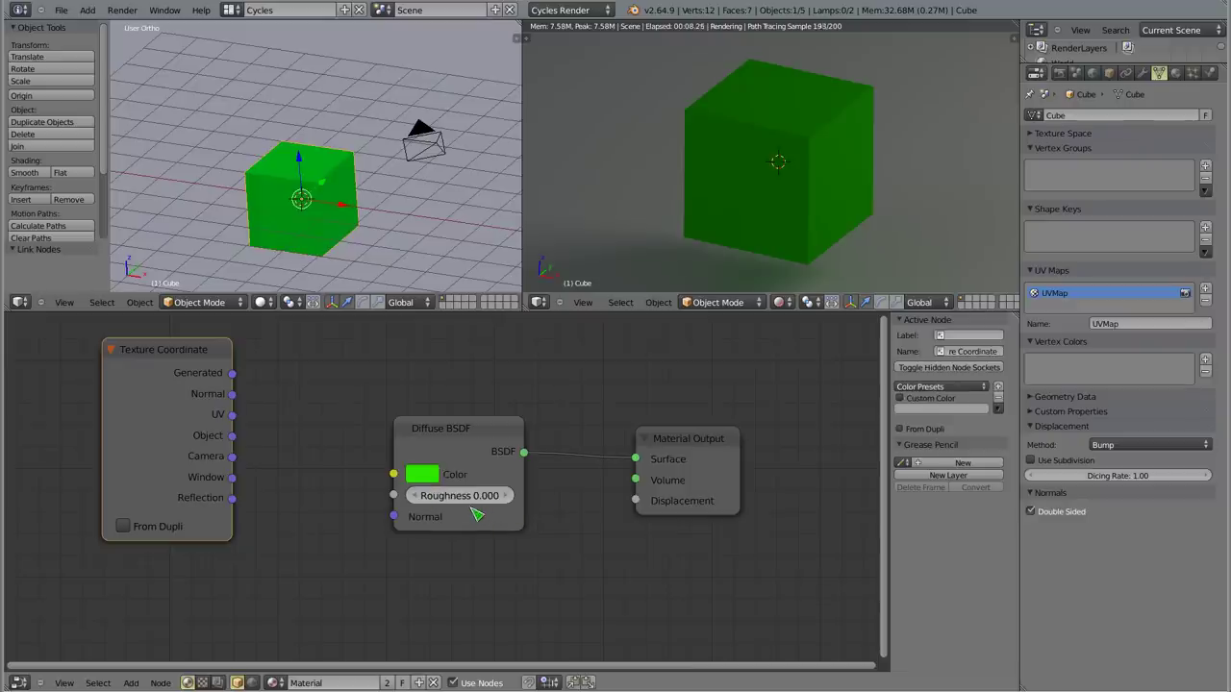
drag(480, 507, 538, 507)
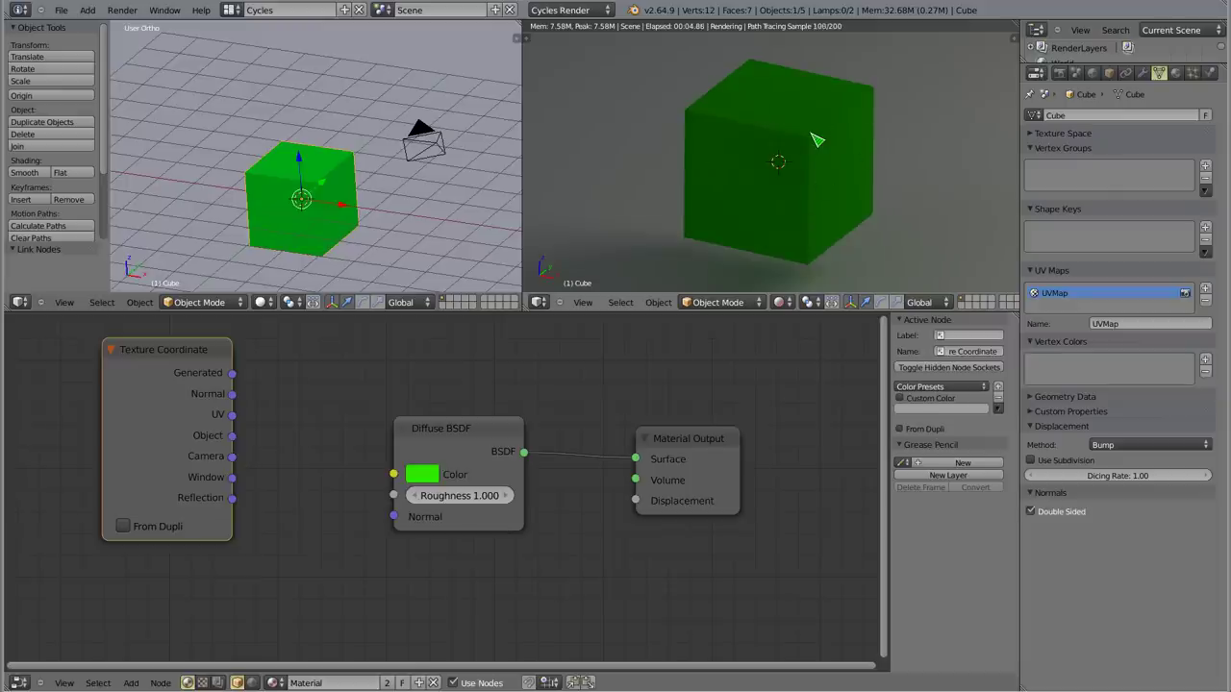
drag(466, 496, 407, 494)
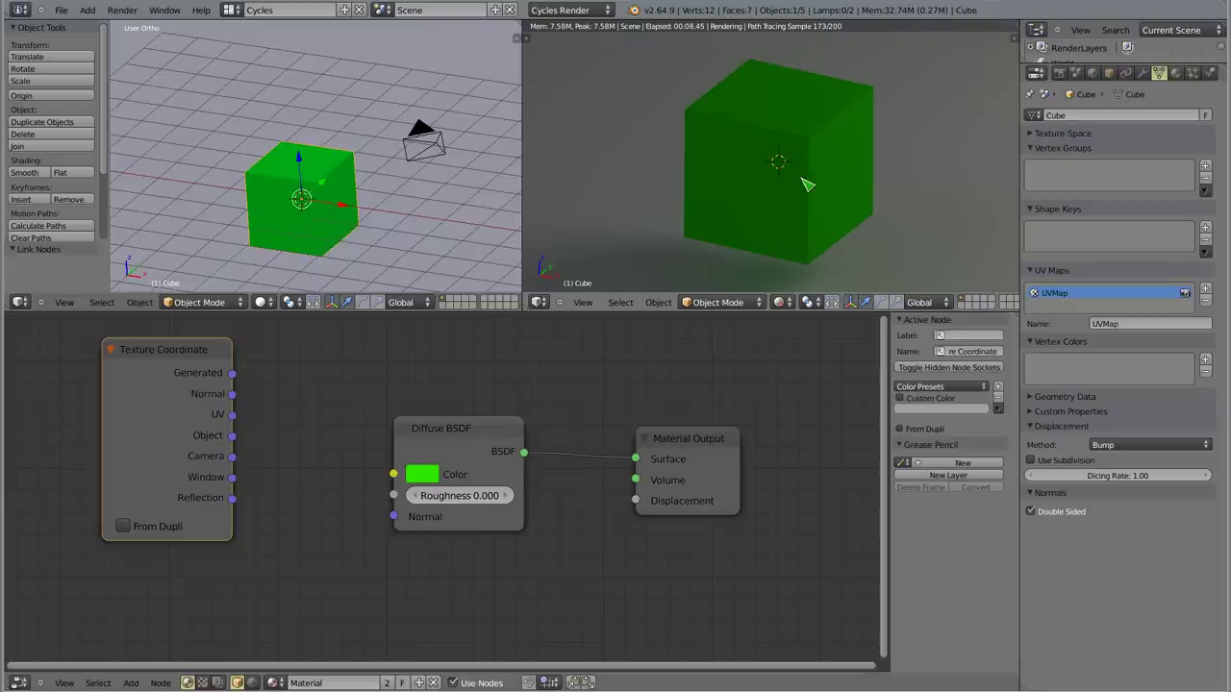
drag(452, 495, 510, 495)
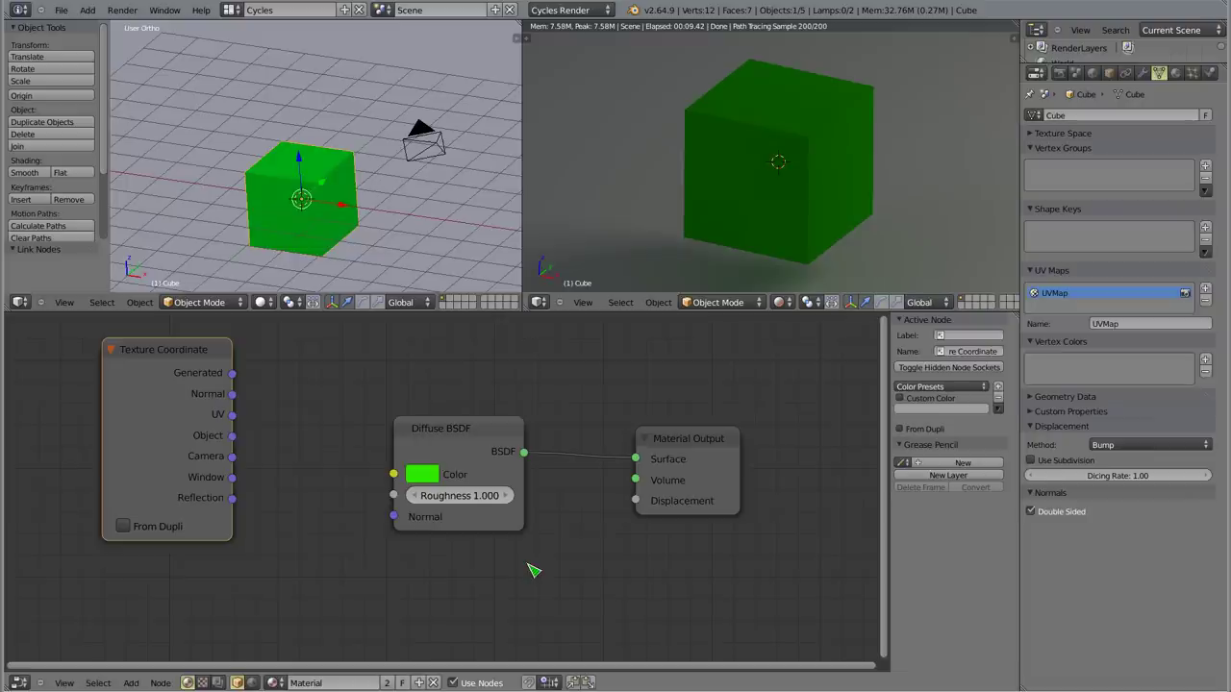
click(569, 10)
key(alt+Tab)
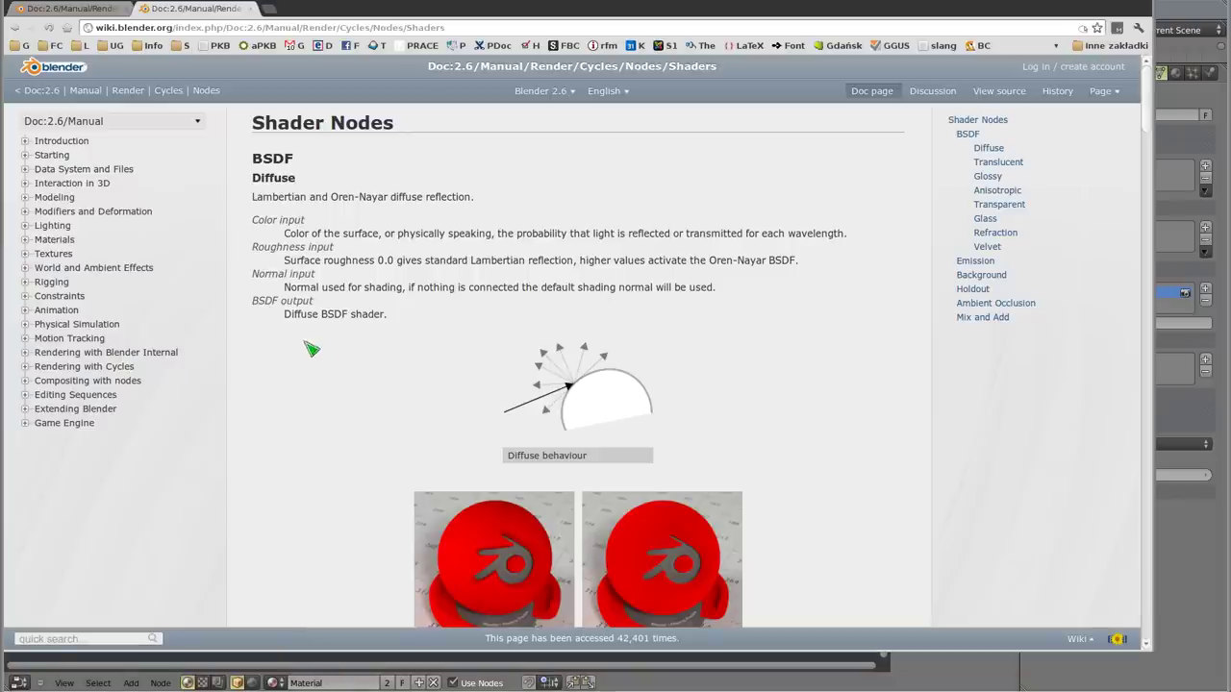
drag(255, 159, 326, 186)
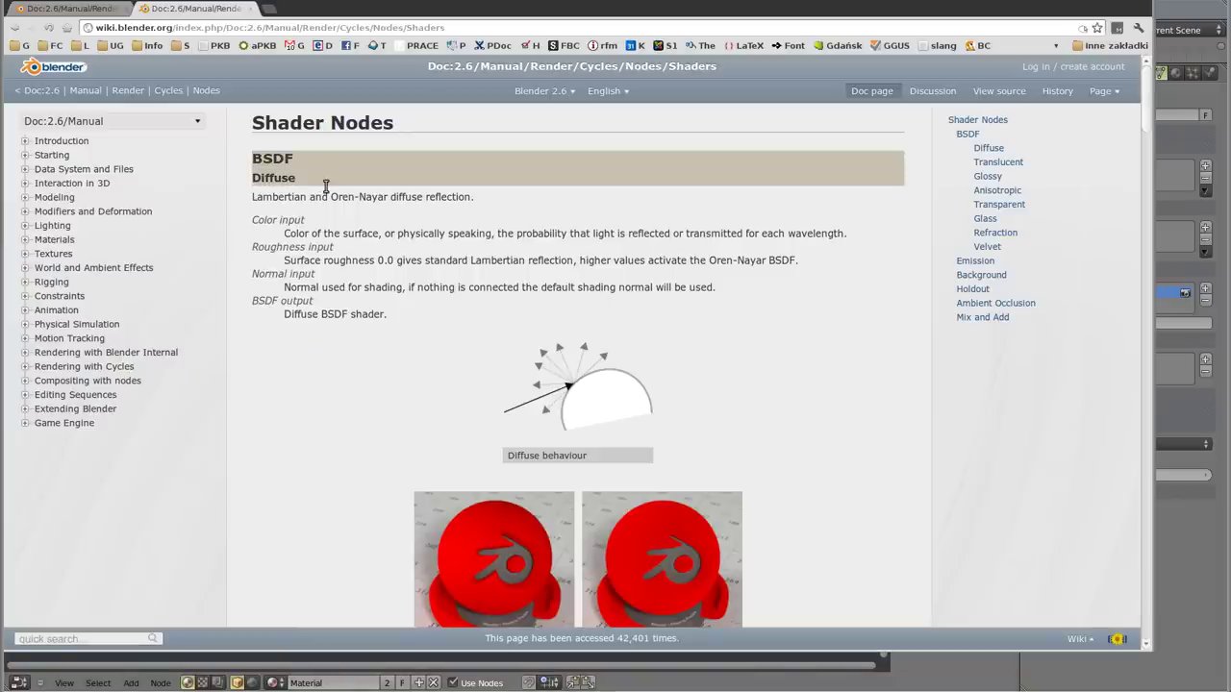
click(434, 233)
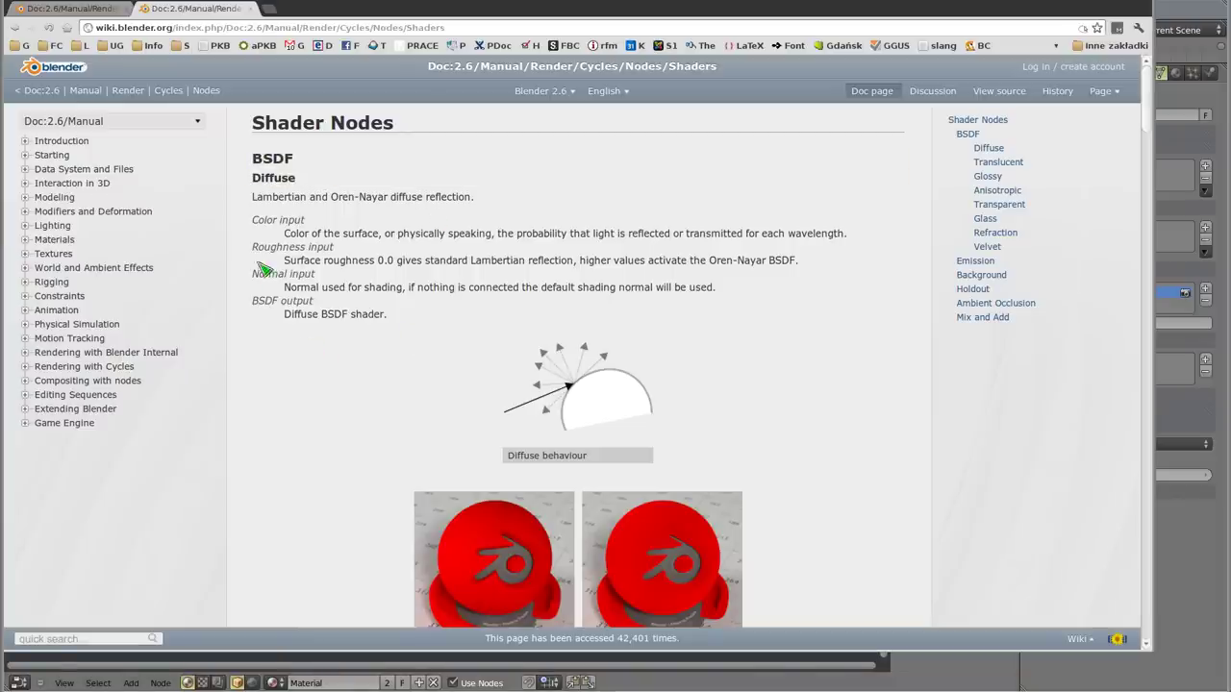
drag(254, 248, 305, 248)
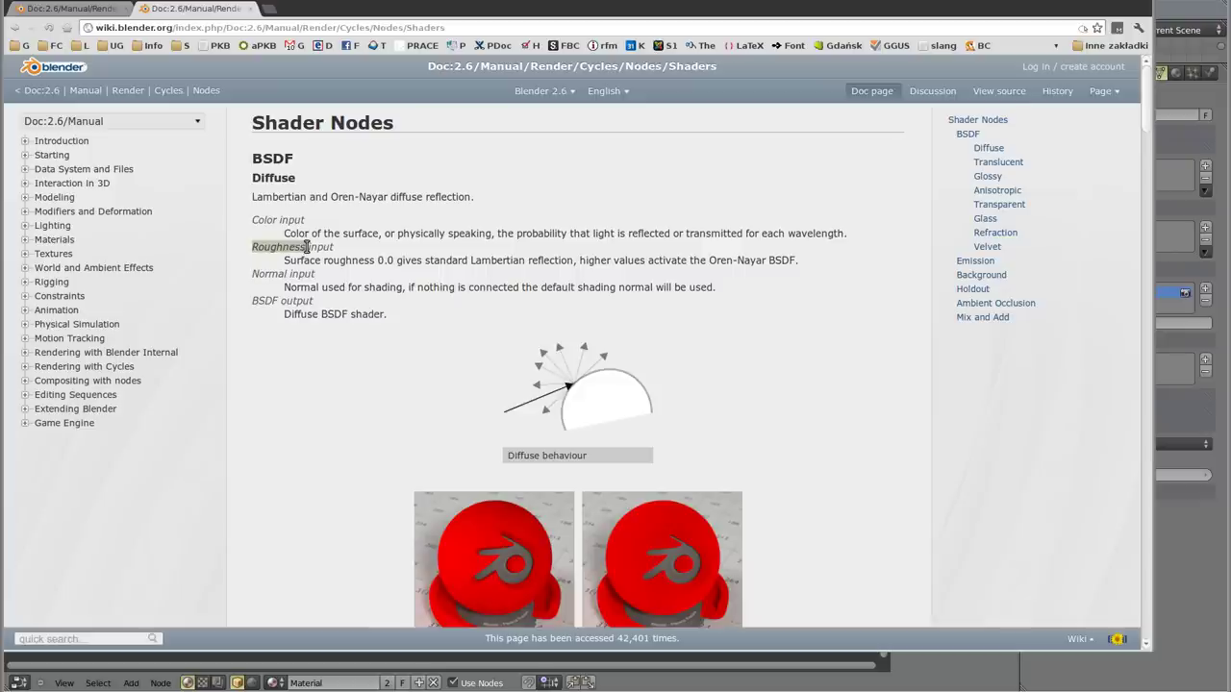
double_click(385, 261)
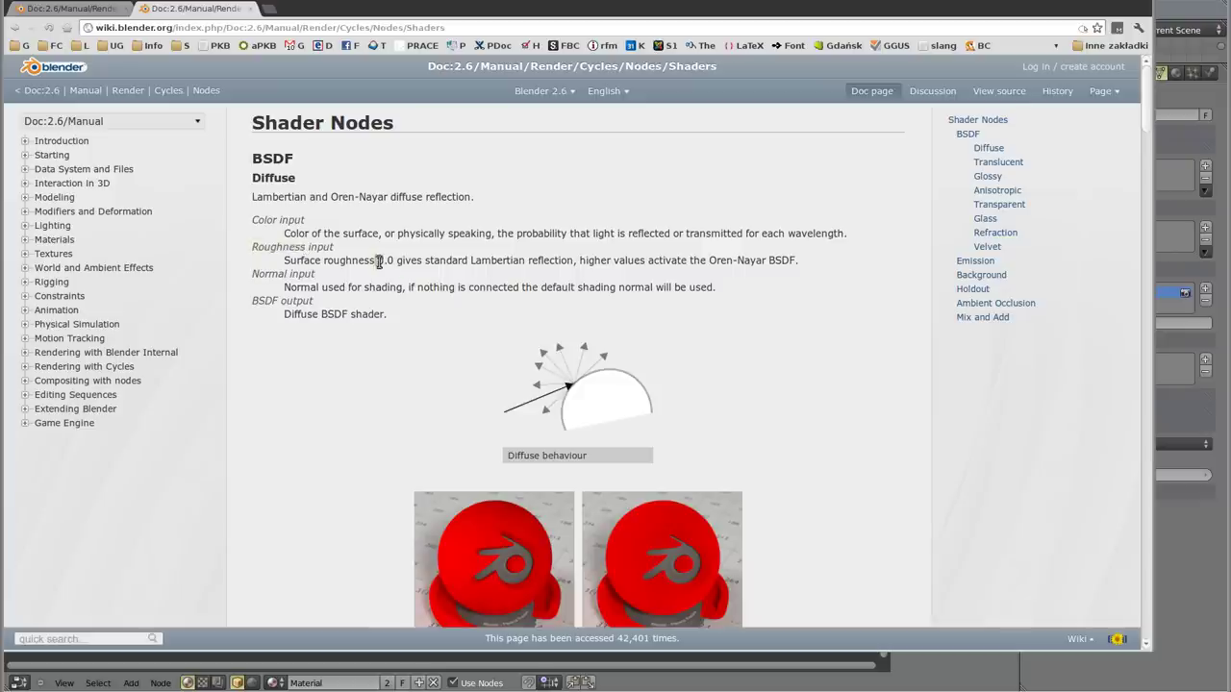
double_click(473, 260)
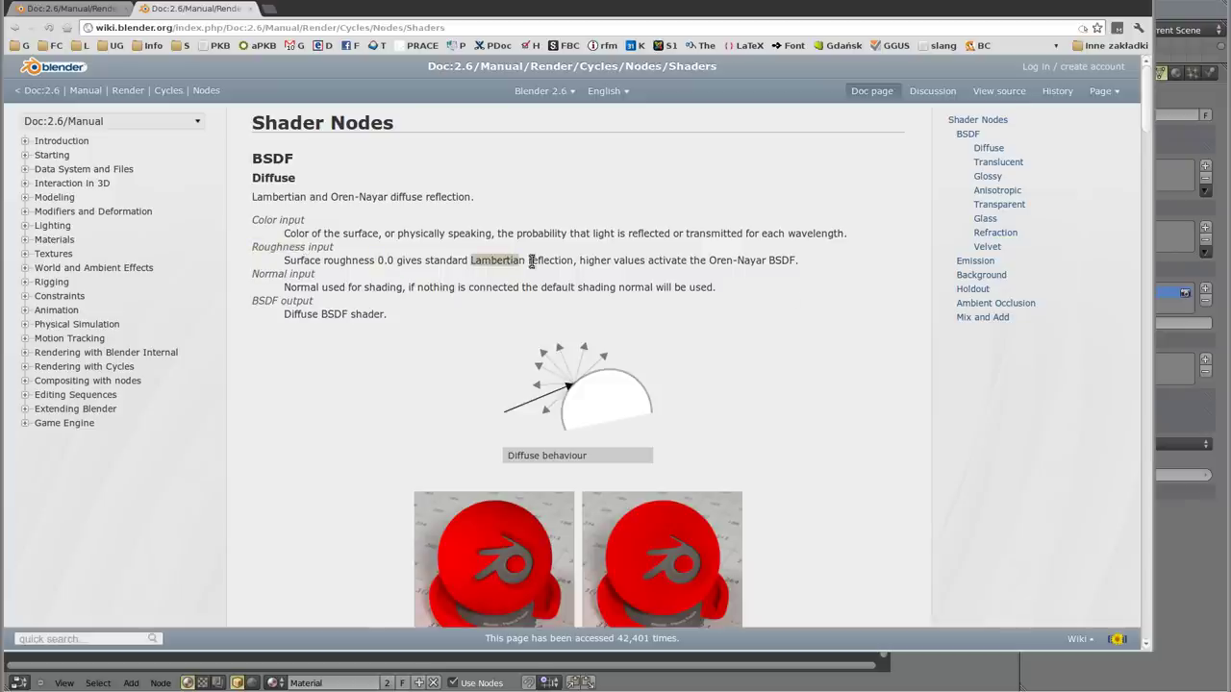
drag(709, 260, 770, 259)
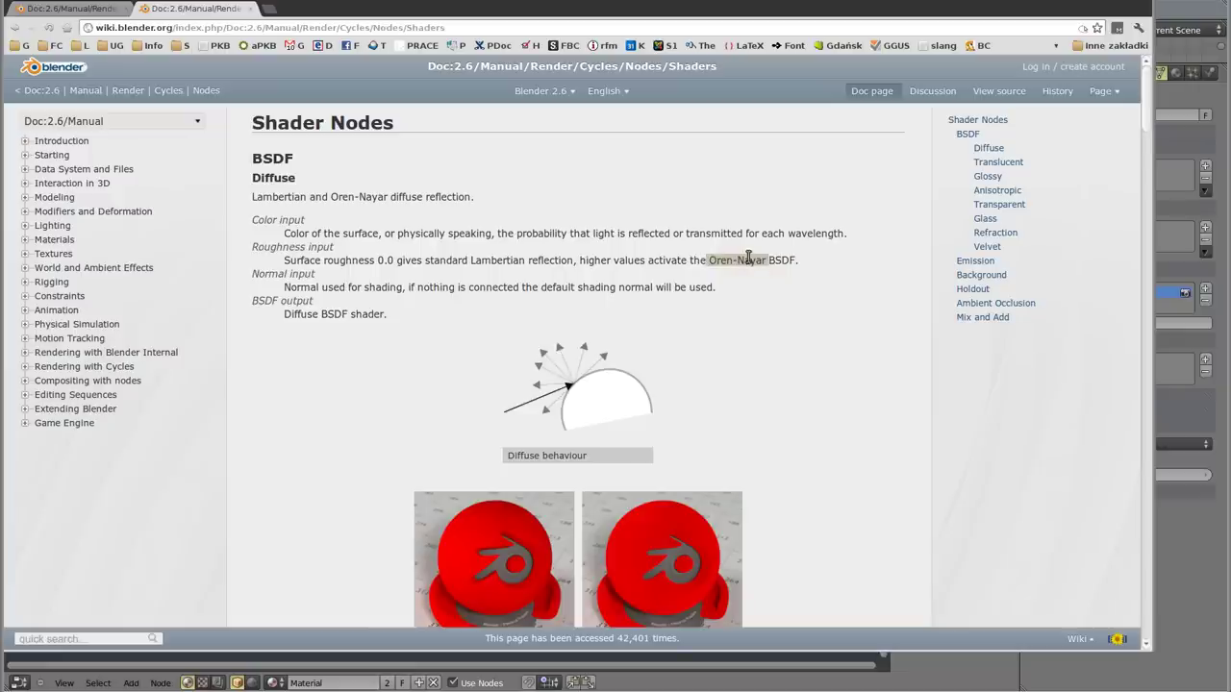
click(775, 297)
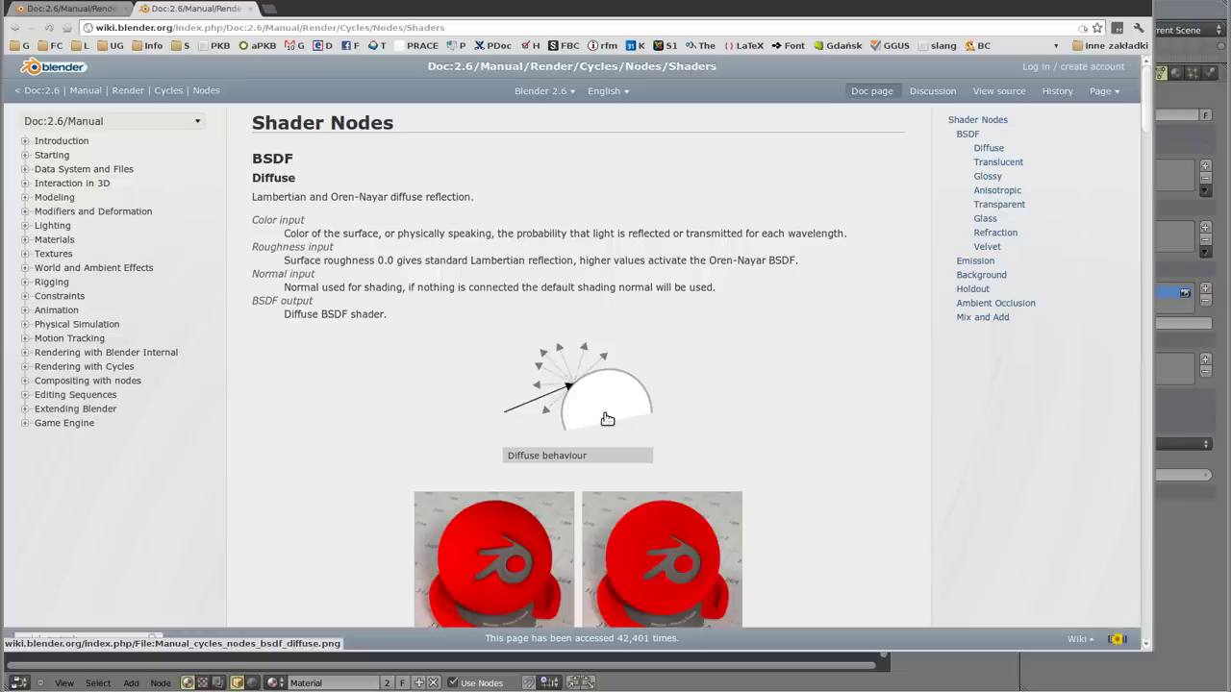
scroll(607, 420, down, 1)
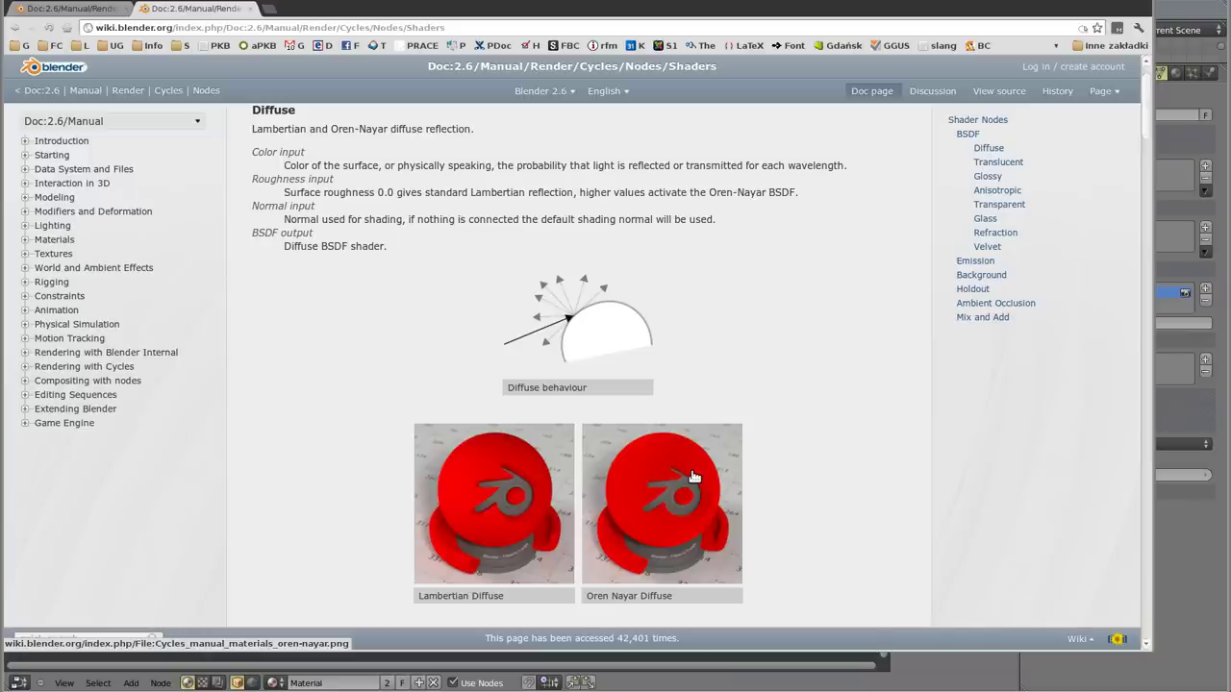
key(alt+Tab)
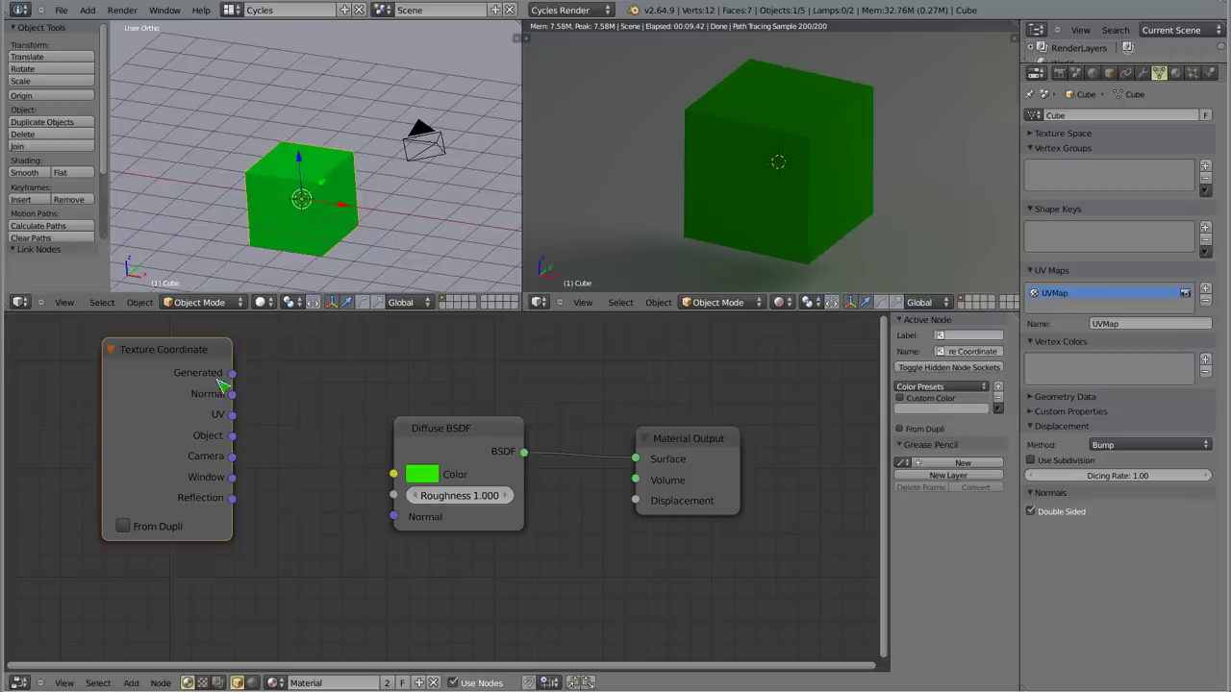
Step: Try Normal then Generated coordinates on the Diffuse Normal input, then cut that link
drag(232, 396, 394, 516)
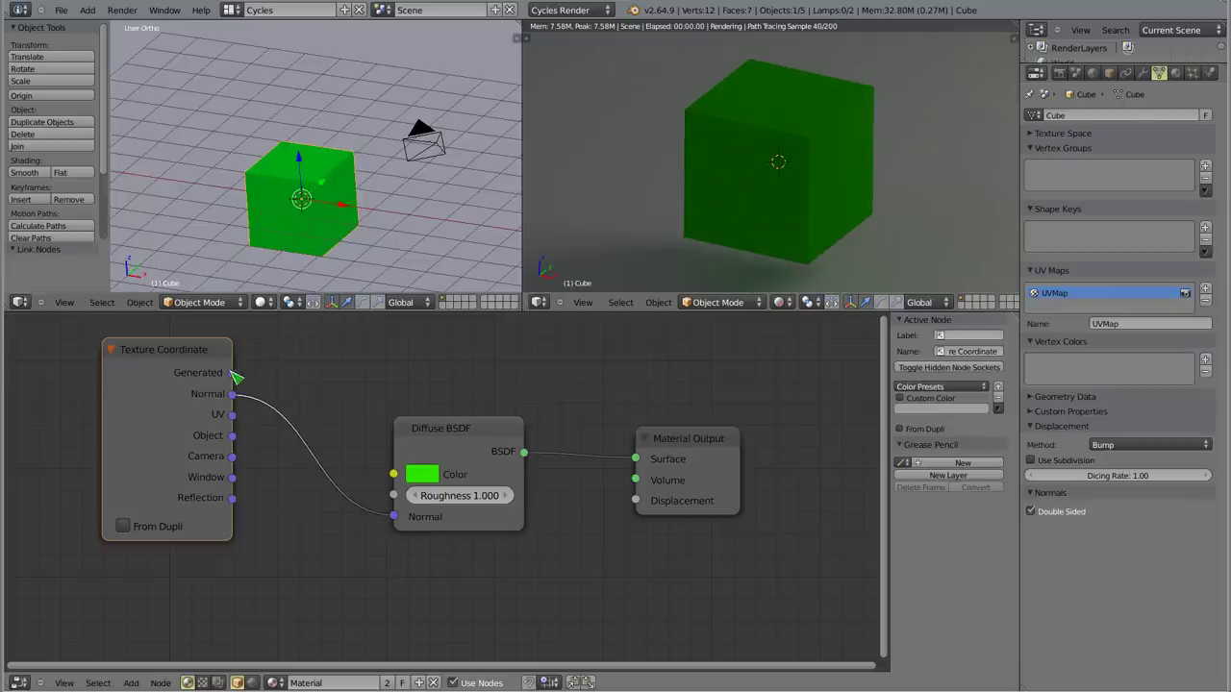
drag(232, 373, 394, 516)
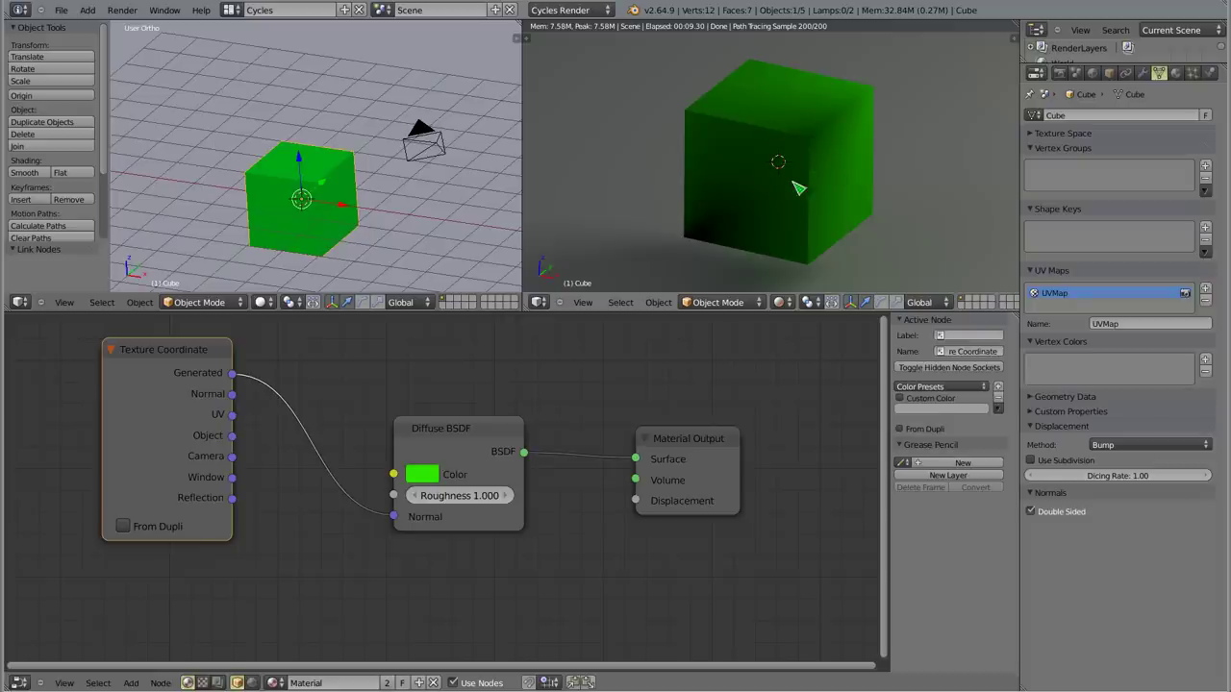
drag(393, 516, 359, 524)
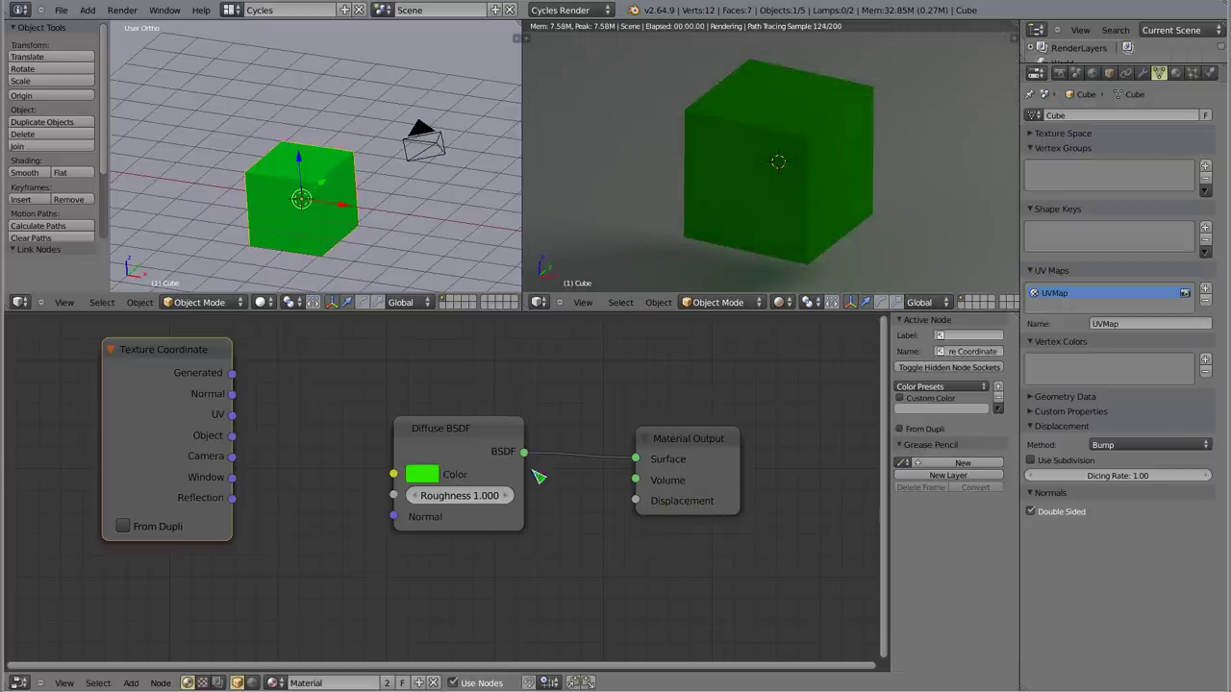
Step: Move the Diffuse BSDF node aside and delete the Texture Coordinate node
drag(457, 438, 373, 414)
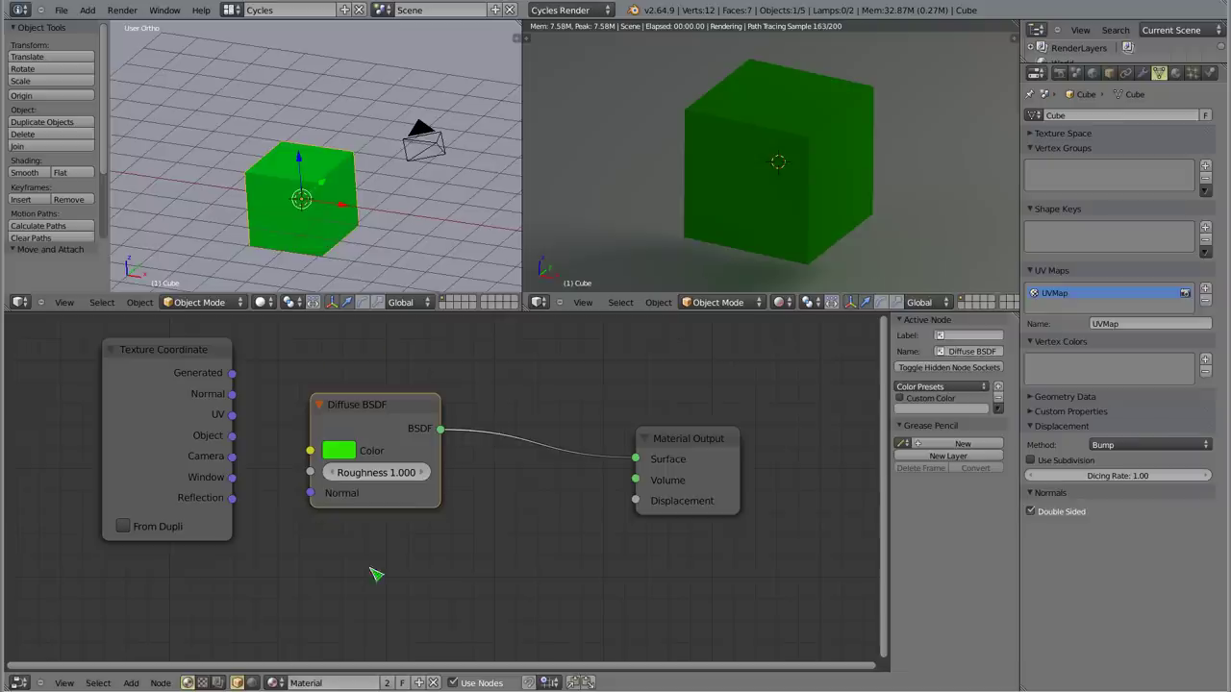
click(186, 353)
key(x)
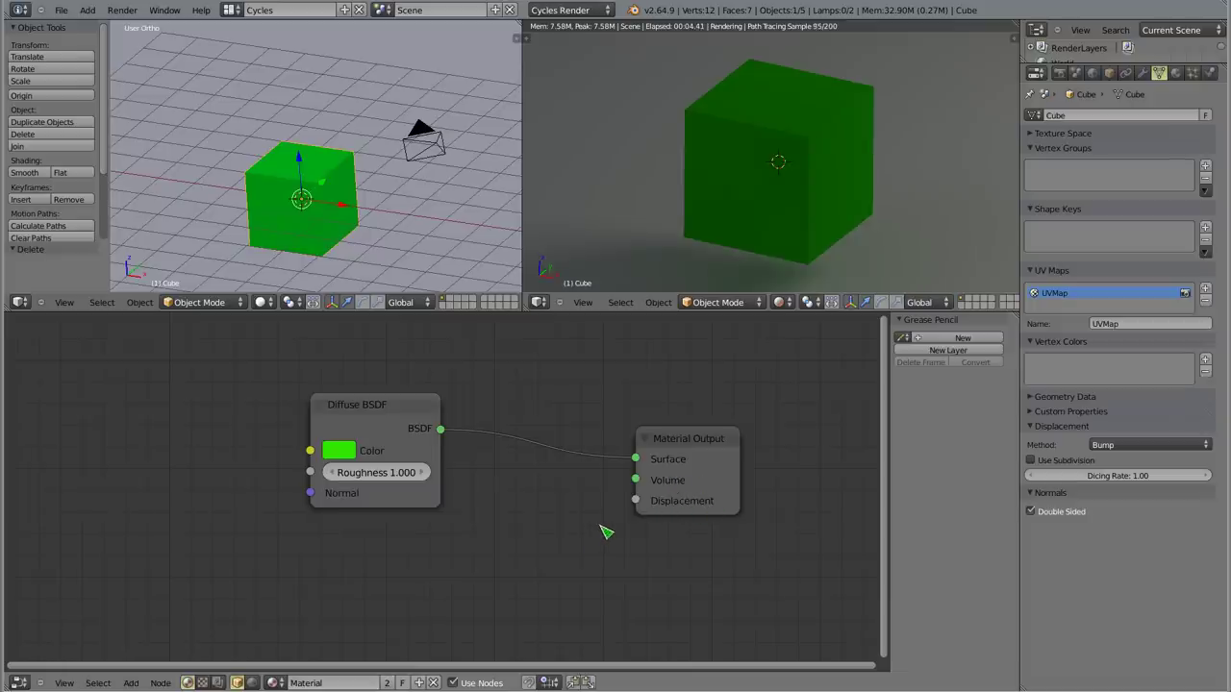
Step: Move the BSDF link through Volume and Displacement, then remove it from the Material Output
drag(633, 459, 635, 480)
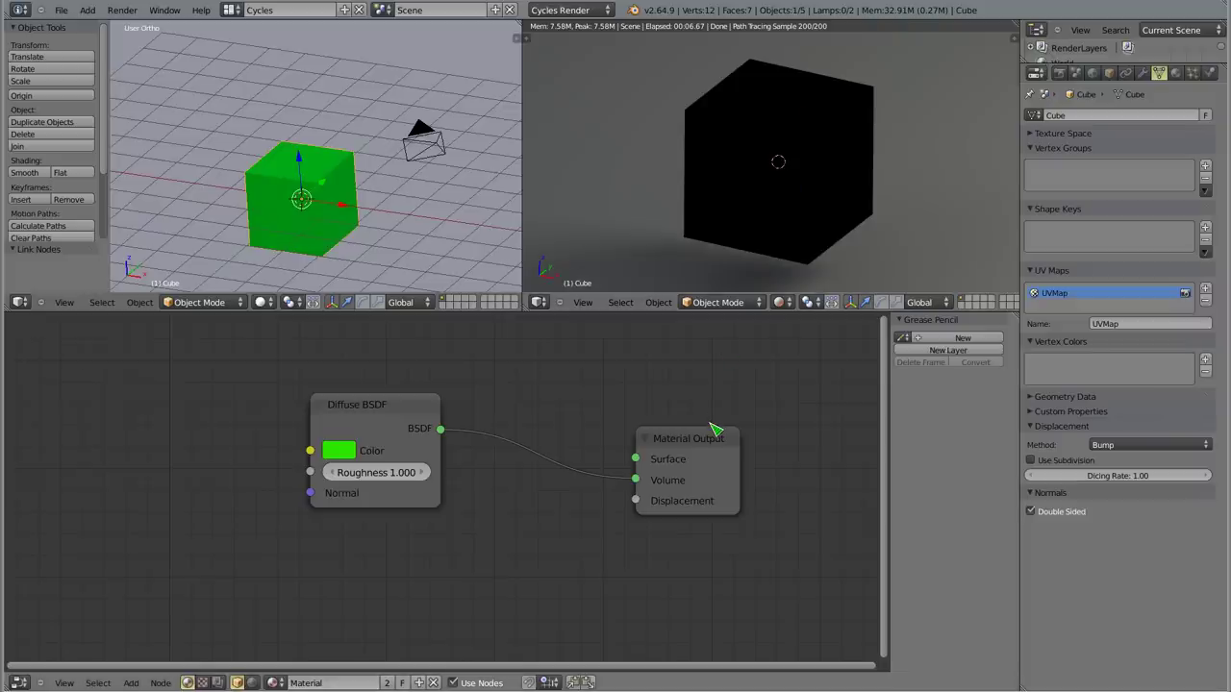
drag(634, 480, 634, 500)
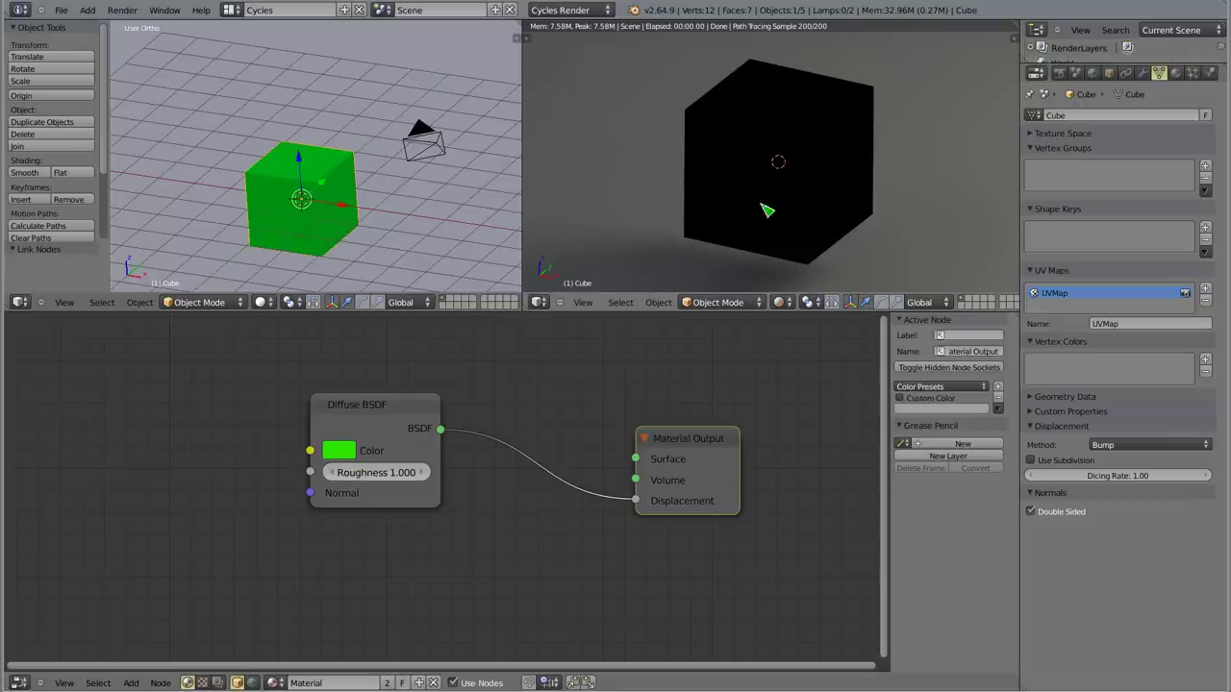
click(647, 509)
mouse_move(648, 508)
mouse_down()
mouse_move(437, 413)
mouse_move(582, 418)
mouse_up()
Step: Add an Image Texture node without loading an image and link its Color to the Diffuse Color
key(shift+a)
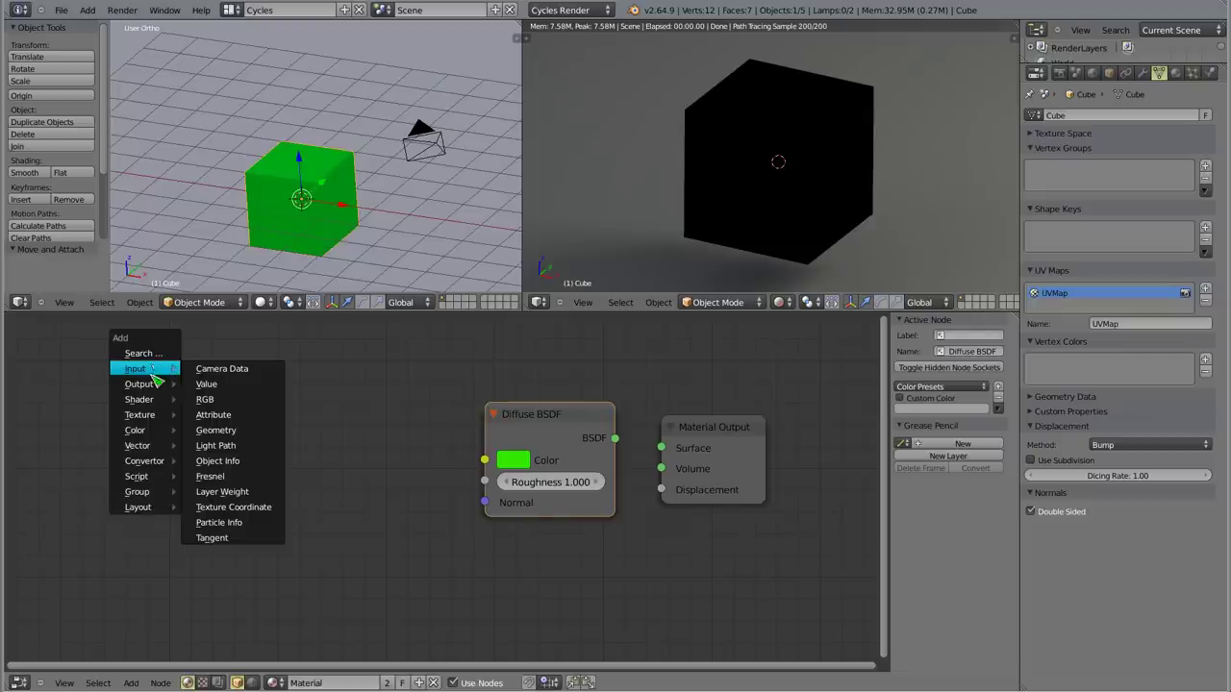
mouse_move(141, 414)
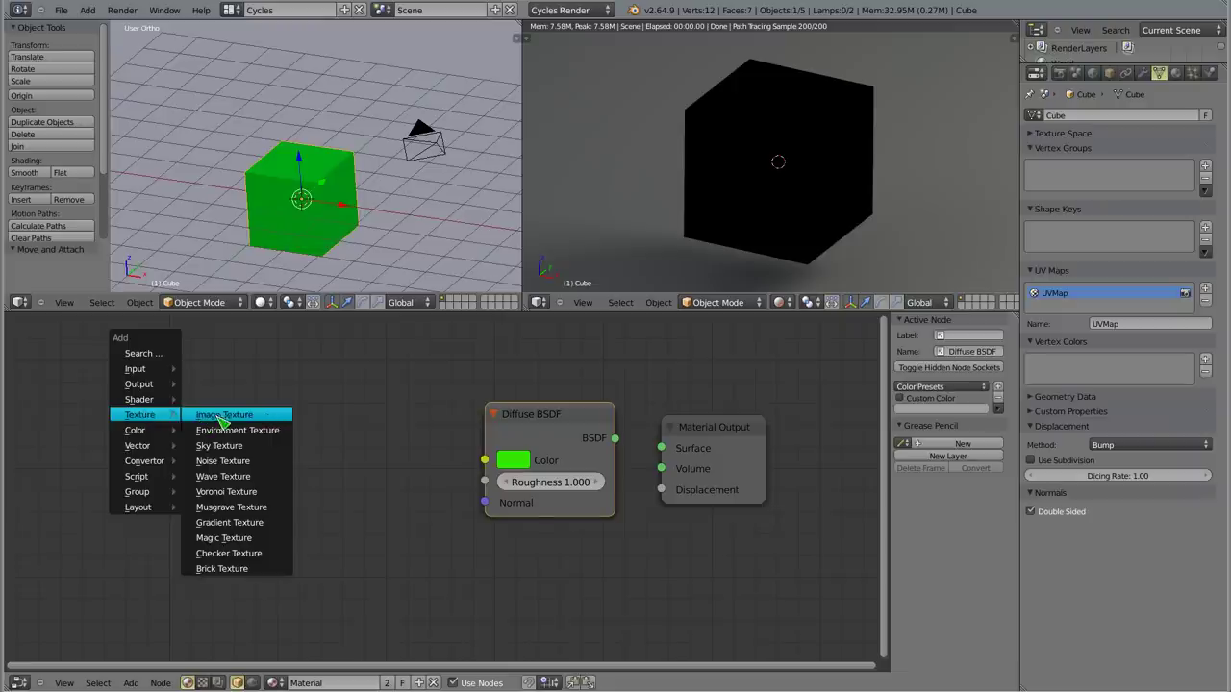
click(286, 426)
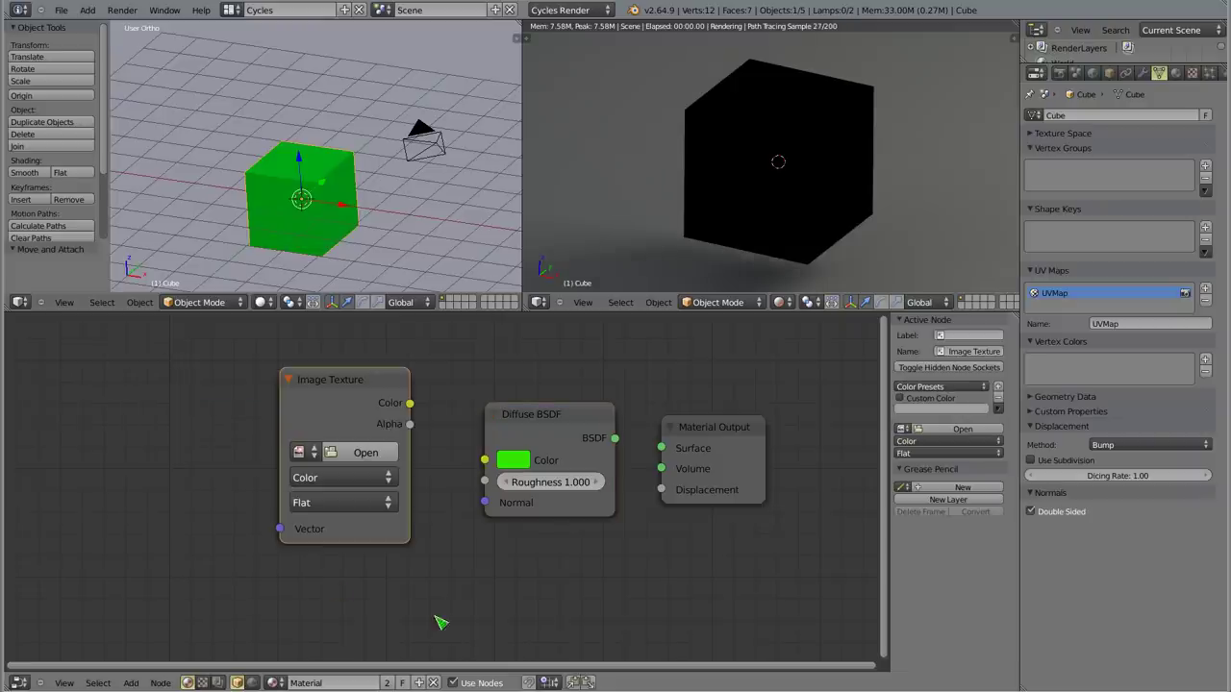
click(348, 394)
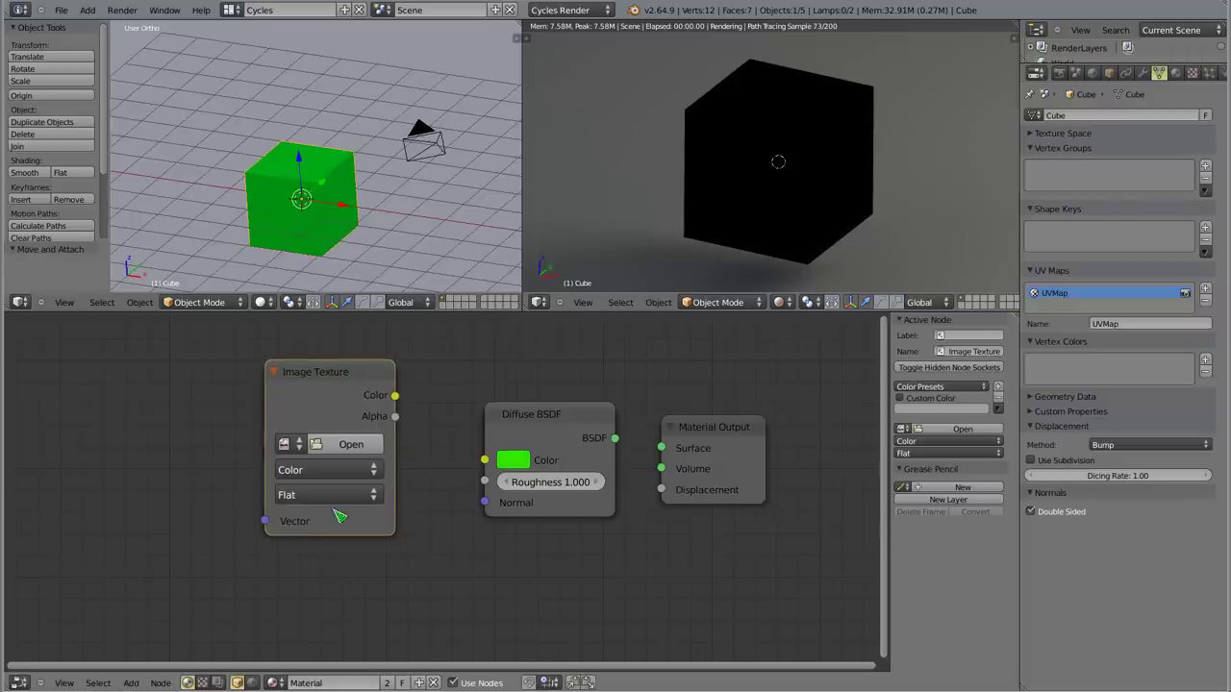
click(289, 443)
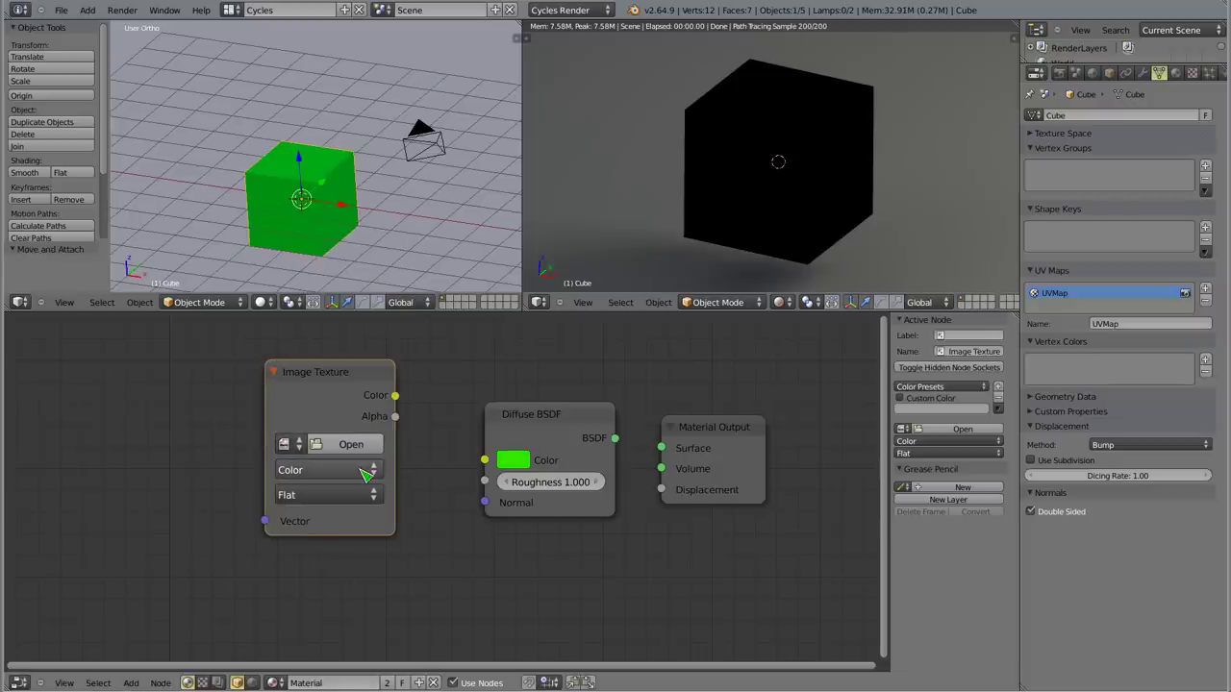
click(334, 447)
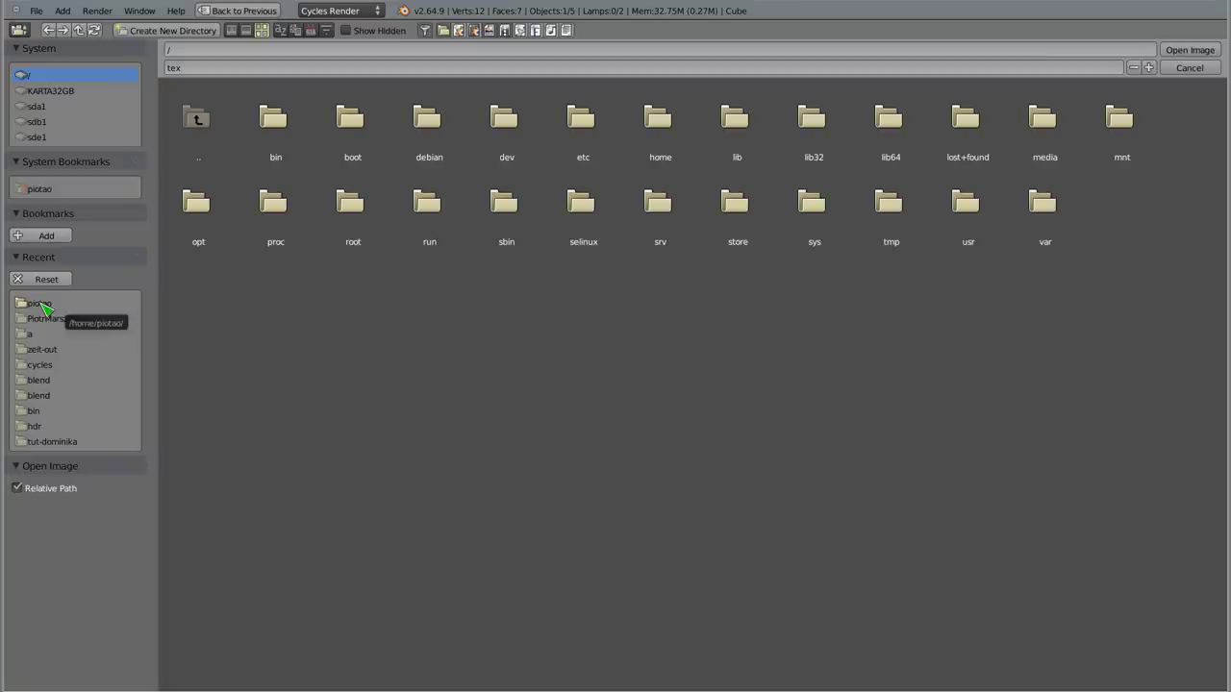
key(Escape)
mouse_move(346, 373)
mouse_down()
mouse_move(325, 386)
mouse_move(484, 461)
mouse_up()
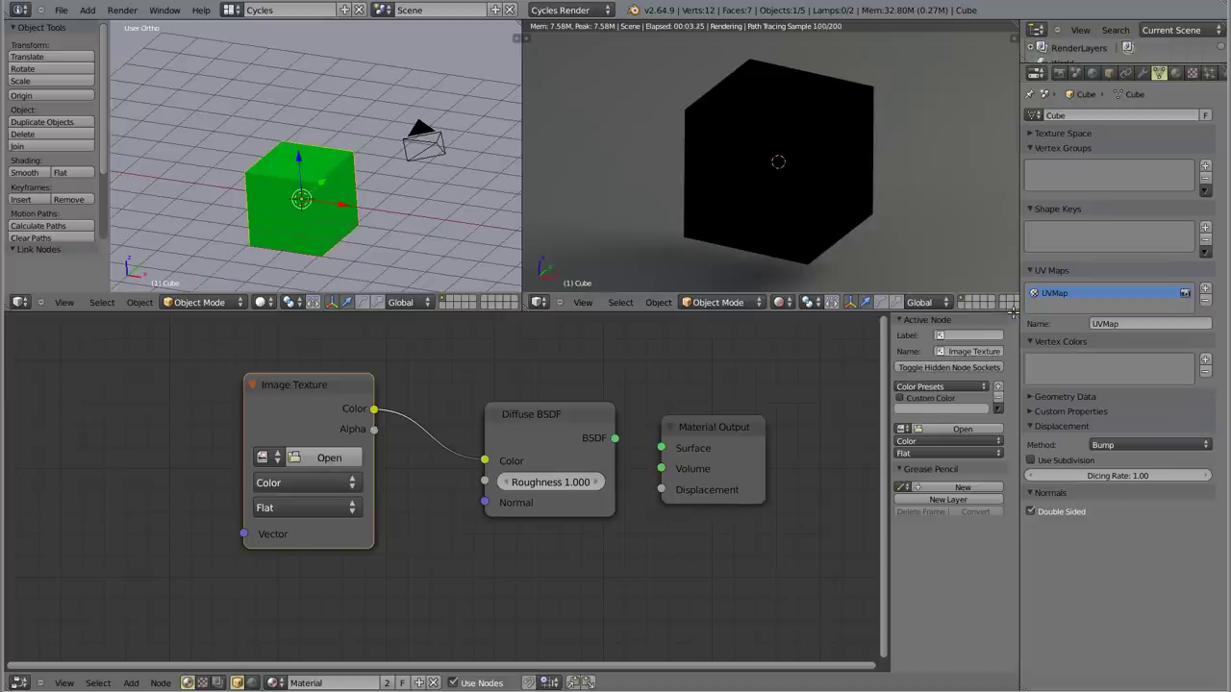
Step: Split off a UV/Image Editor beside the nodes and generate a new 512 × 512 Color Grid image
drag(1017, 315, 708, 397)
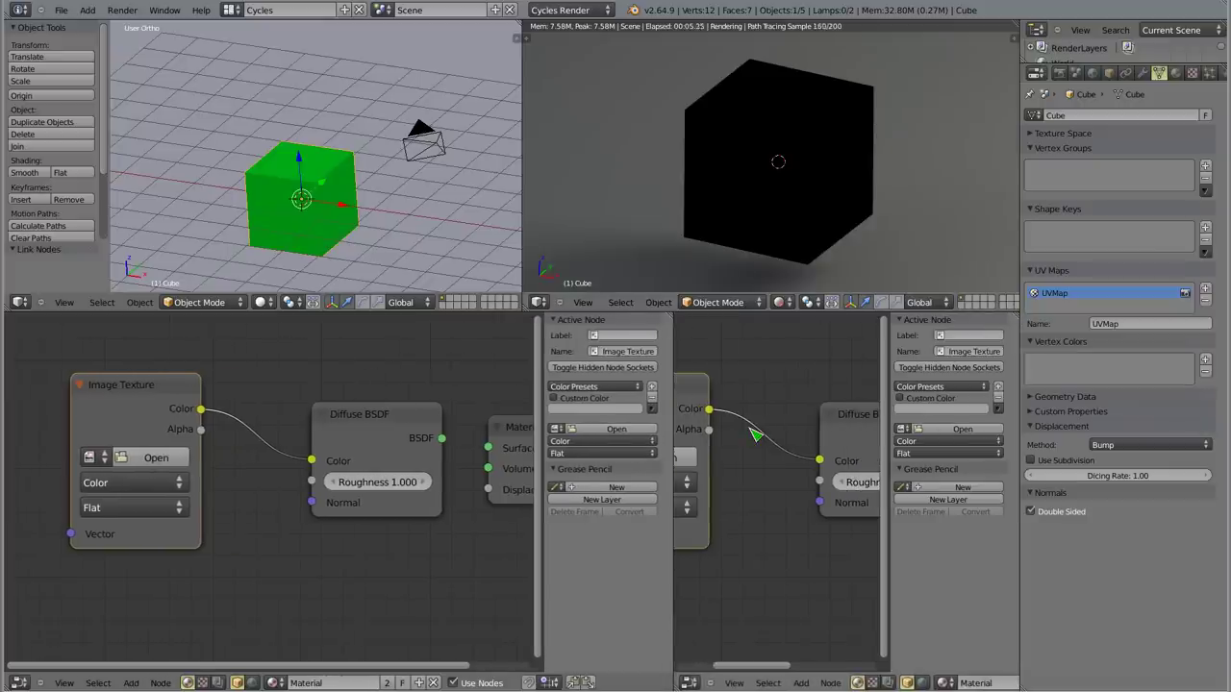
key(shift+F10)
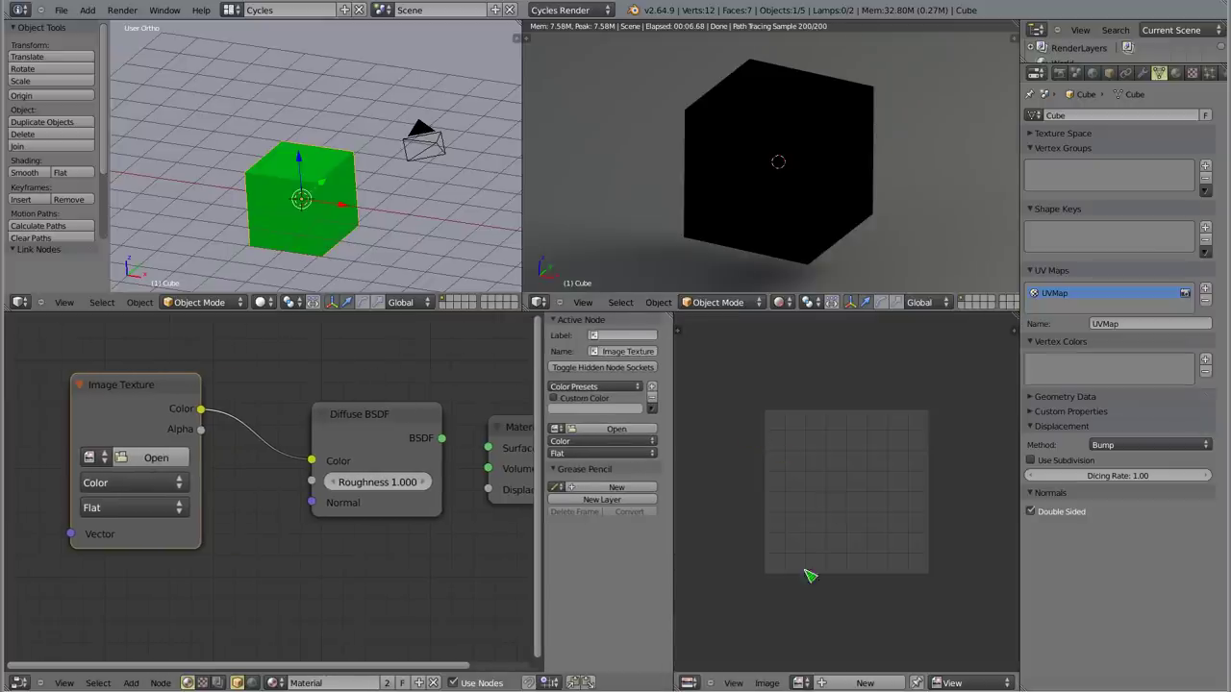
click(851, 681)
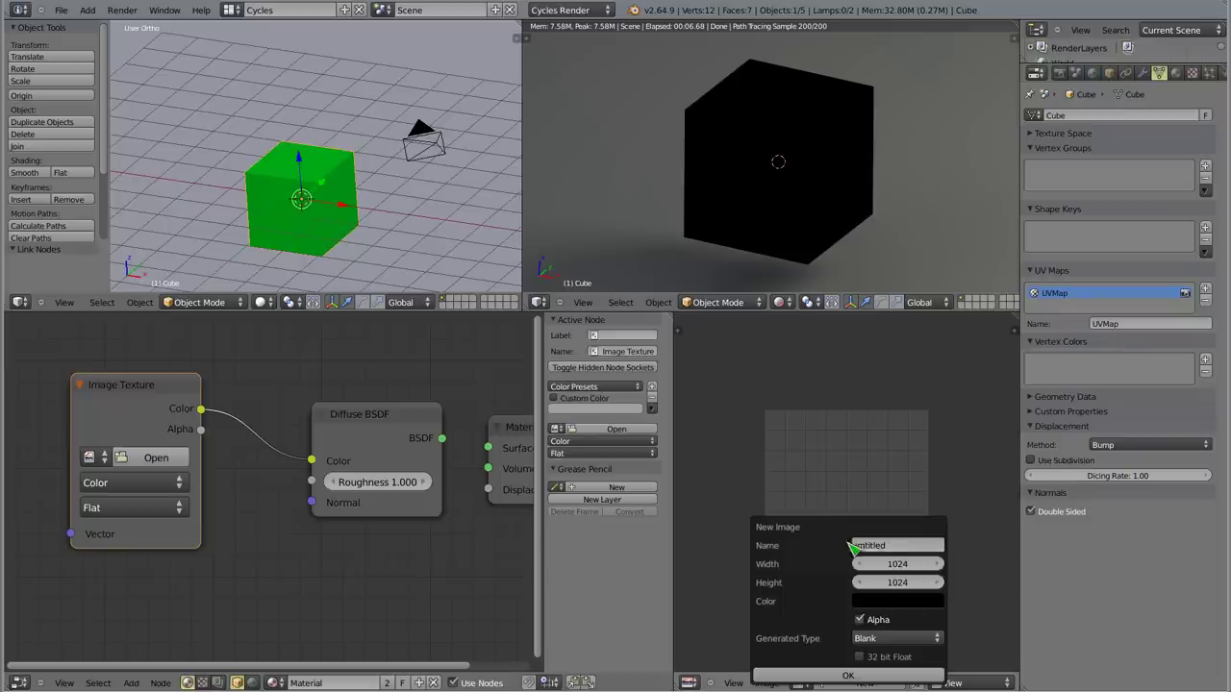
click(899, 569)
text(512)
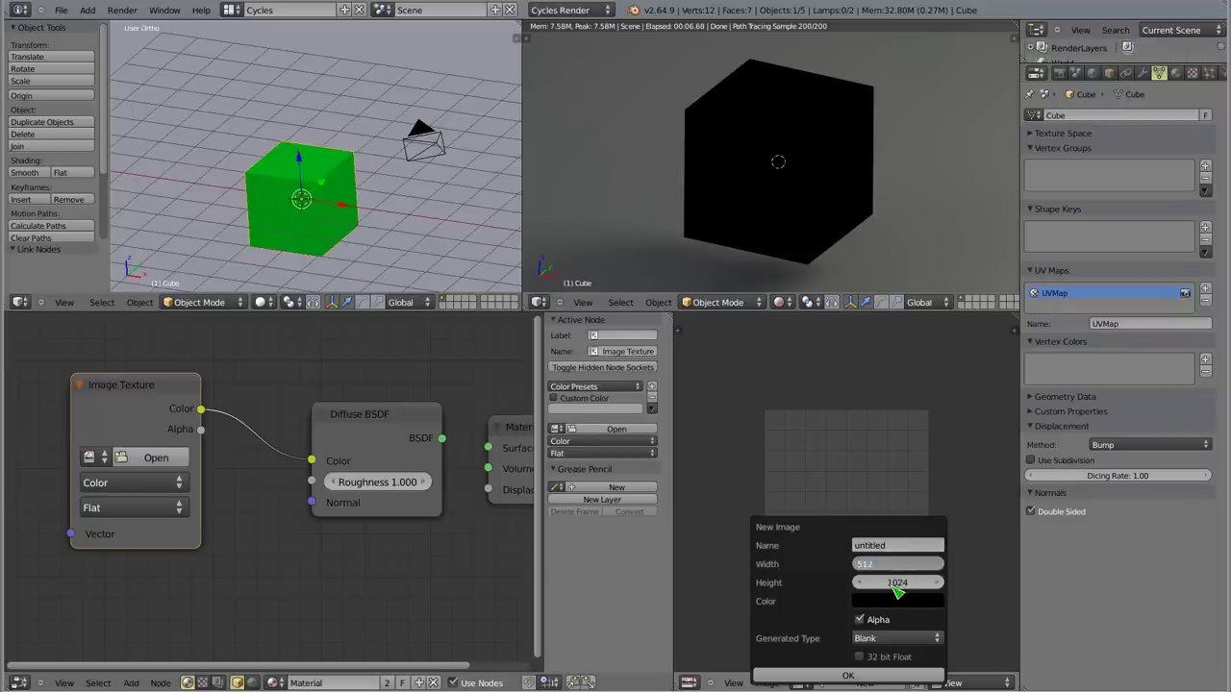
key(Return)
click(898, 583)
text(2)
key(Return)
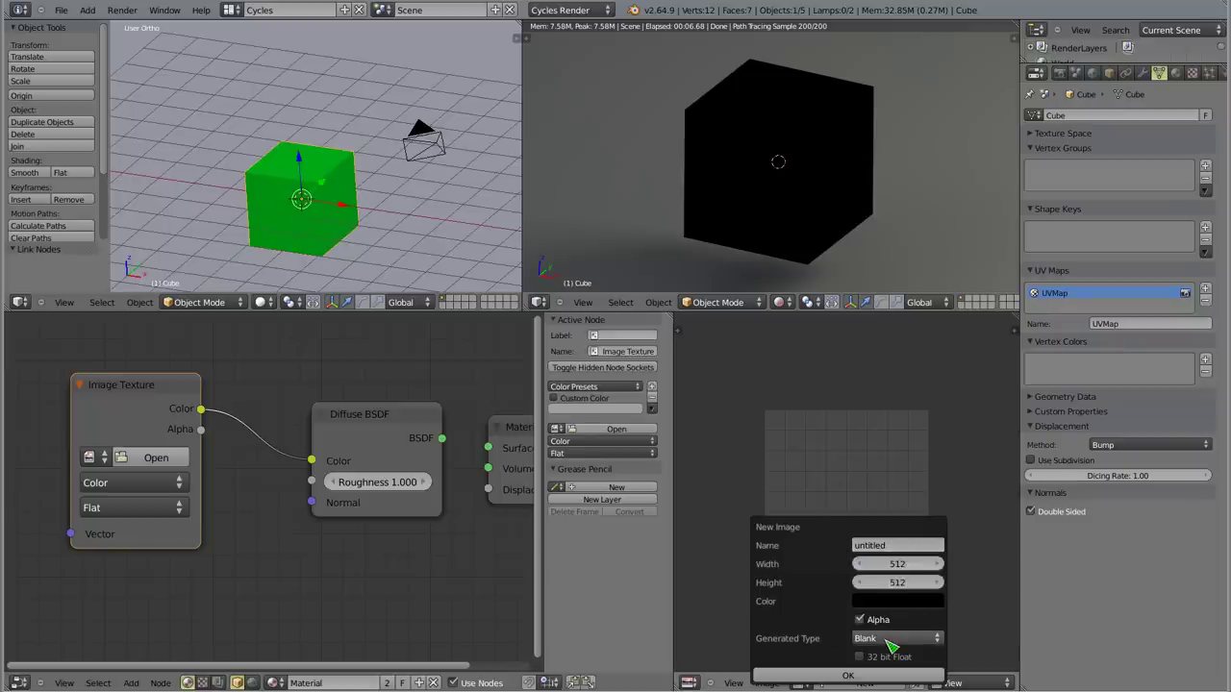
click(893, 639)
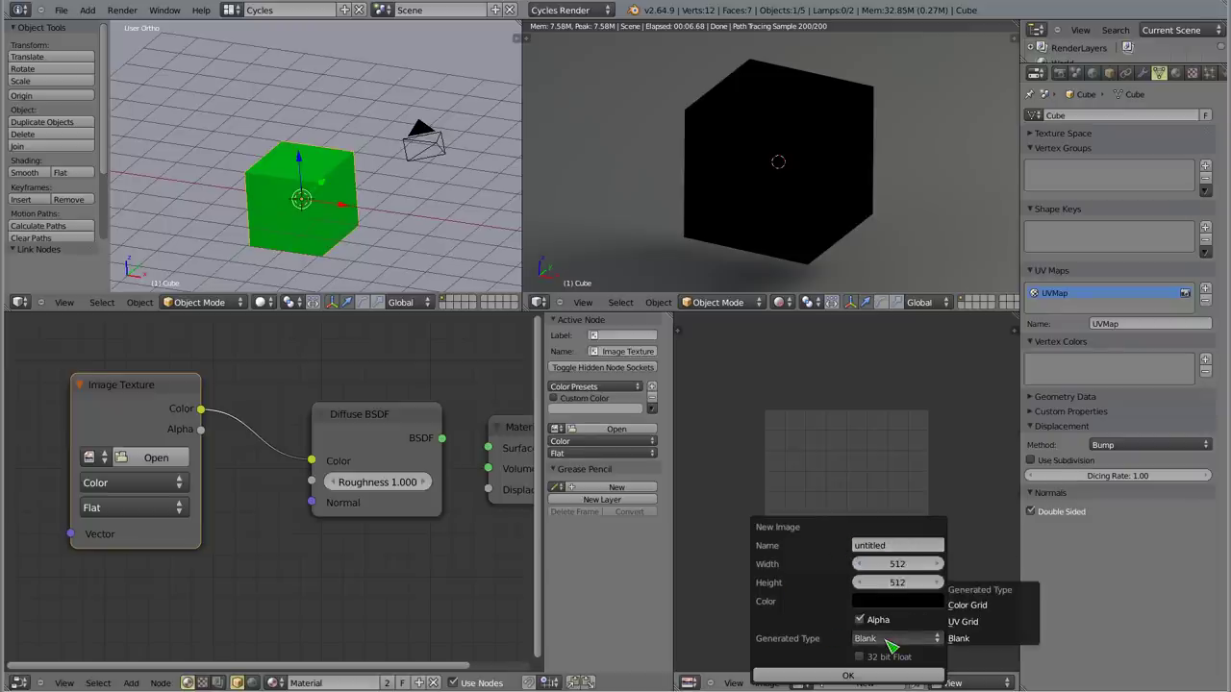
click(1000, 606)
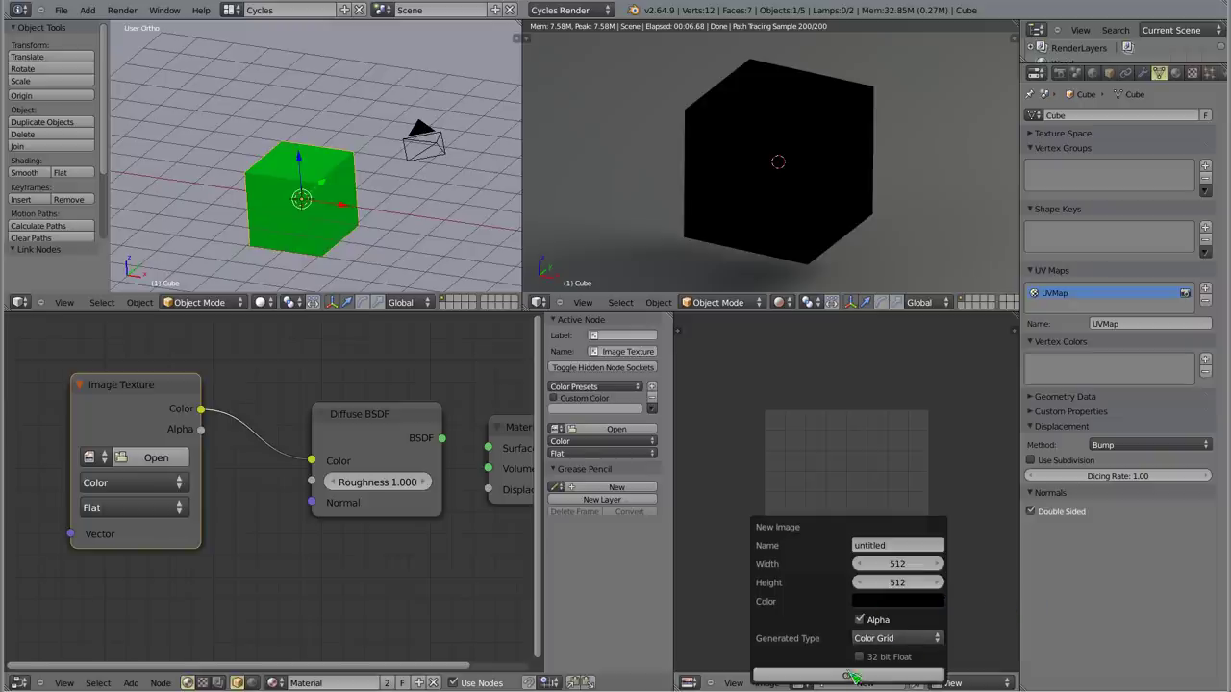
click(846, 675)
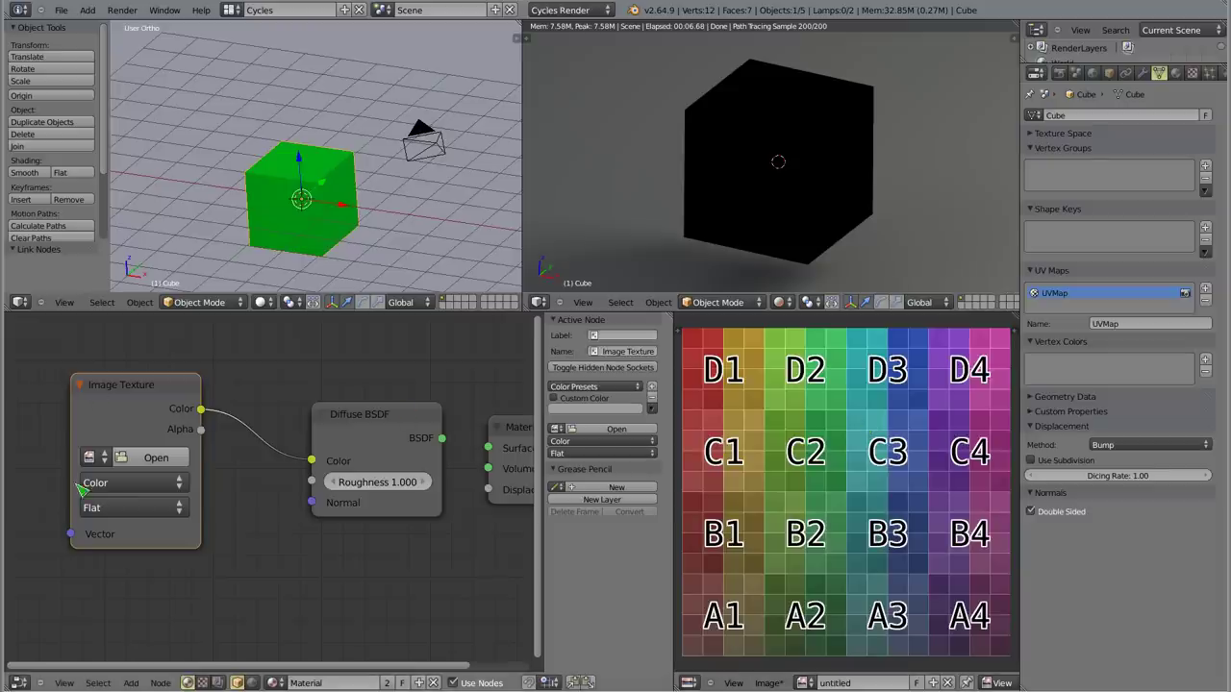
Step: Load the untitled Color Grid image into the Image Texture and link the Diffuse BSDF to Surface
drag(382, 423, 357, 421)
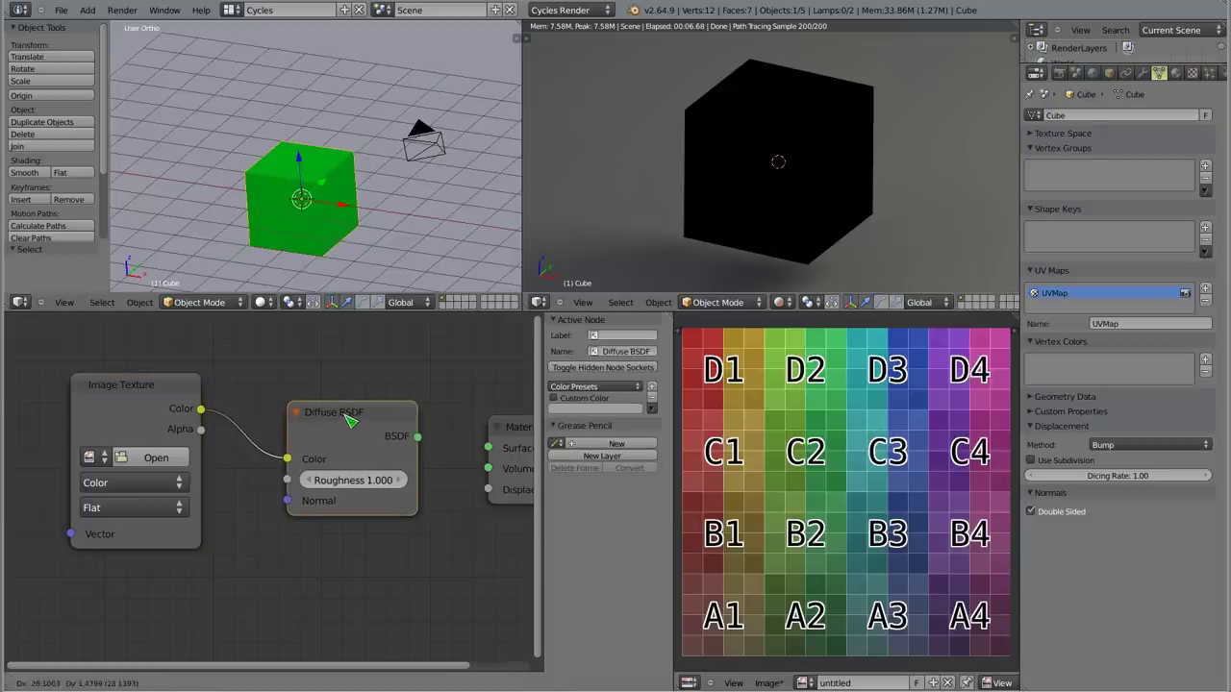
click(92, 457)
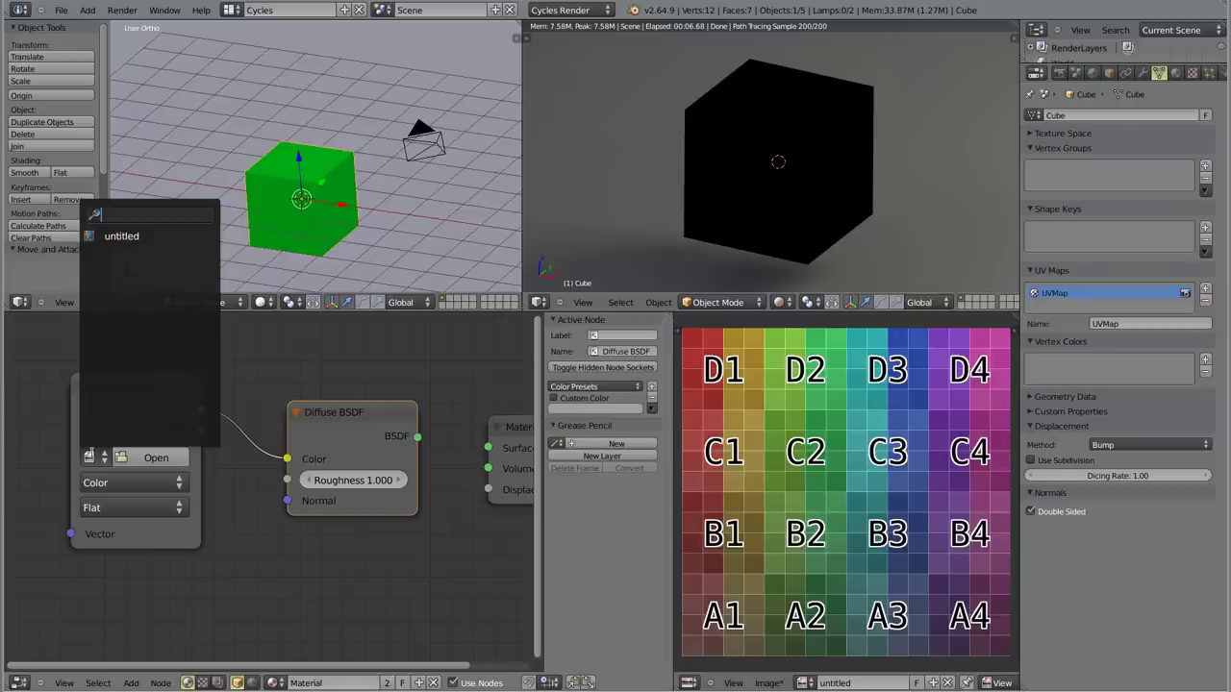
click(121, 236)
drag(423, 444, 490, 450)
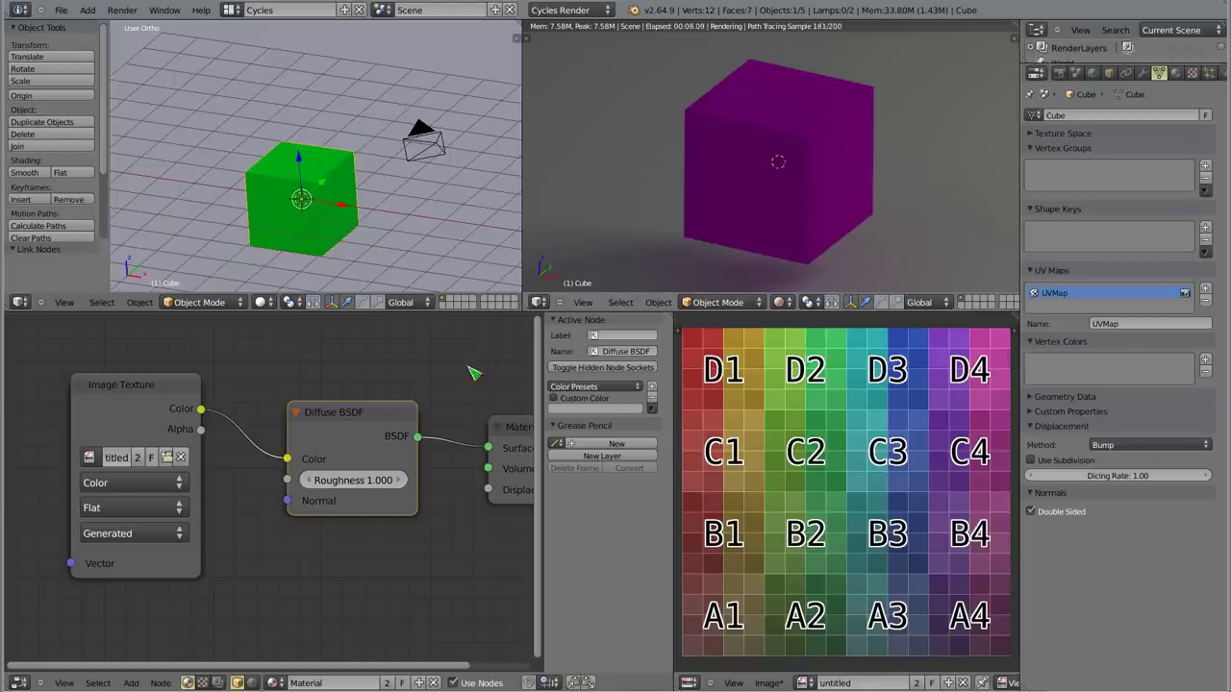
Step: Save the Color Grid image to disk as untitled.png
scroll(329, 352, down, 1)
scroll(344, 359, down, 2)
middle_drag(343, 359, 405, 370)
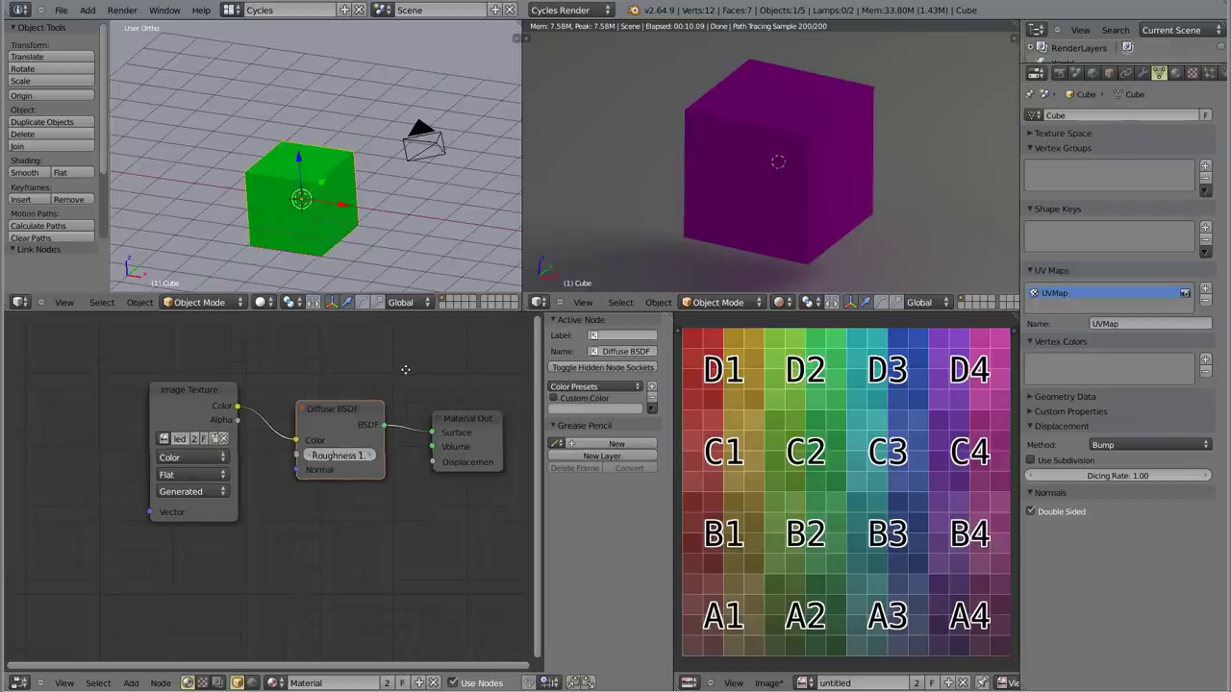
click(191, 401)
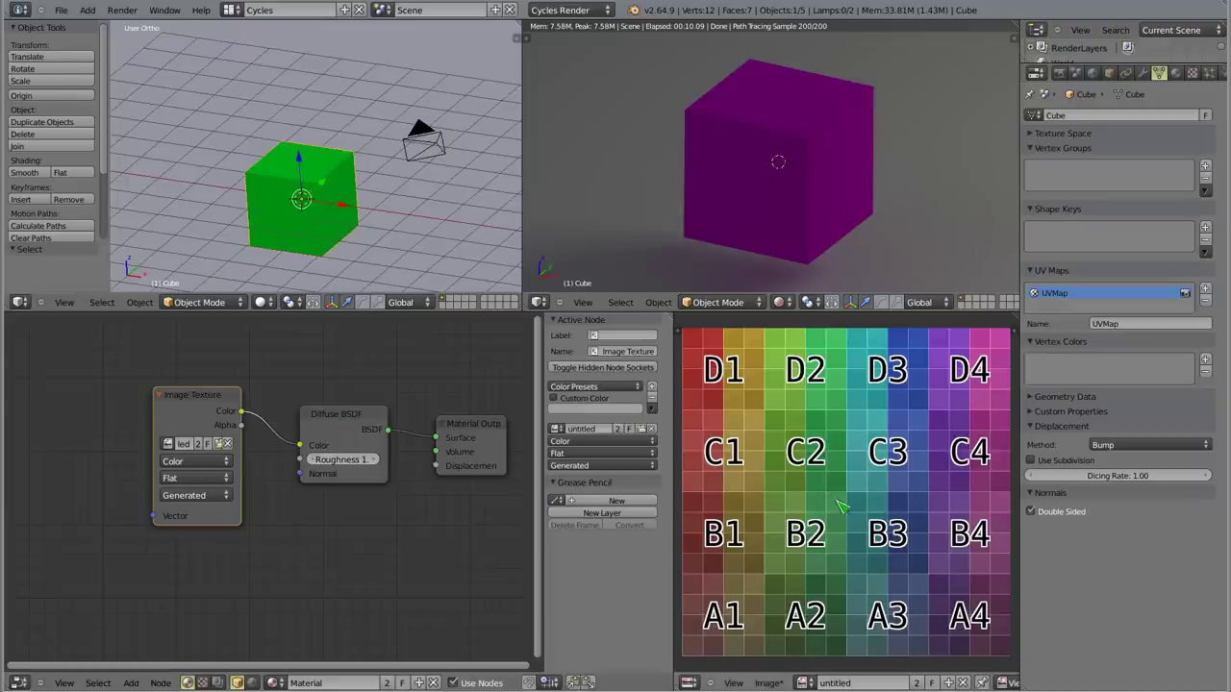
click(761, 683)
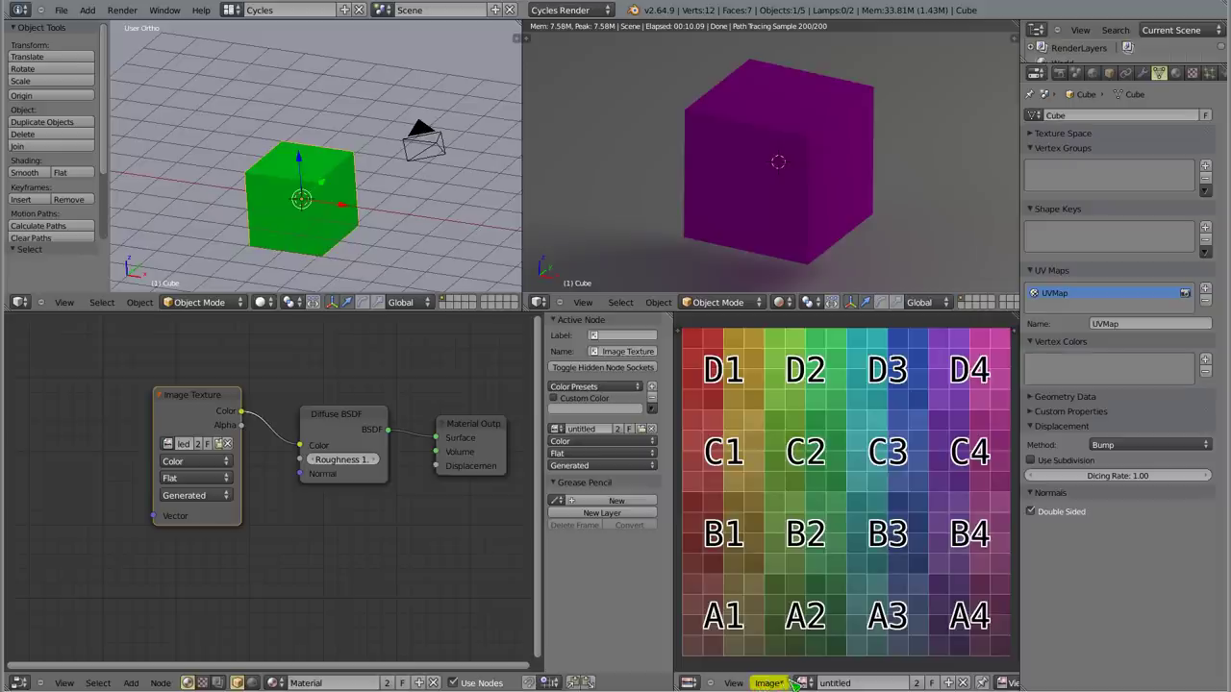
click(779, 684)
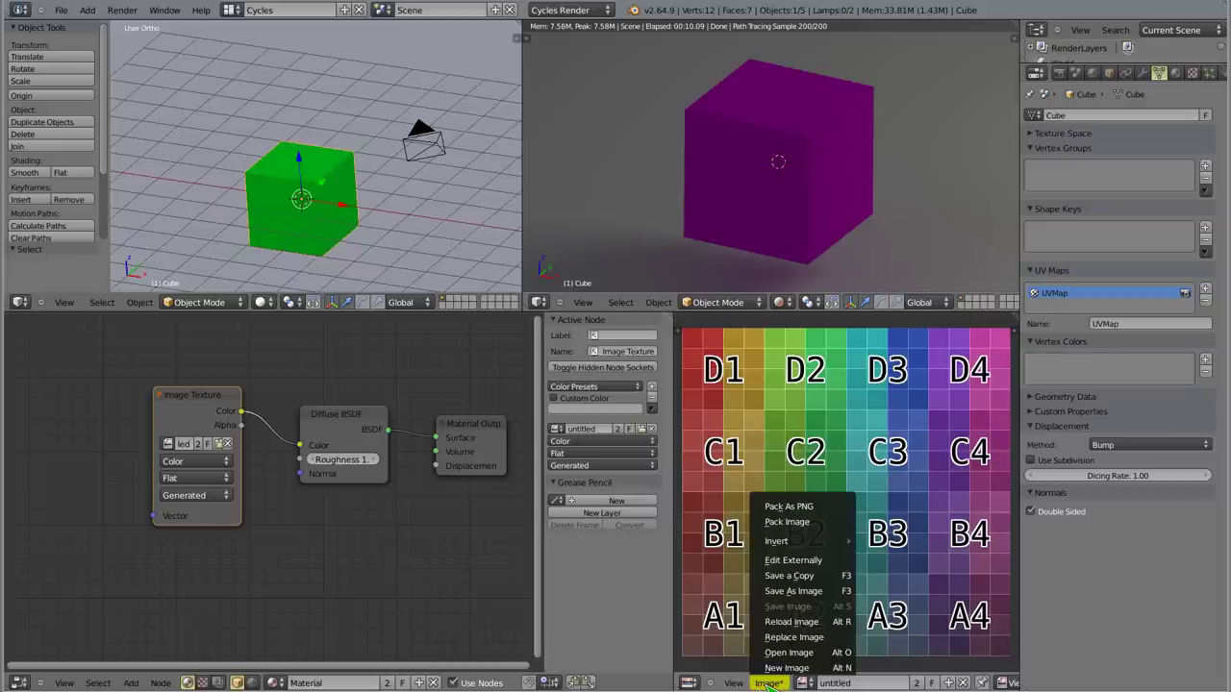
click(794, 592)
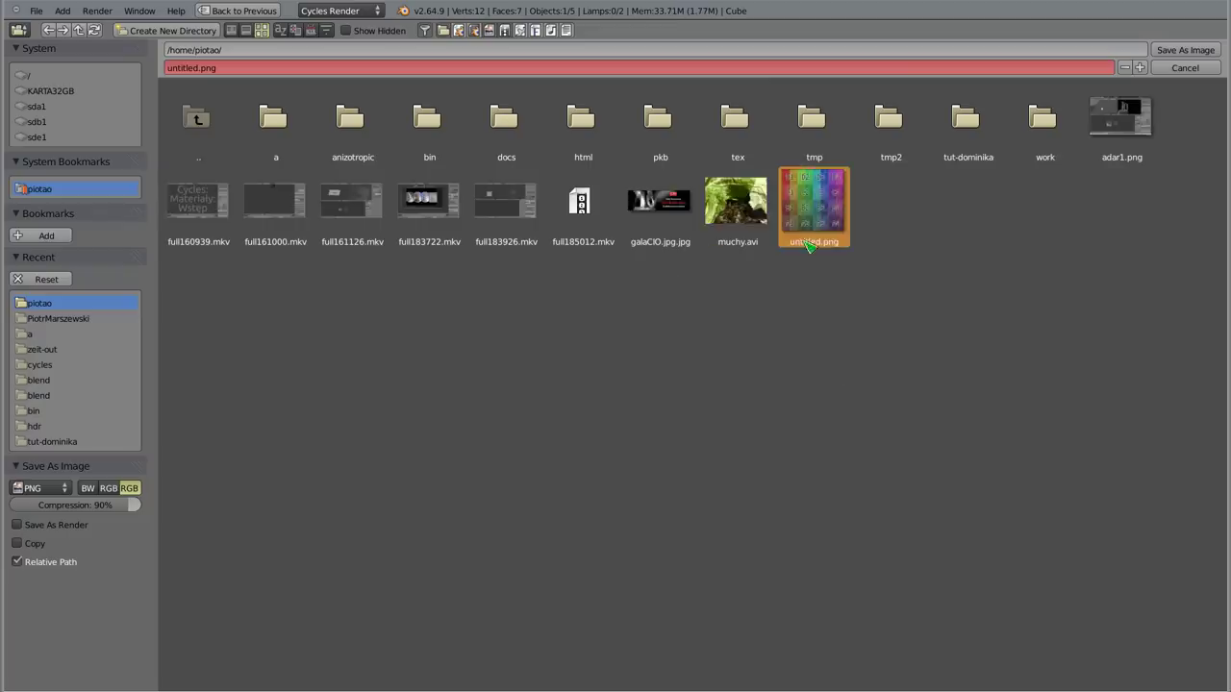
click(1185, 50)
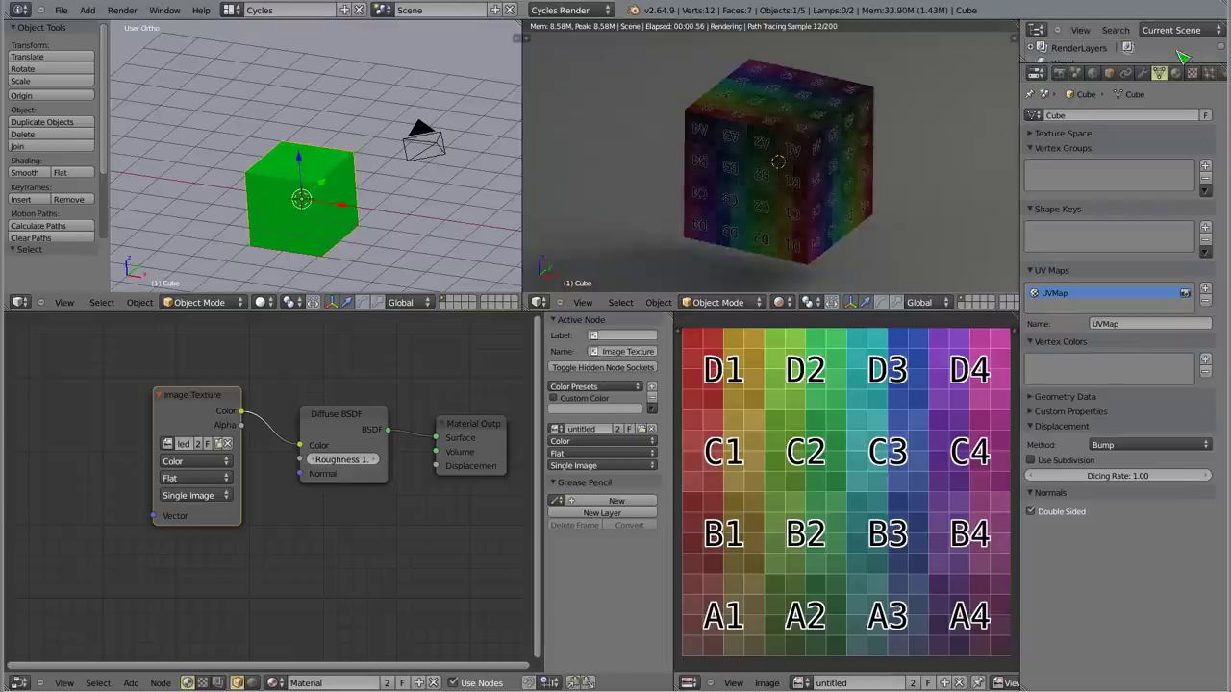
Step: Reroute the Image Texture Color from the Diffuse Color into the Material Output Displacement
scroll(808, 149, up, 3)
mouse_move(795, 170)
middle_down()
mouse_move(747, 206)
mouse_move(805, 203)
mouse_move(868, 164)
mouse_move(824, 164)
mouse_move(703, 214)
mouse_move(737, 126)
mouse_move(778, 220)
mouse_move(836, 245)
mouse_move(748, 198)
mouse_move(701, 151)
mouse_move(853, 142)
middle_up()
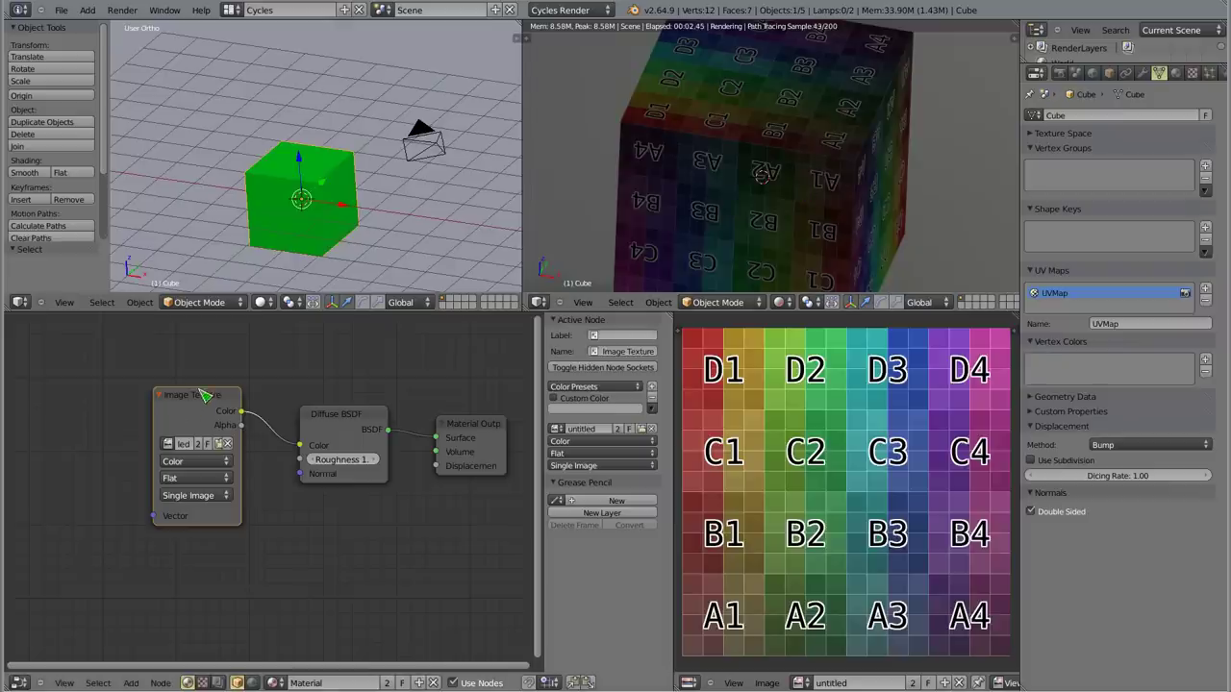
drag(205, 395, 105, 363)
mouse_move(336, 416)
mouse_down()
mouse_move(295, 365)
mouse_move(437, 468)
mouse_up()
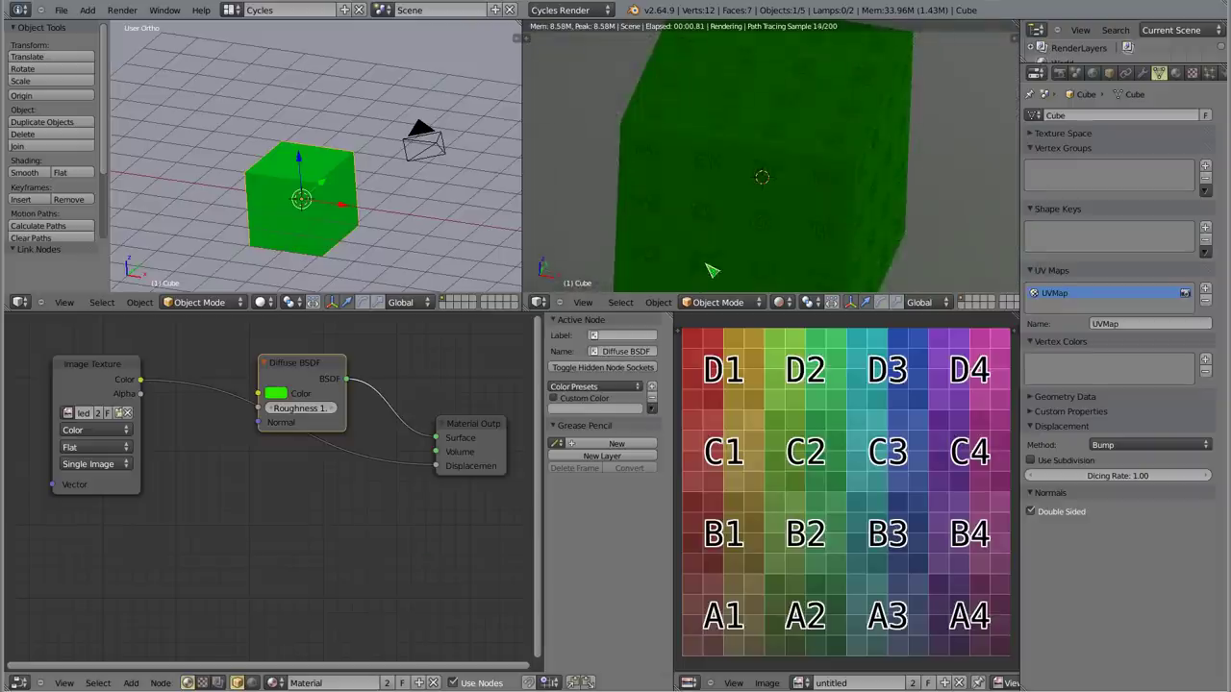
Step: Set the Diffuse BSDF colour to white and its Roughness to 0
scroll(796, 157, up, 4)
mouse_move(829, 193)
middle_down()
mouse_move(855, 214)
mouse_move(835, 203)
middle_up()
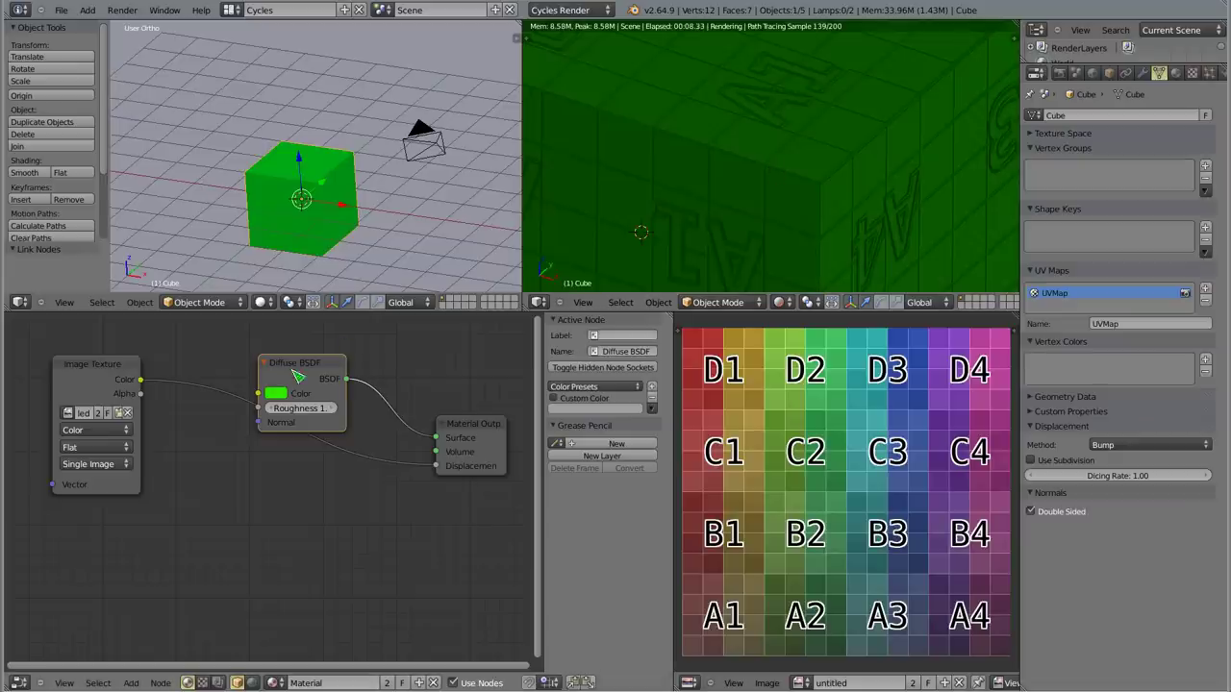
drag(293, 363, 340, 333)
click(325, 366)
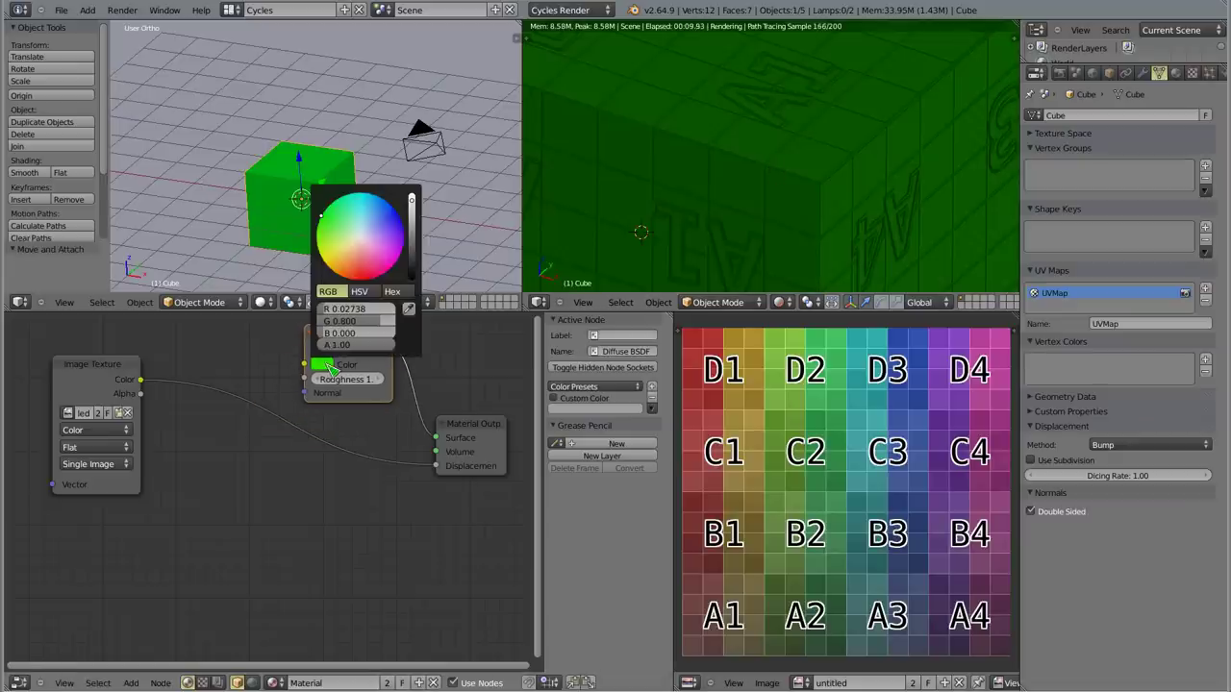
click(362, 238)
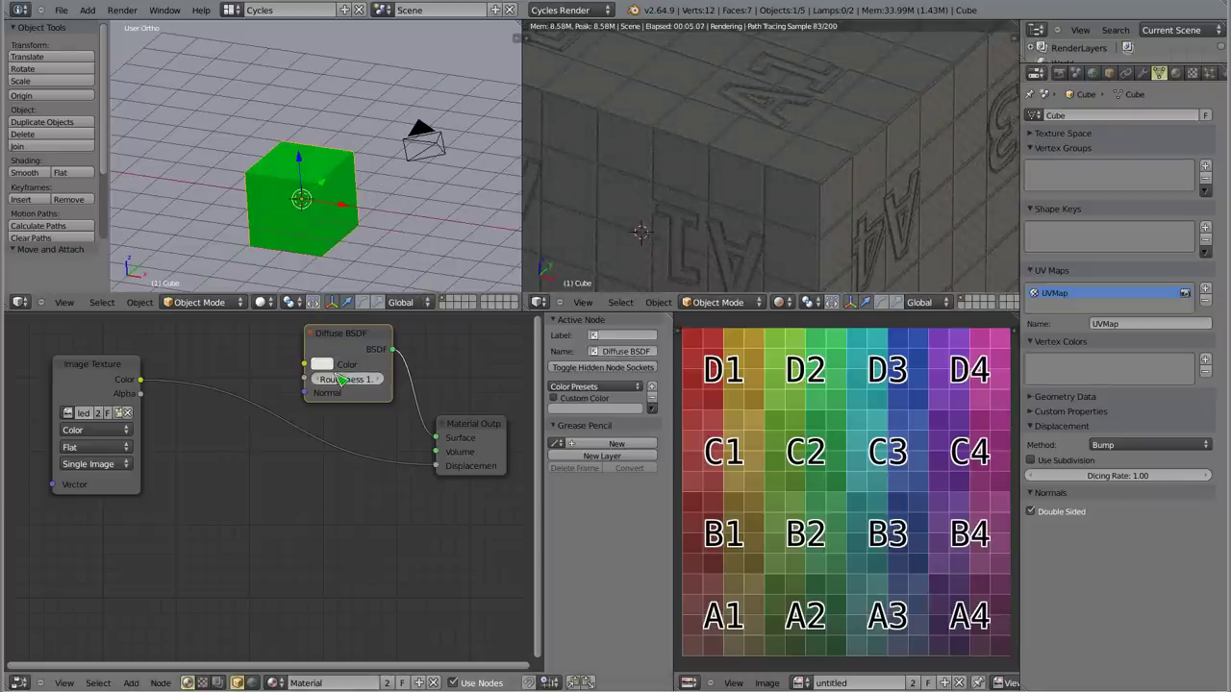
drag(348, 379, 339, 389)
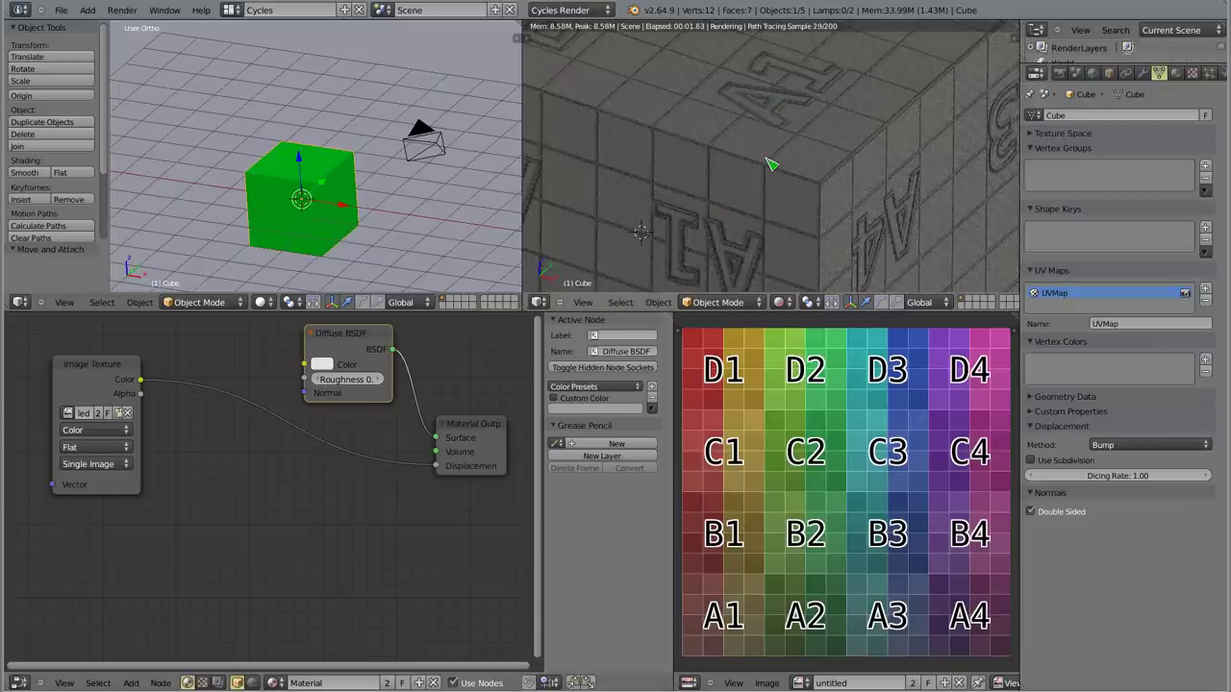
Step: Orbit the render to show the cube's top face and tidy the node layout
scroll(769, 164, down, 3)
scroll(775, 144, down, 1)
middle_drag(747, 136, 762, 200)
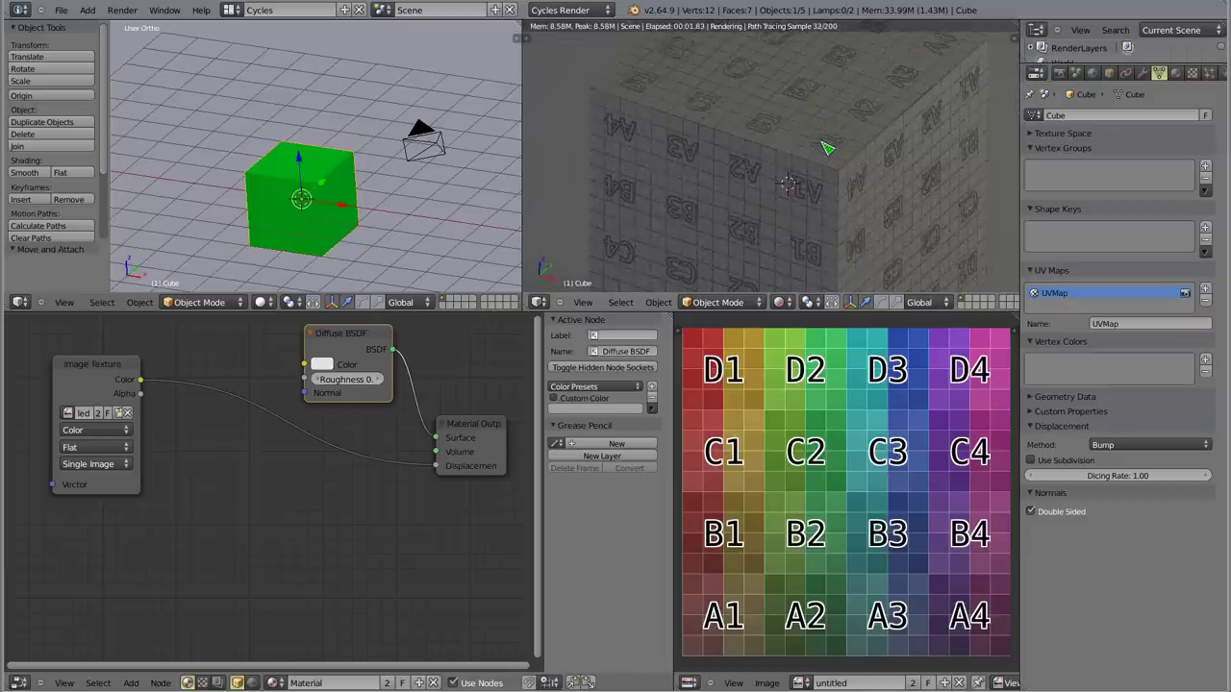
drag(484, 432, 487, 432)
click(340, 338)
drag(340, 339, 336, 345)
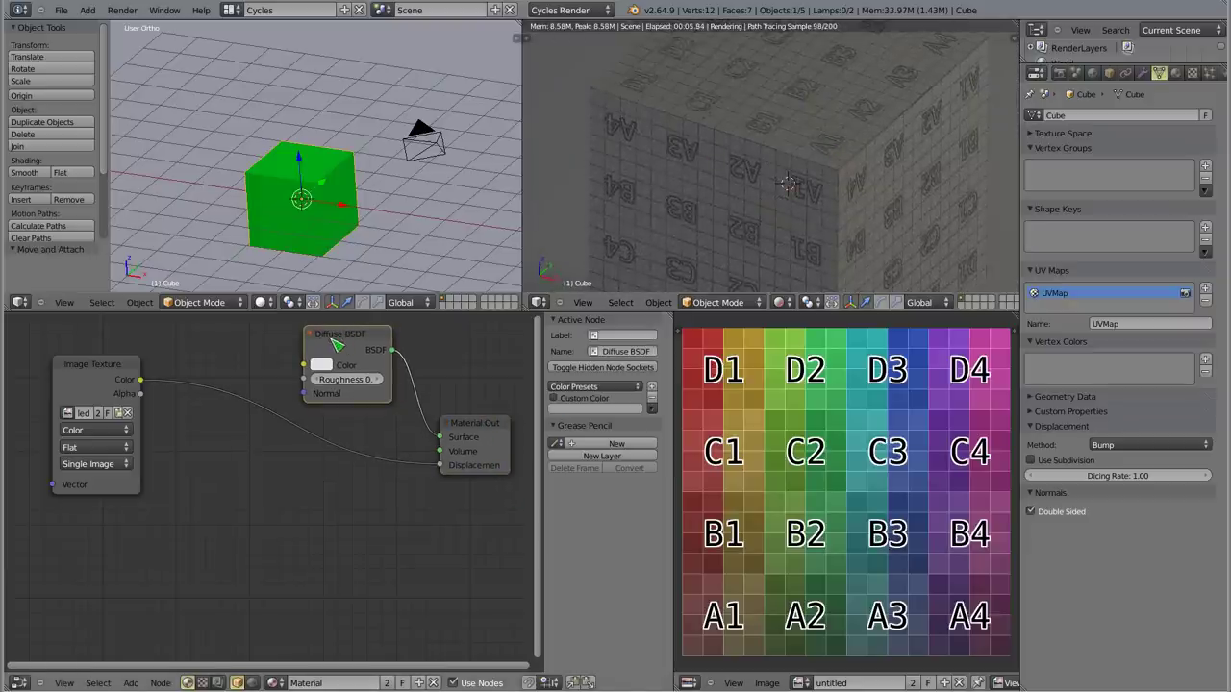
drag(101, 370, 82, 455)
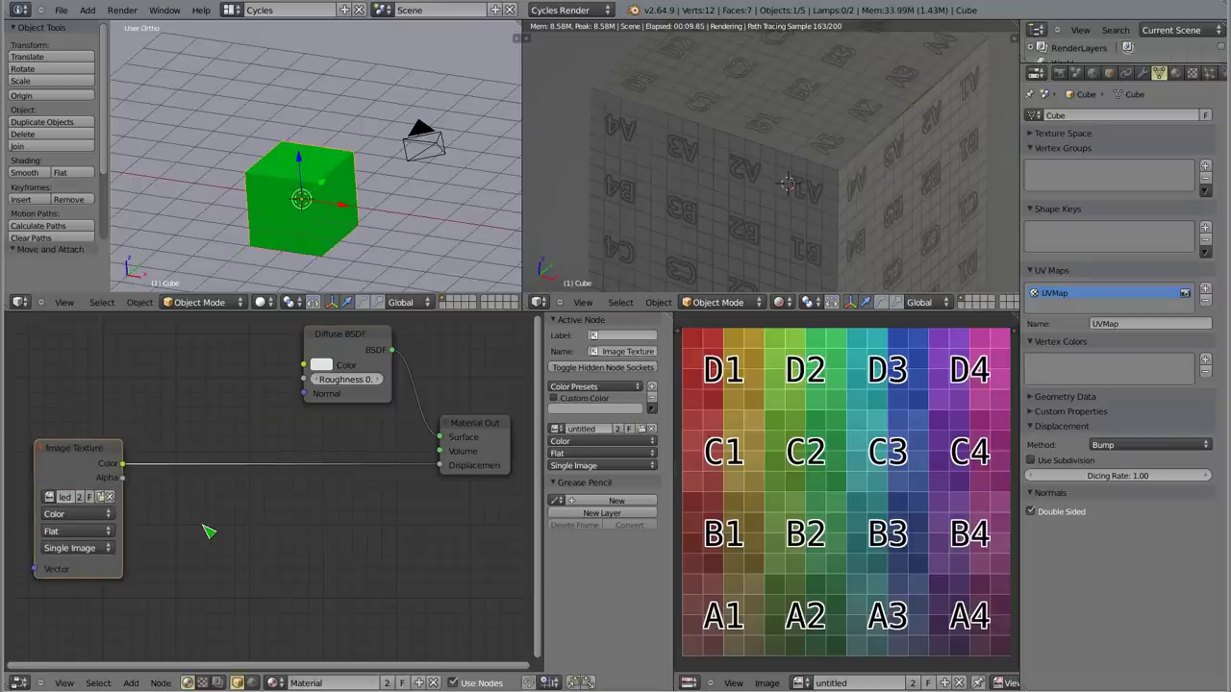
key(shift+a)
mouse_move(167, 526)
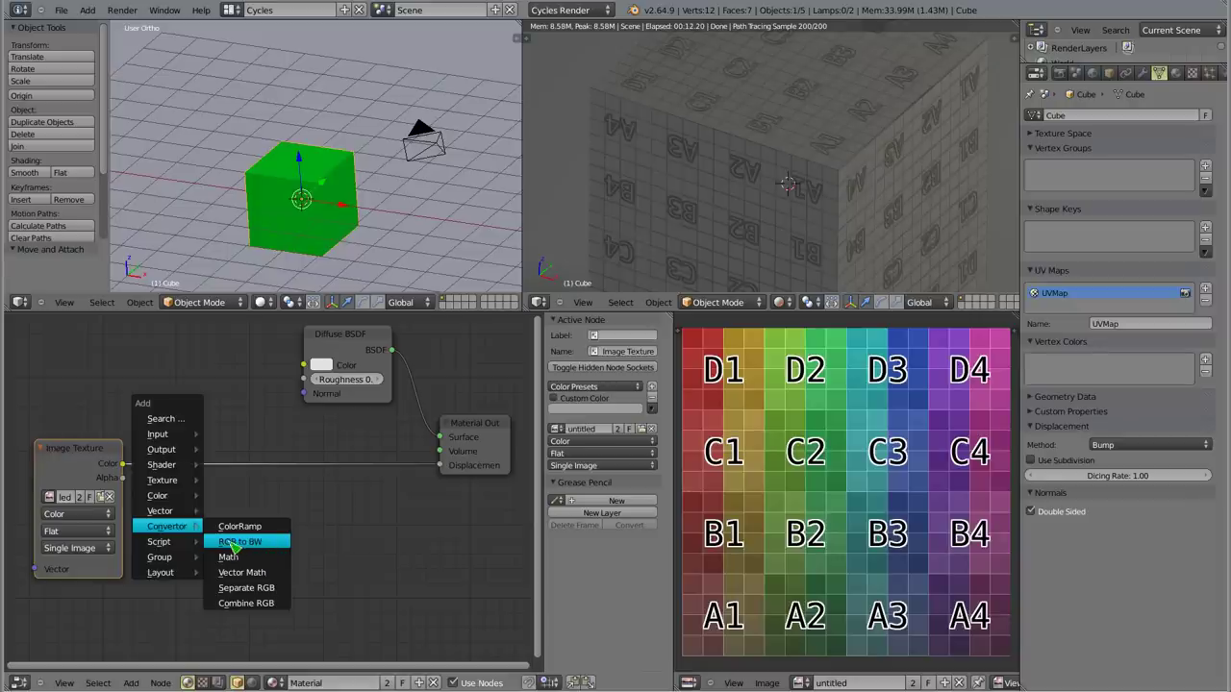
Step: Drop an RGB to BW node onto the Image Texture–Displacement link and shift it left
click(280, 547)
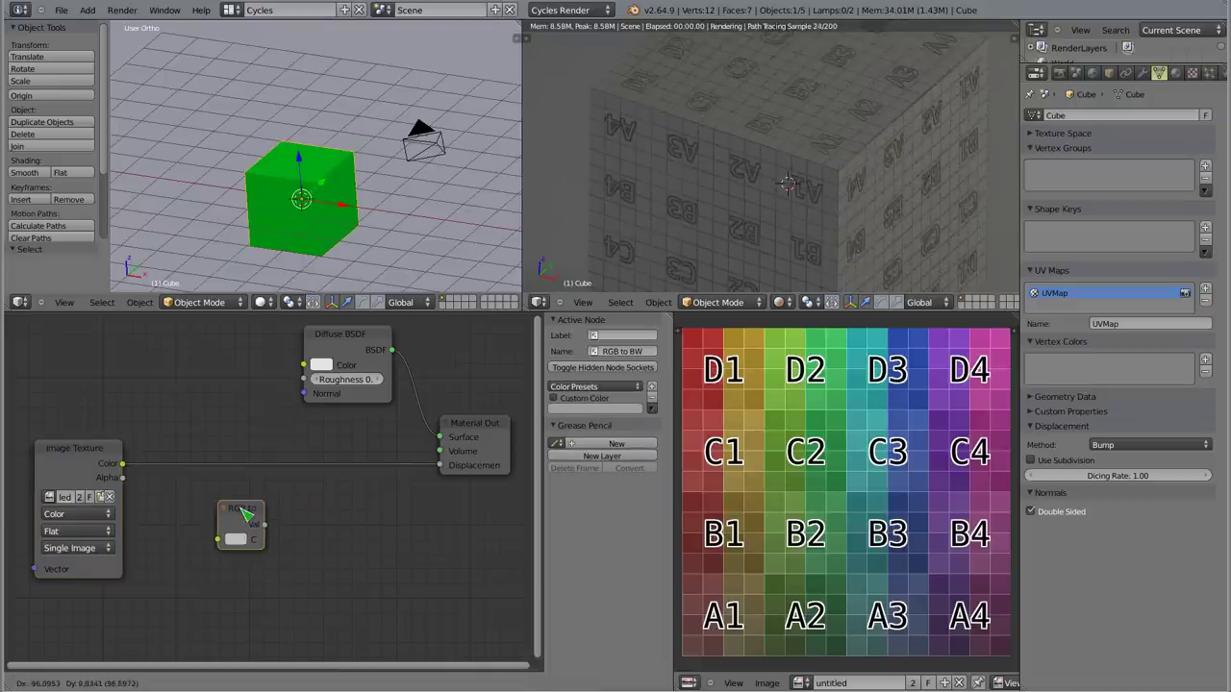
click(245, 459)
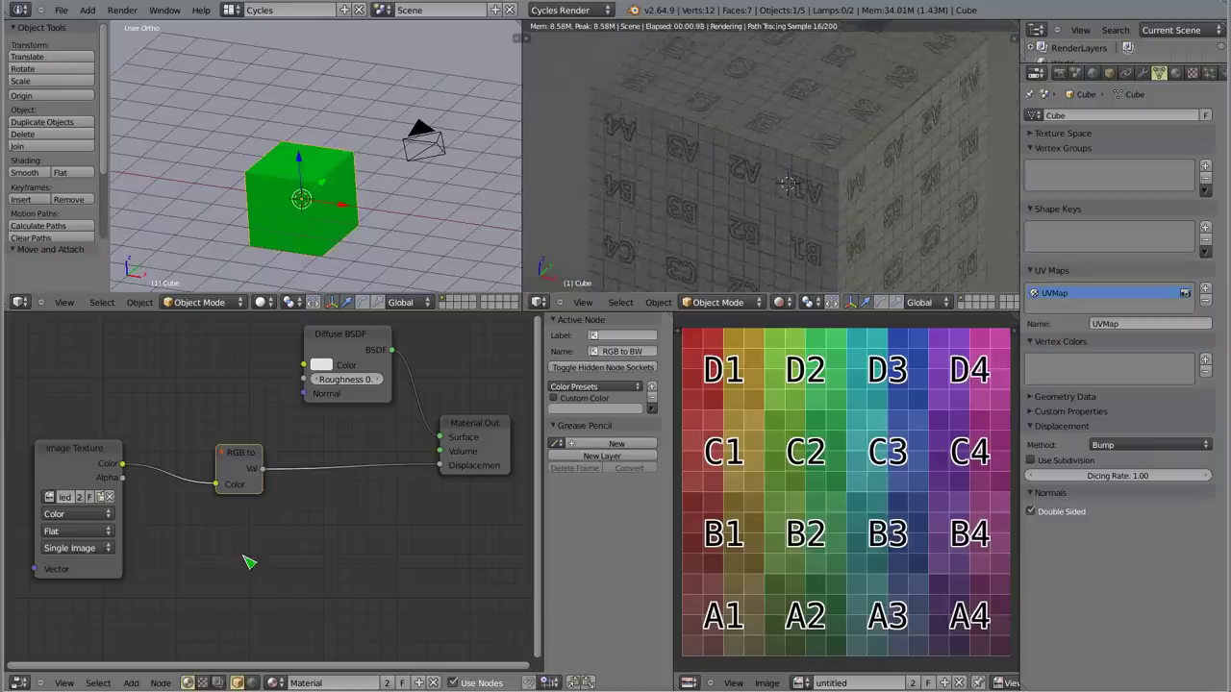
drag(241, 460, 230, 473)
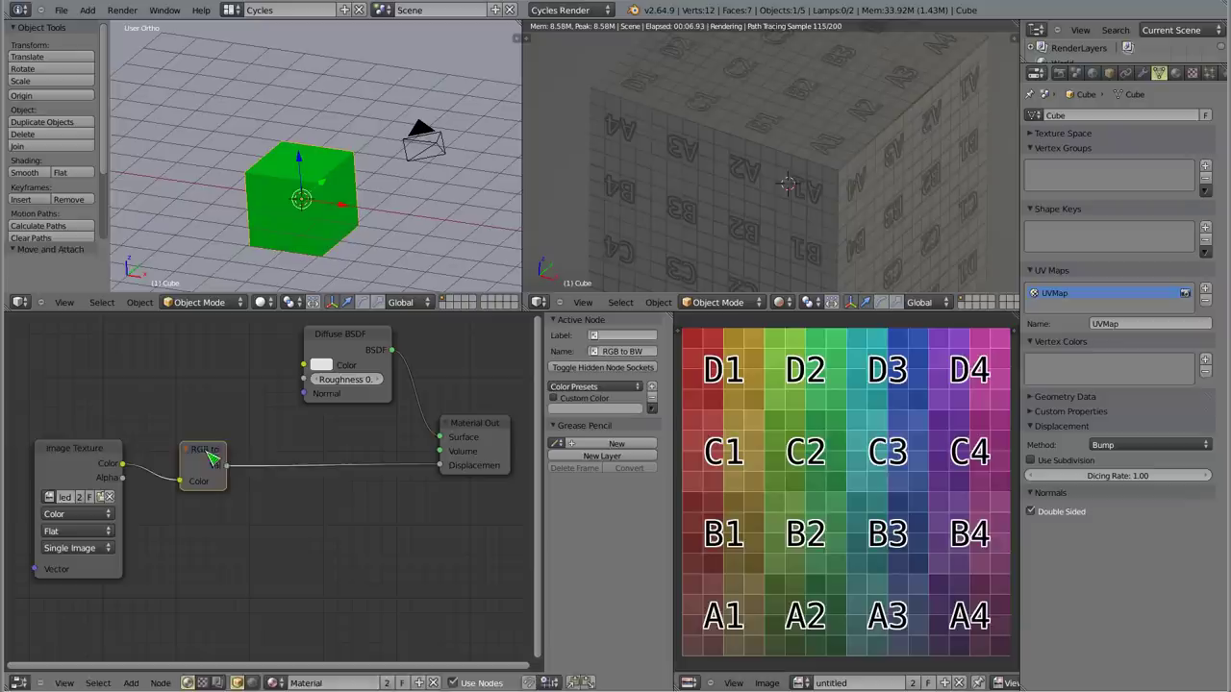
drag(204, 471, 176, 468)
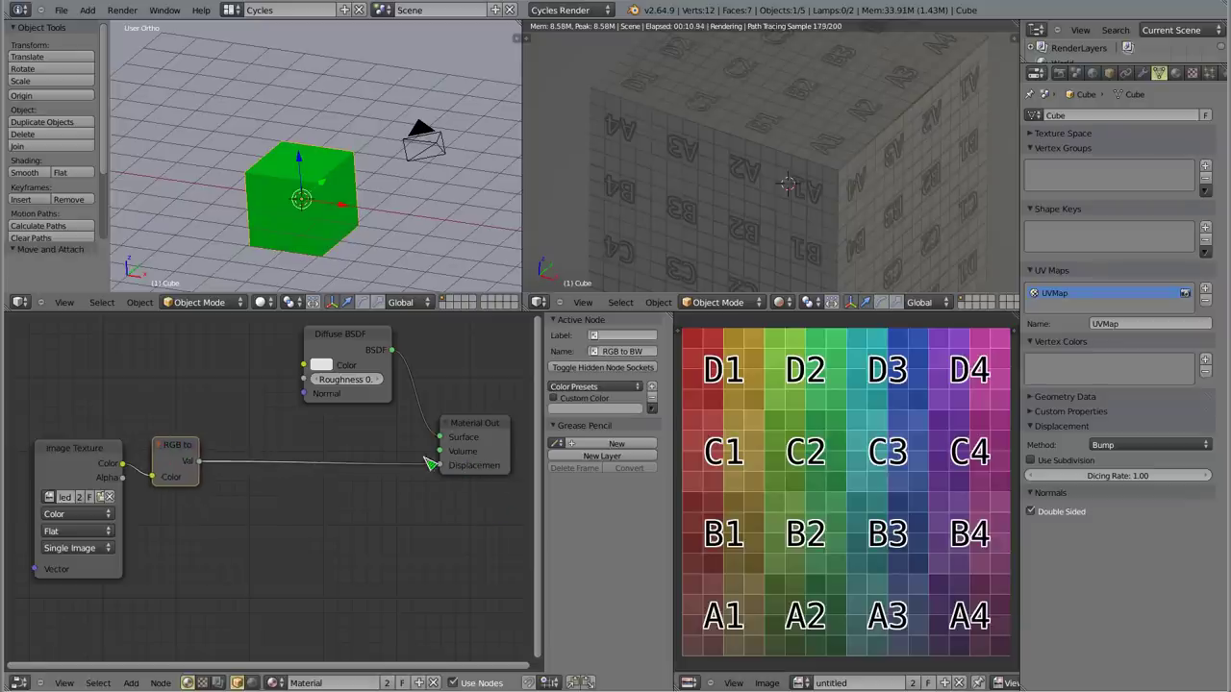
key(shift+a)
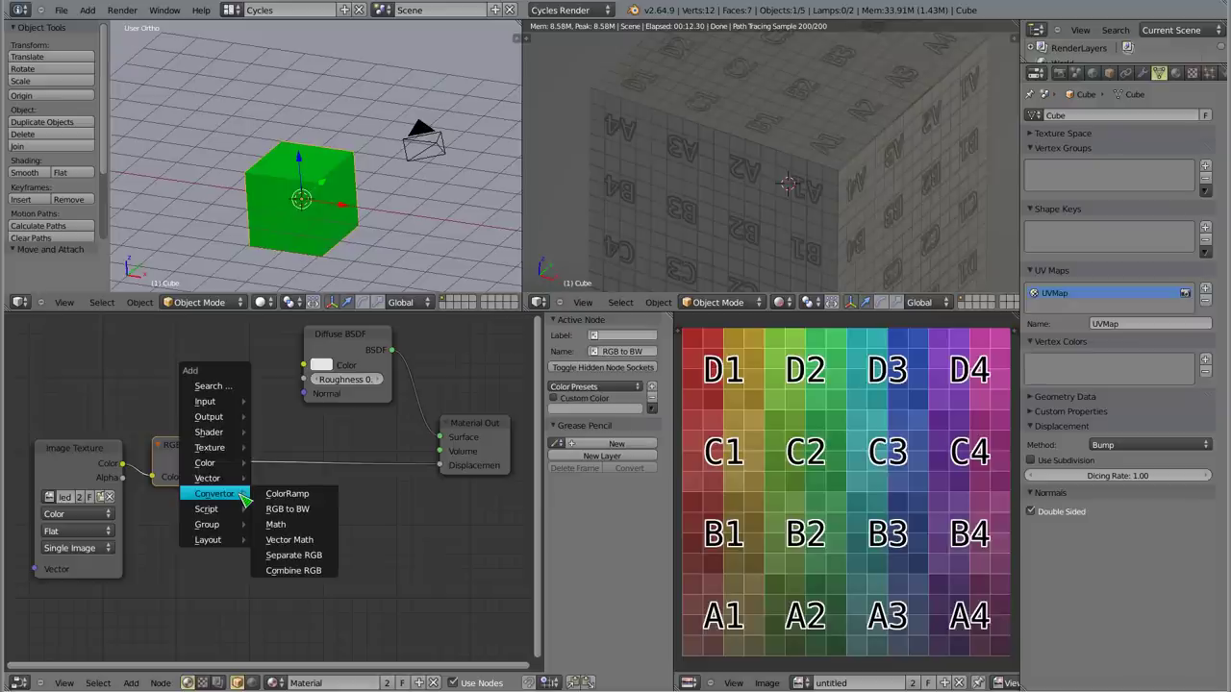
Step: Add a Math node set to Multiply with its second value at 1.0
click(278, 524)
click(338, 502)
drag(339, 502, 319, 496)
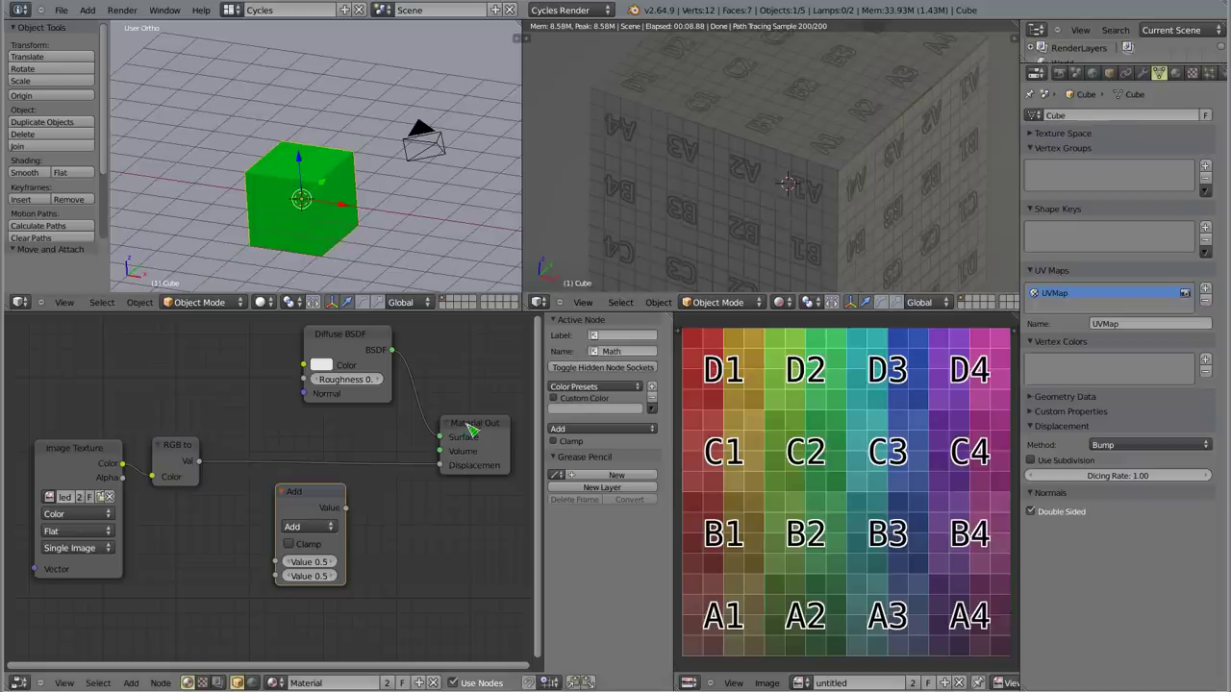
click(306, 528)
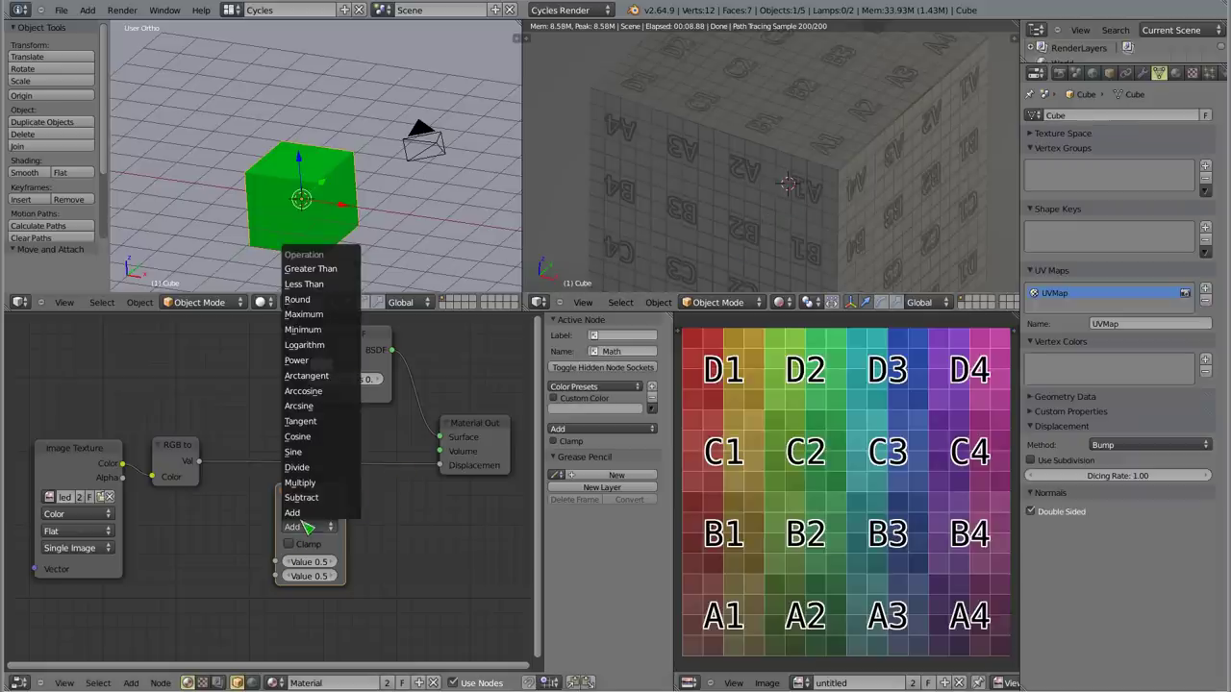
click(322, 483)
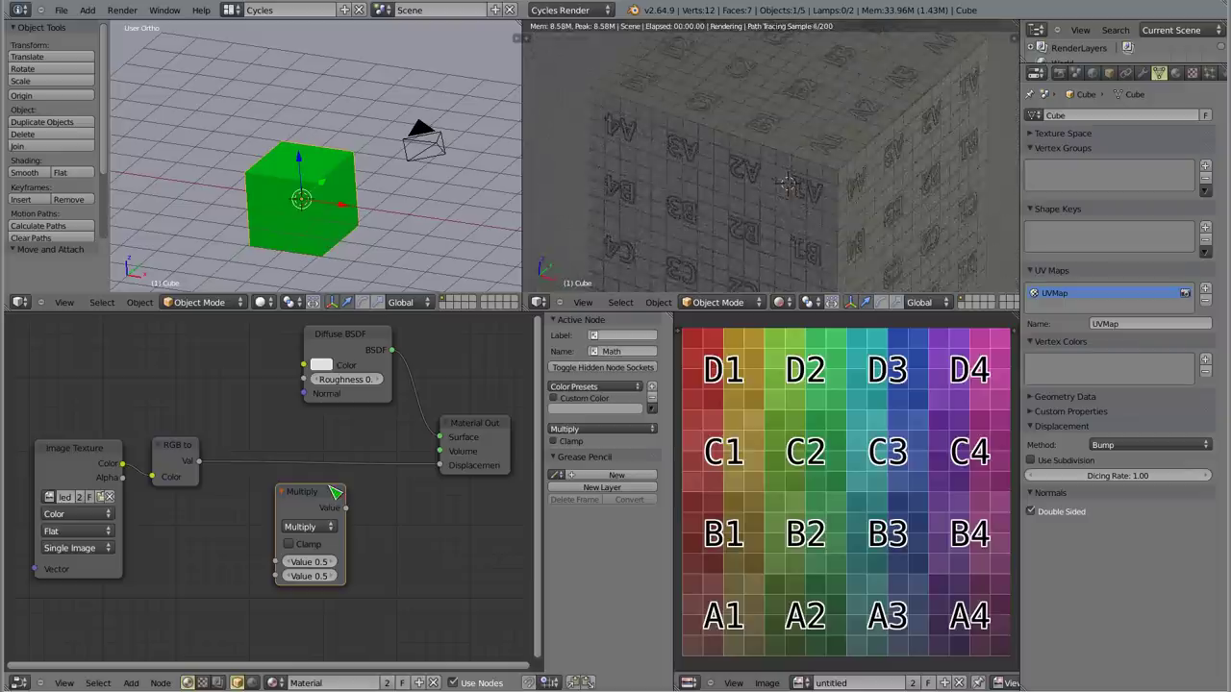
click(317, 562)
text(1)
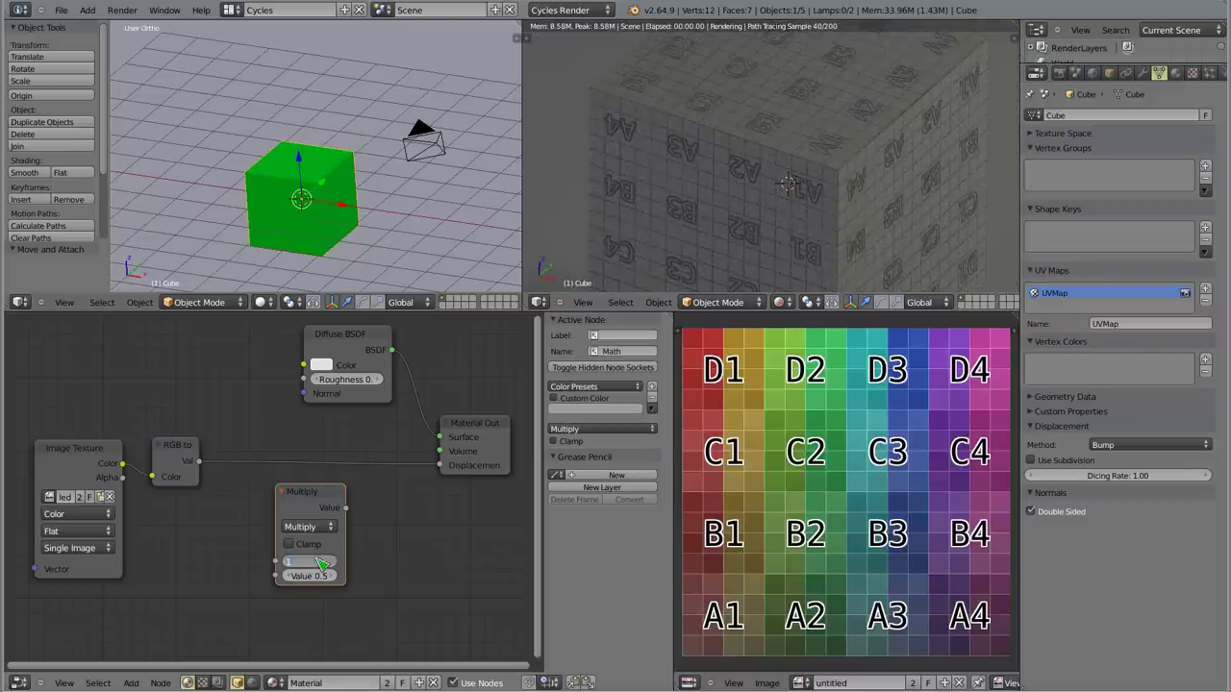
click(313, 576)
text(1)
key(Return)
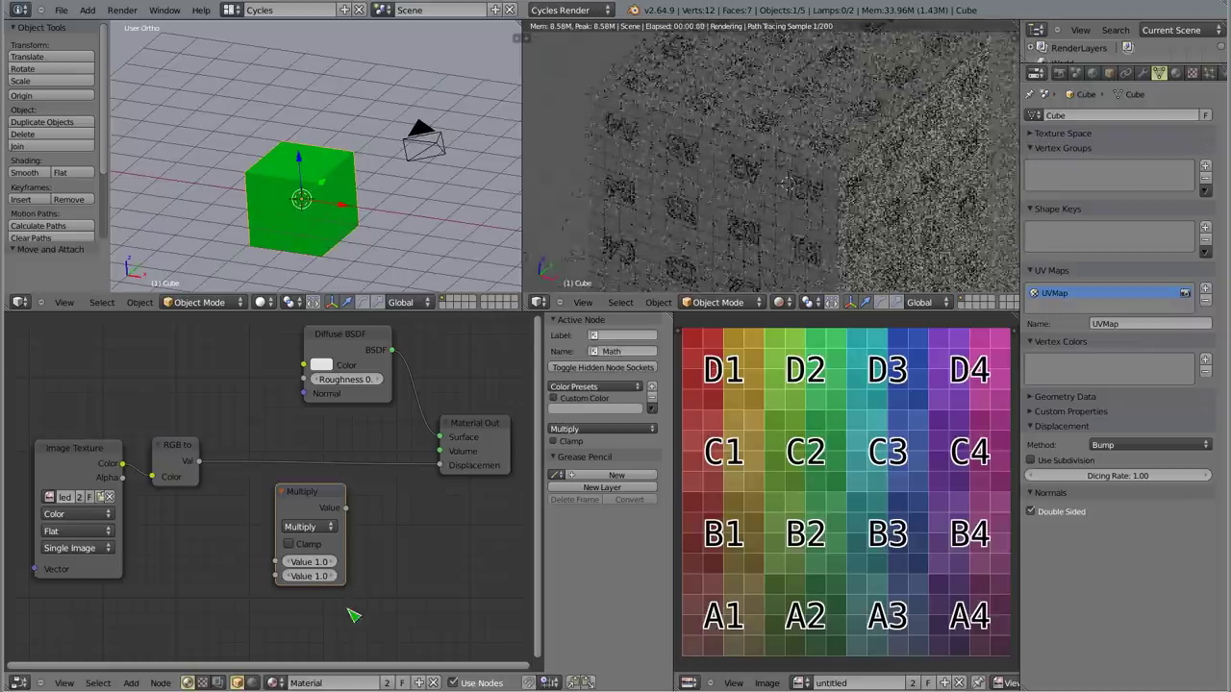
Step: Wire RGB to BW Val into the Multiply node and its output into Displacement
drag(198, 460, 284, 565)
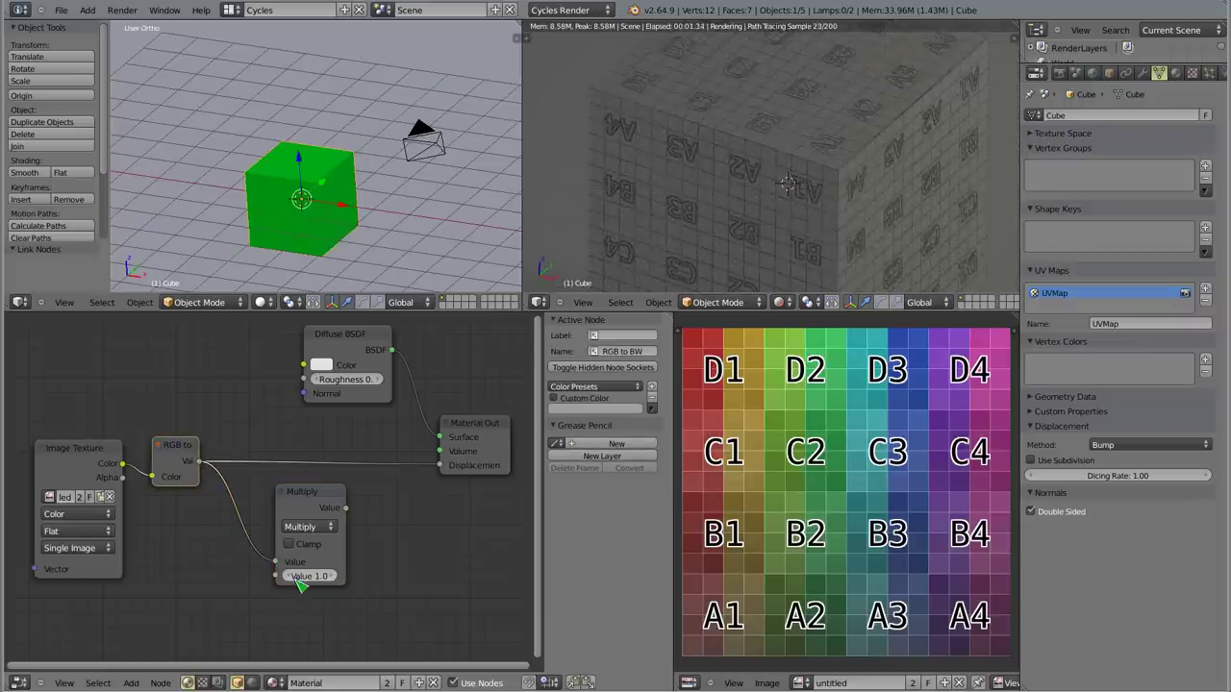
drag(315, 496, 311, 493)
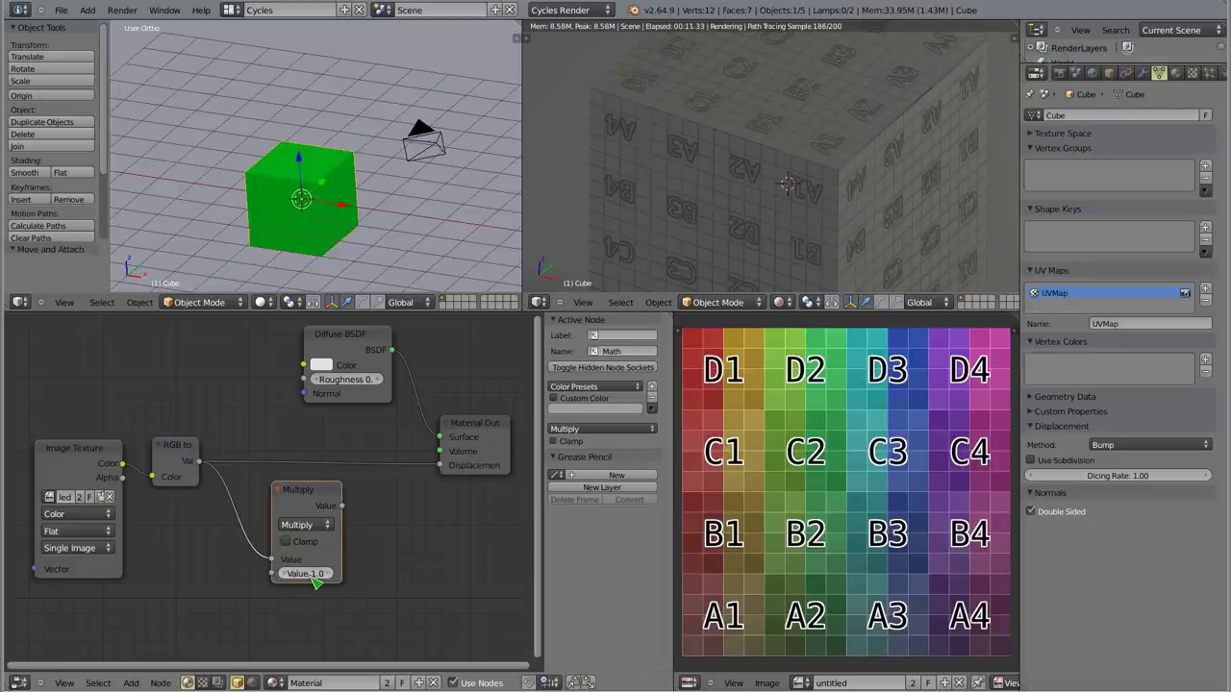
drag(342, 506, 440, 467)
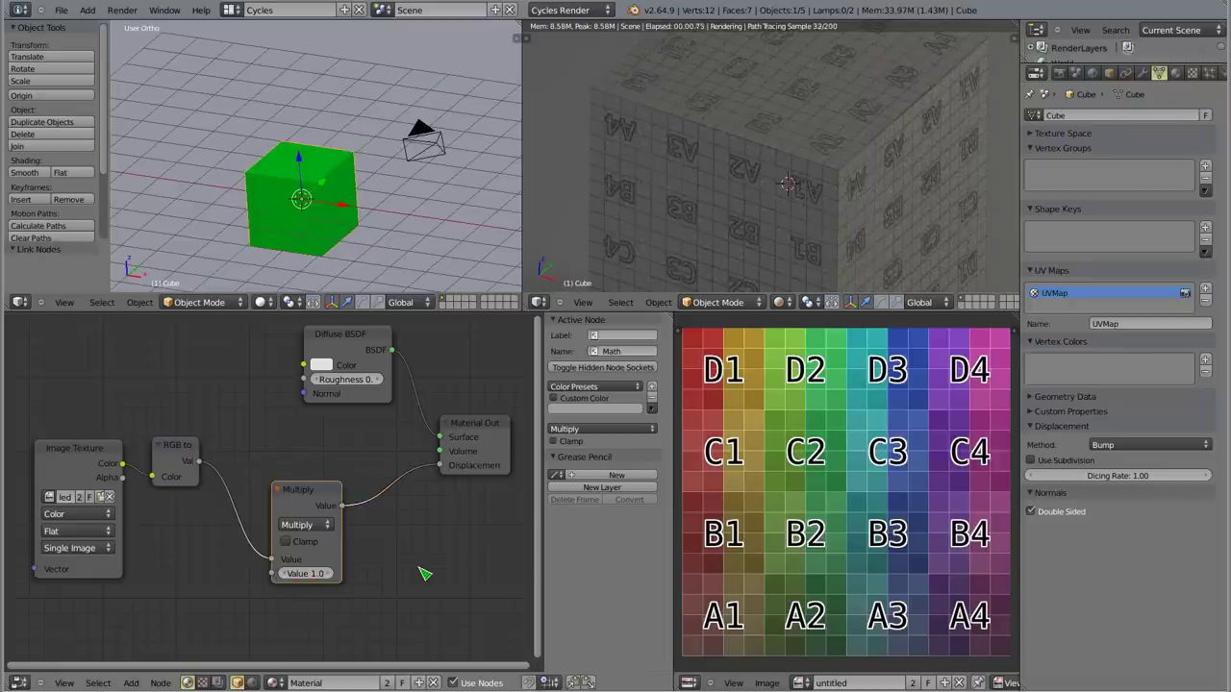
Step: Set the Multiply node's value to 0.100 after trying 2.000
drag(325, 501, 313, 458)
scroll(323, 507, up, 1)
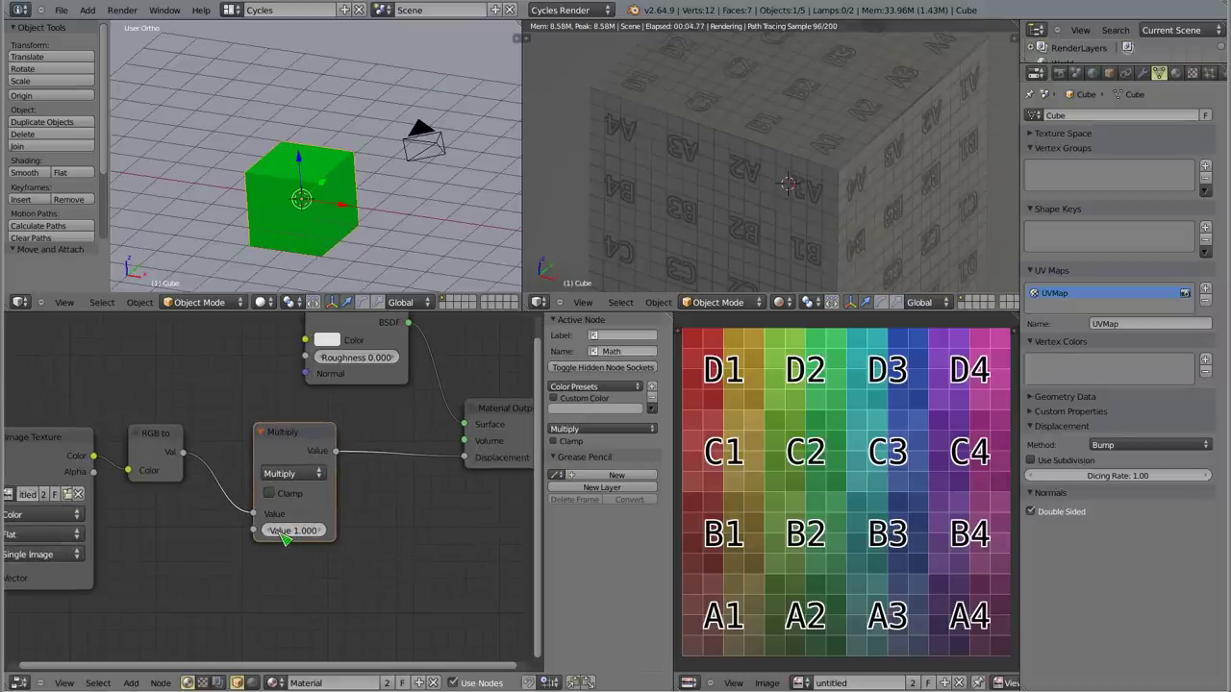
click(308, 530)
text(2)
key(Return)
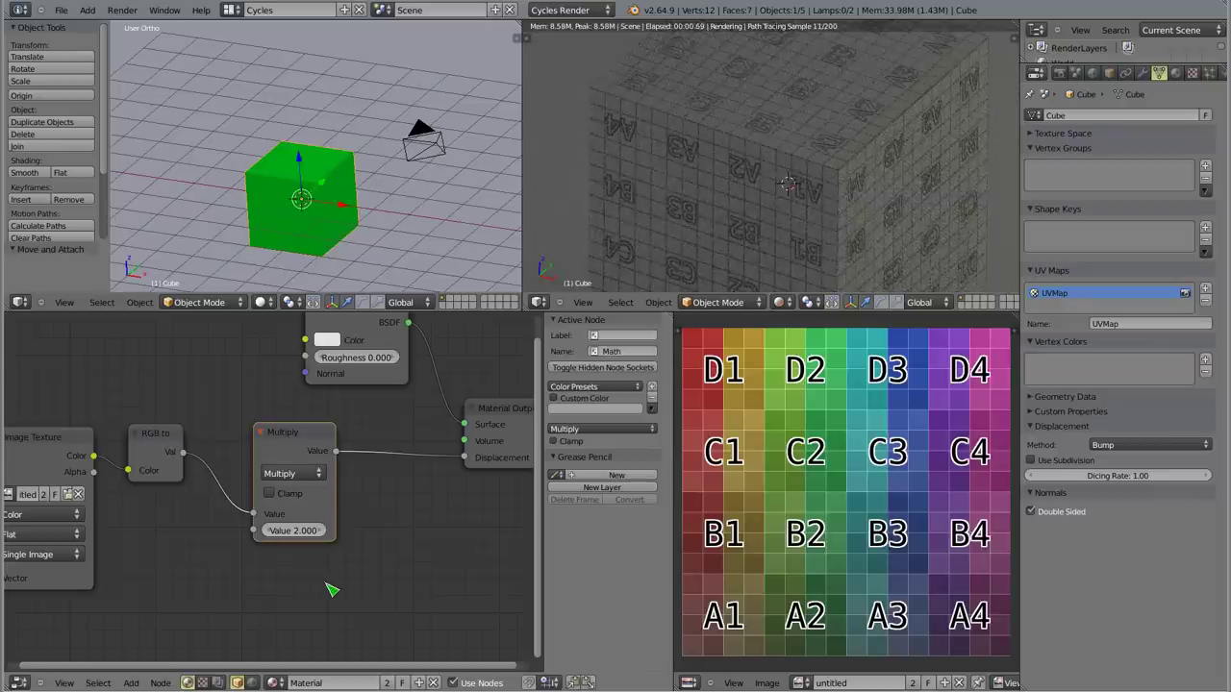
click(294, 534)
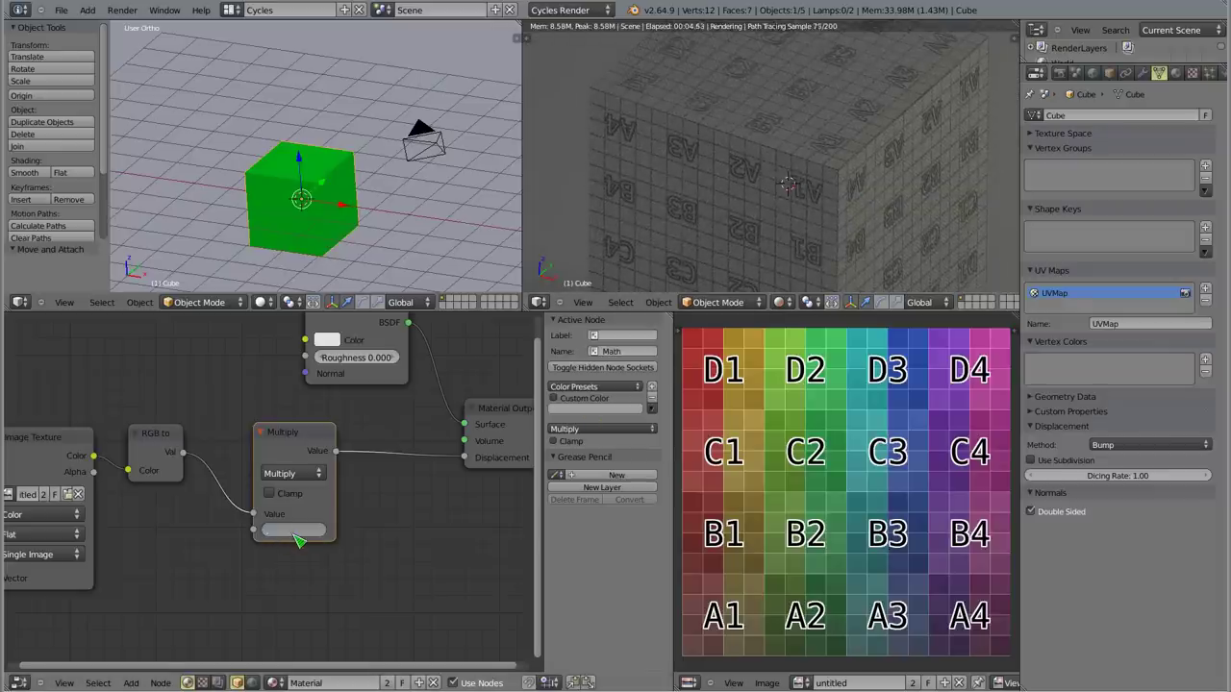
text(1)
key(Return)
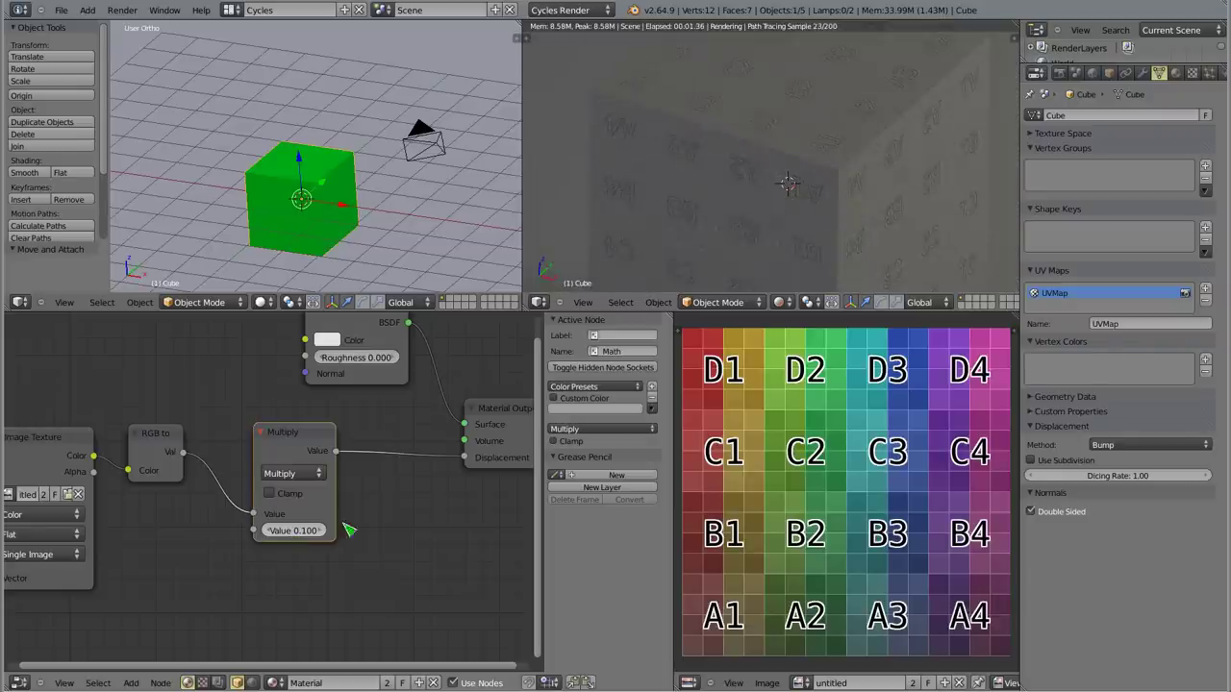
Step: Arrange the Multiply, Material Output, RGB to BW and Image Texture nodes neatly in view
scroll(842, 205, up, 4)
scroll(708, 127, up, 2)
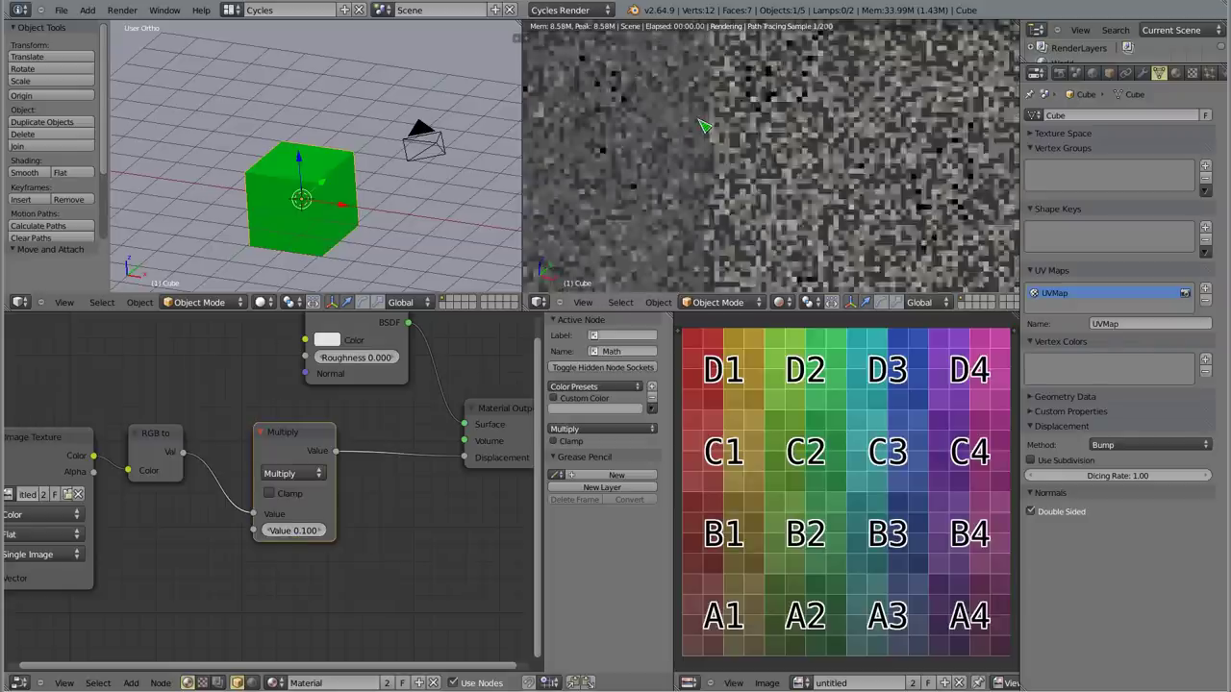
middle_drag(660, 123, 859, 108)
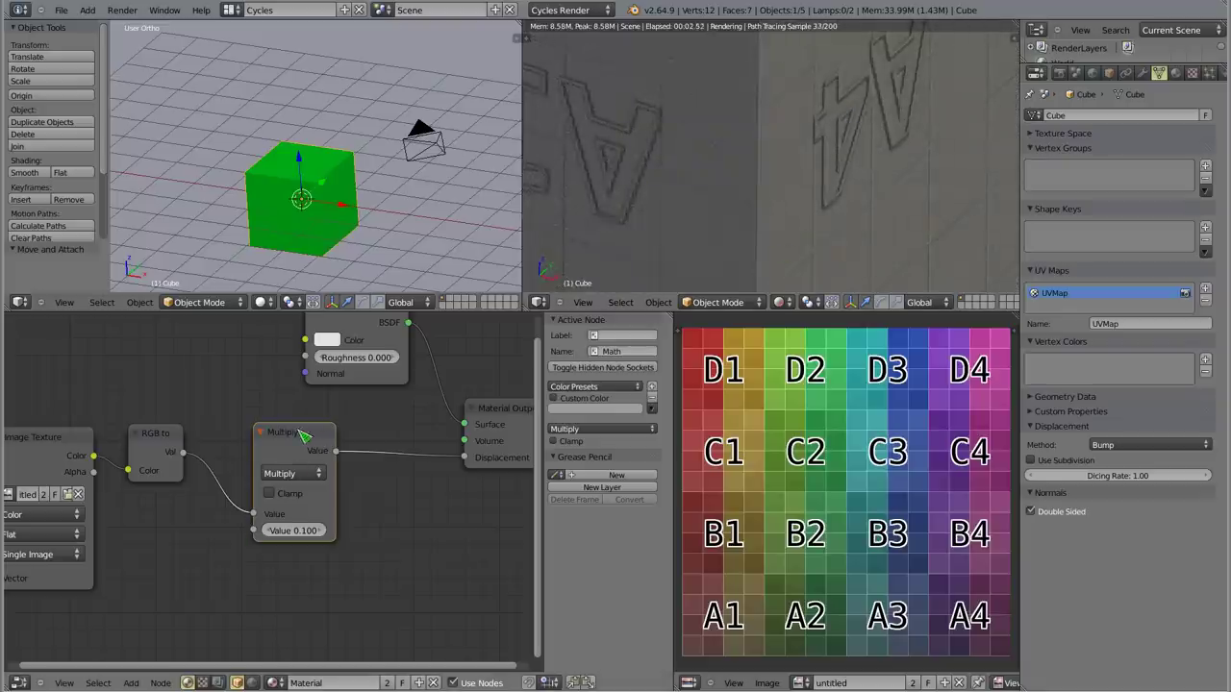
drag(300, 432, 377, 448)
drag(500, 414, 476, 382)
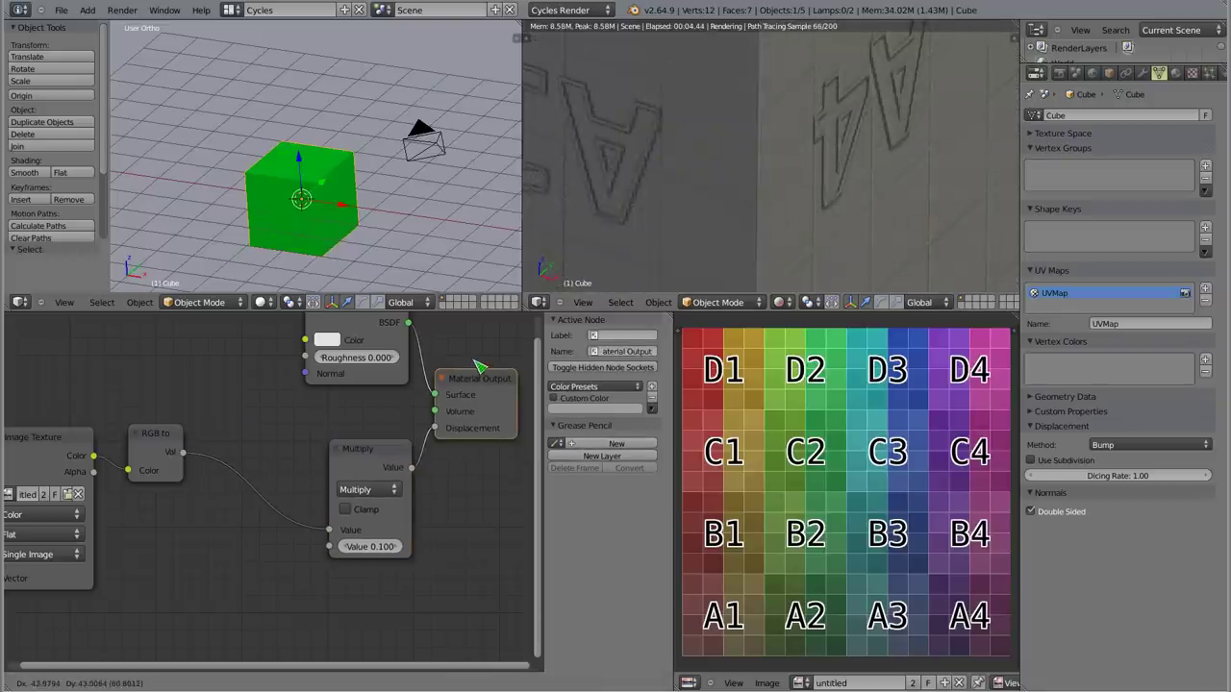
mouse_move(317, 413)
middle_down()
mouse_move(293, 434)
mouse_move(296, 467)
middle_up()
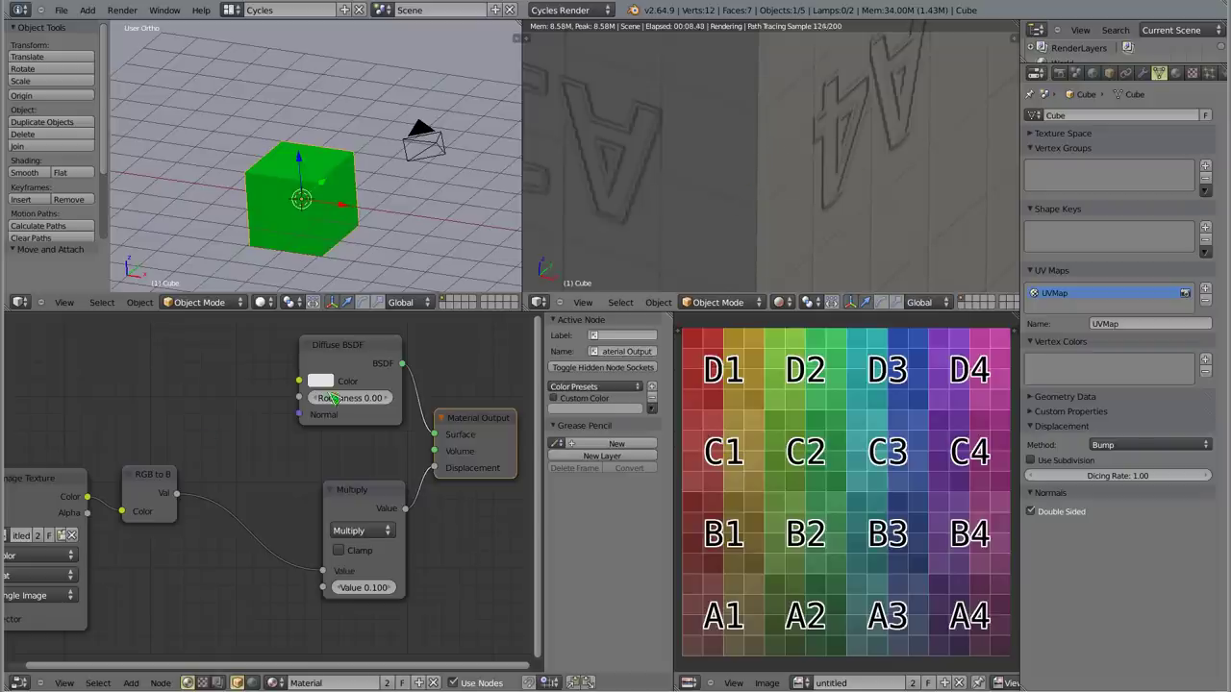
drag(161, 479, 237, 472)
drag(77, 484, 151, 468)
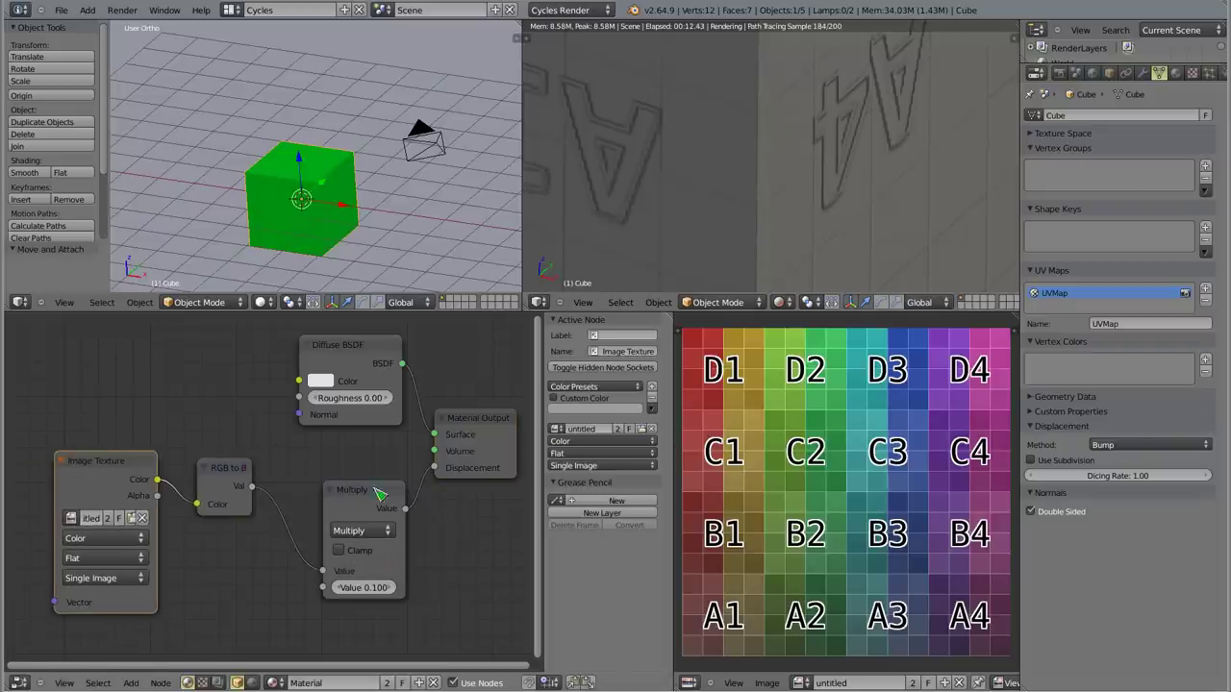
drag(229, 481, 235, 502)
Step: Feed Image Texture Color into Diffuse BSDF Color and set the Multiply value to 5
drag(157, 480, 300, 382)
scroll(805, 168, down, 4)
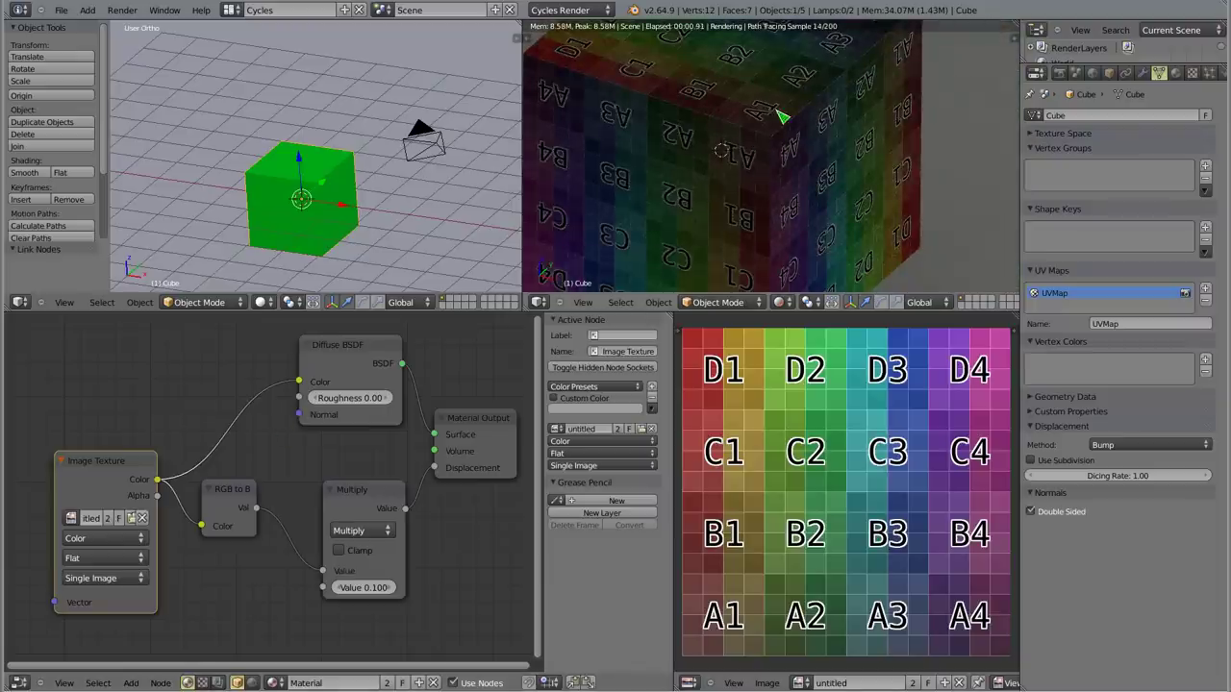
click(365, 591)
text(5)
key(Return)
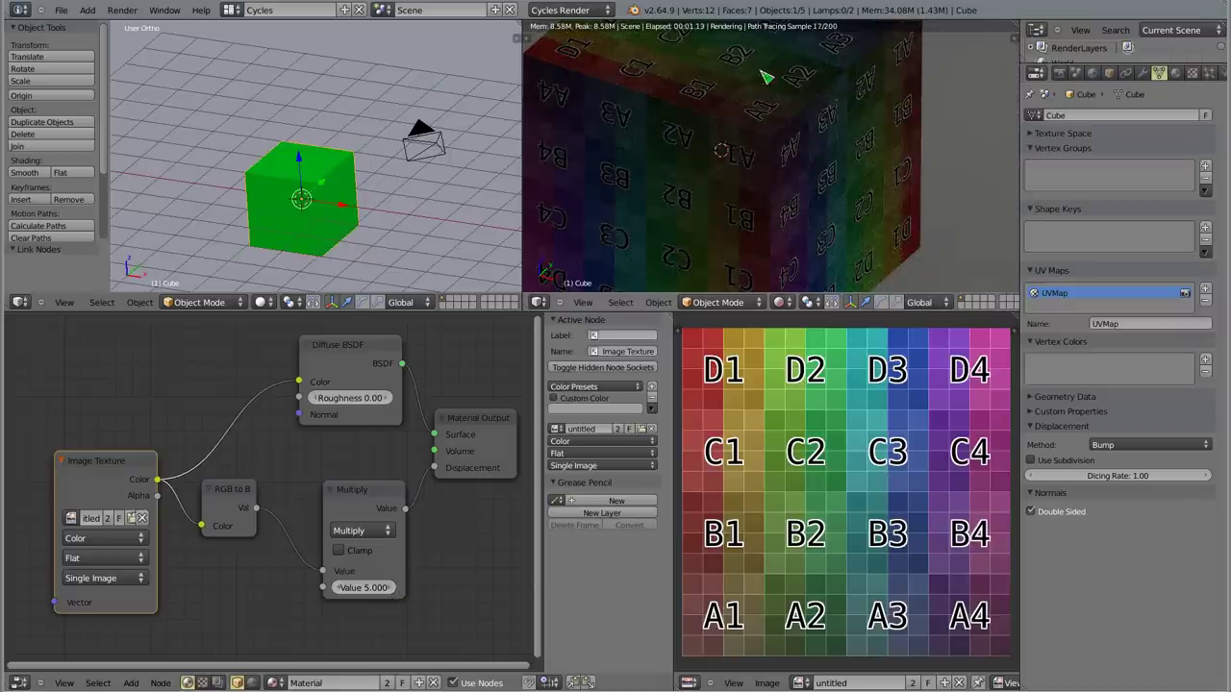
Step: Orbit the left view around the scene and select the lamp
scroll(846, 145, up, 2)
scroll(847, 144, up, 3)
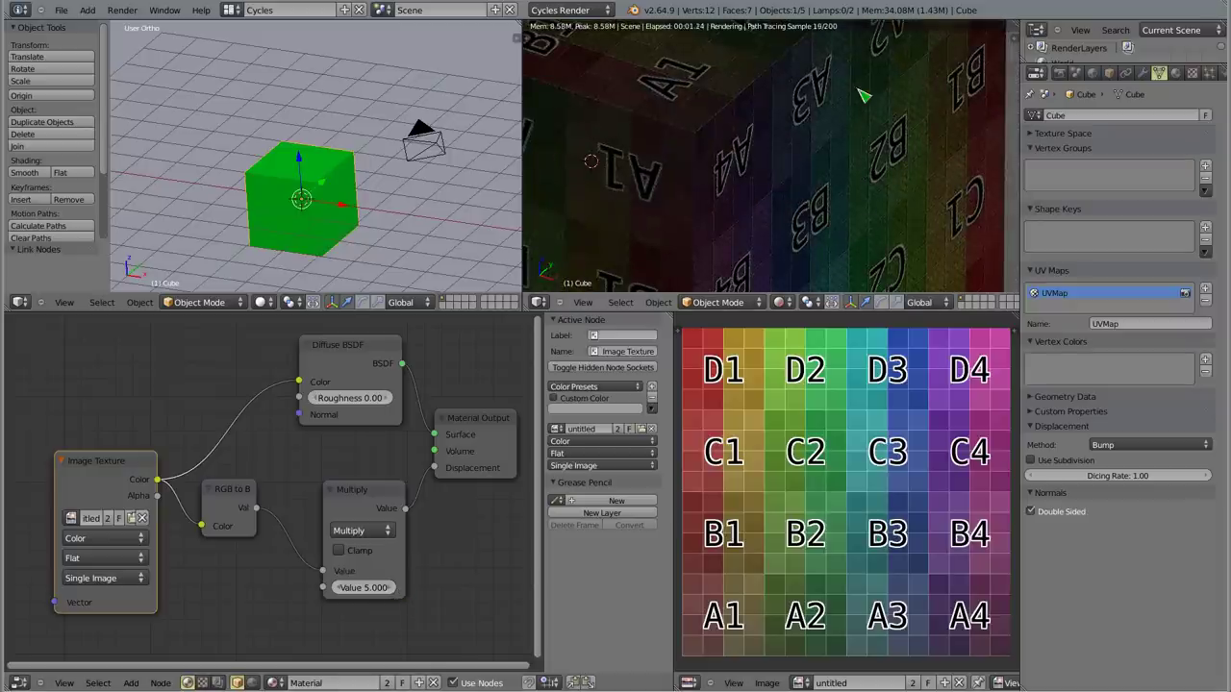
scroll(472, 168, down, 4)
scroll(473, 168, down, 2)
mouse_move(350, 141)
middle_down()
mouse_move(424, 121)
mouse_move(306, 181)
middle_up()
right_click(397, 131)
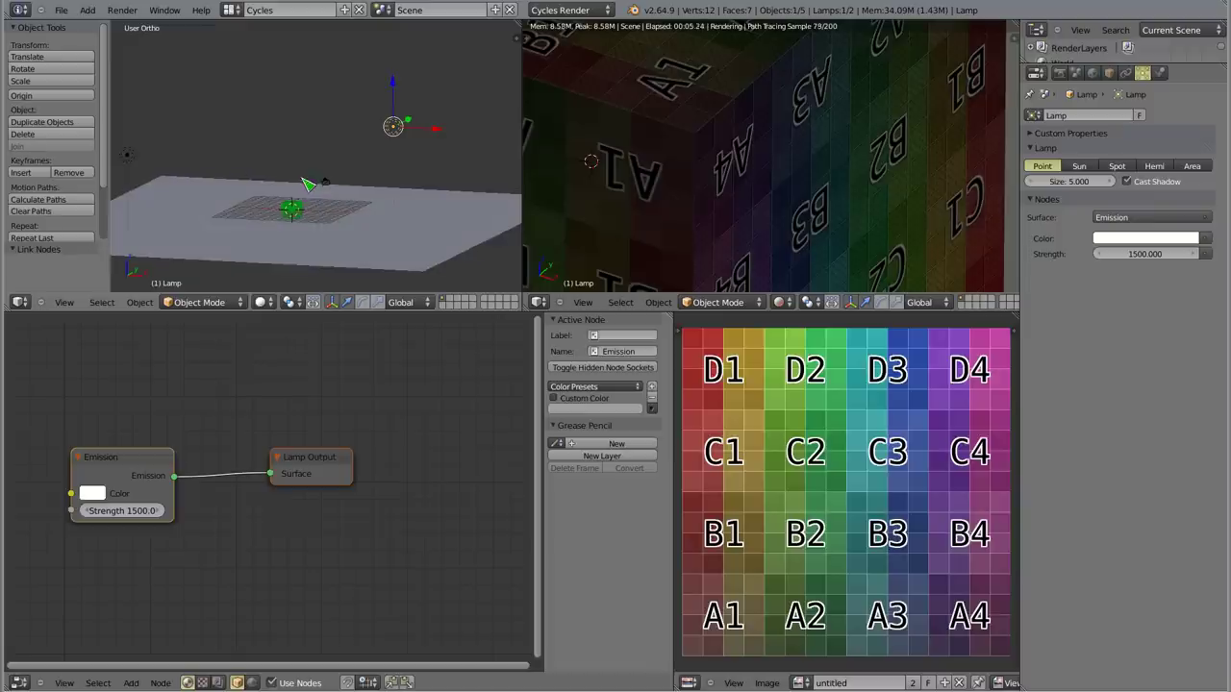
Step: Move the lamp along the X axis and then the Z axis above the cube
key(g)
key(x)
click(311, 91)
key(g)
key(z)
click(310, 160)
middle_drag(310, 160, 328, 165)
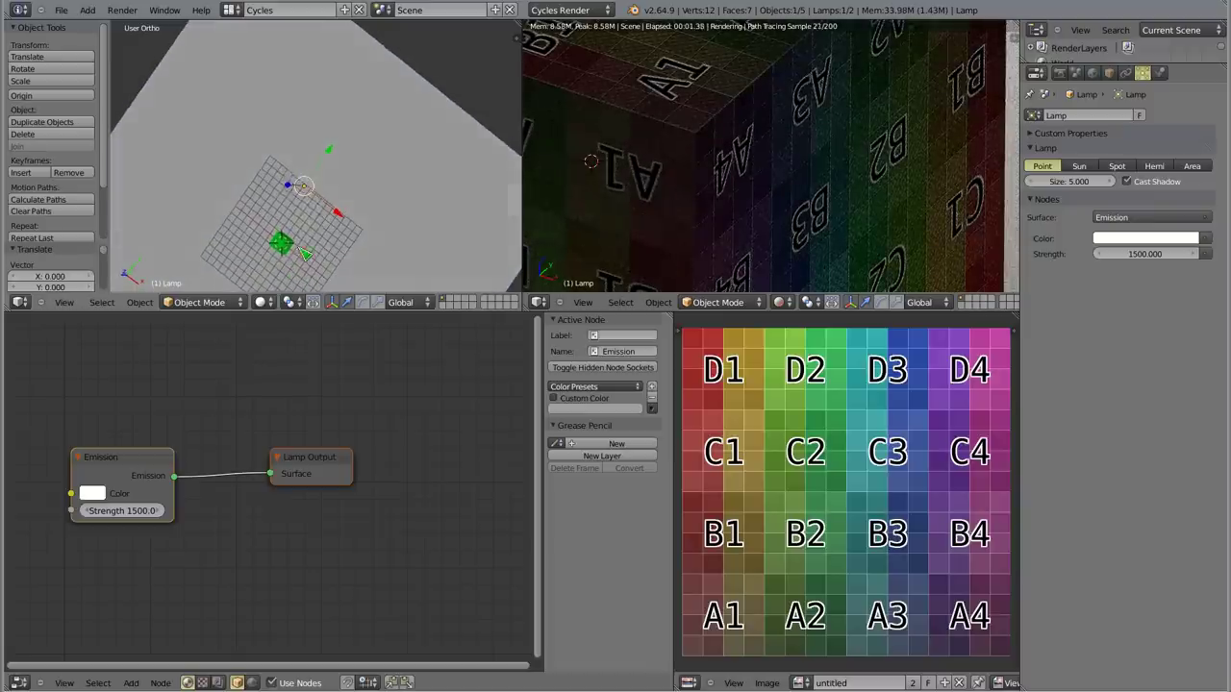
key(g)
key(z)
drag(306, 262, 364, 273)
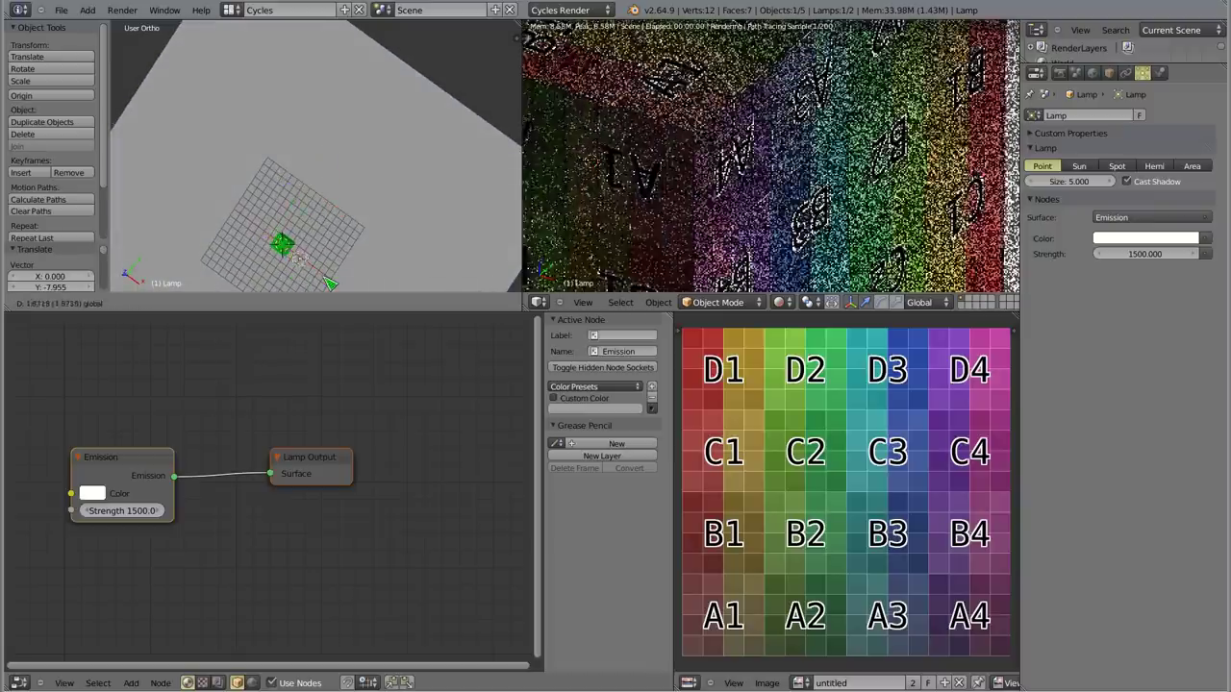
Step: Check the scene from top and oblique views, then move the lamp left of the cube
key(KP_7)
mouse_move(395, 190)
middle_down()
mouse_move(335, 277)
mouse_move(418, 173)
mouse_move(854, 164)
mouse_move(726, 171)
mouse_move(755, 227)
middle_up()
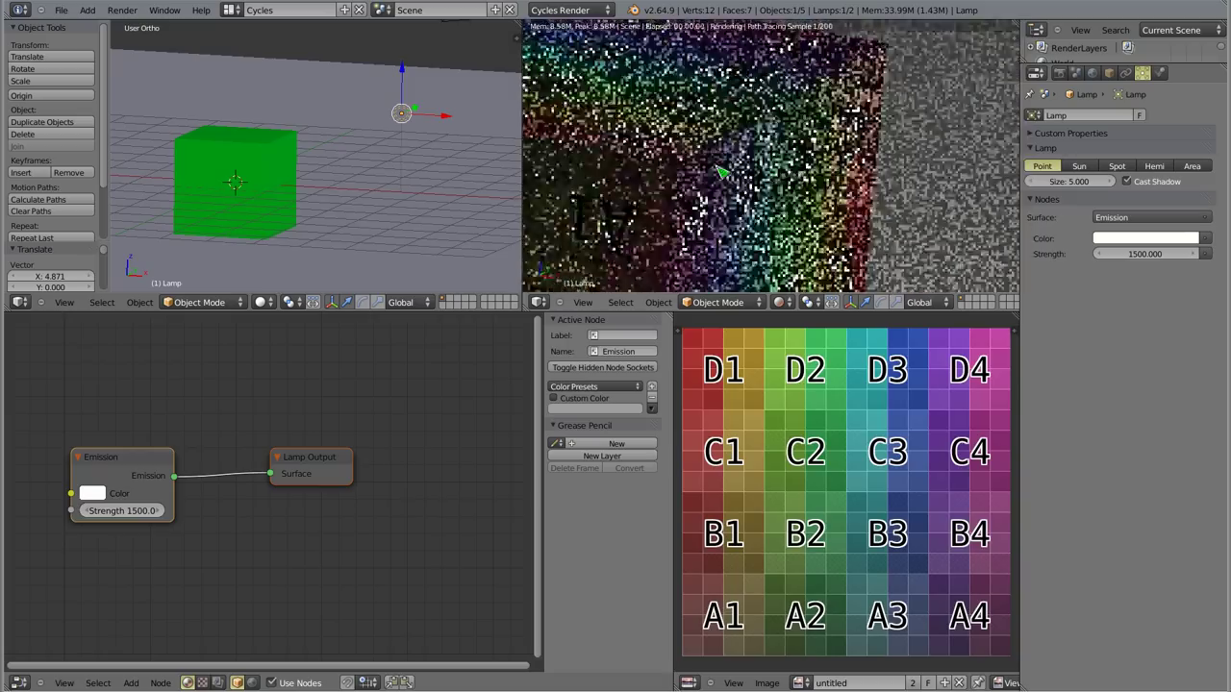
mouse_move(747, 211)
middle_down()
mouse_move(746, 181)
mouse_move(712, 209)
middle_up()
scroll(748, 183, down, 3)
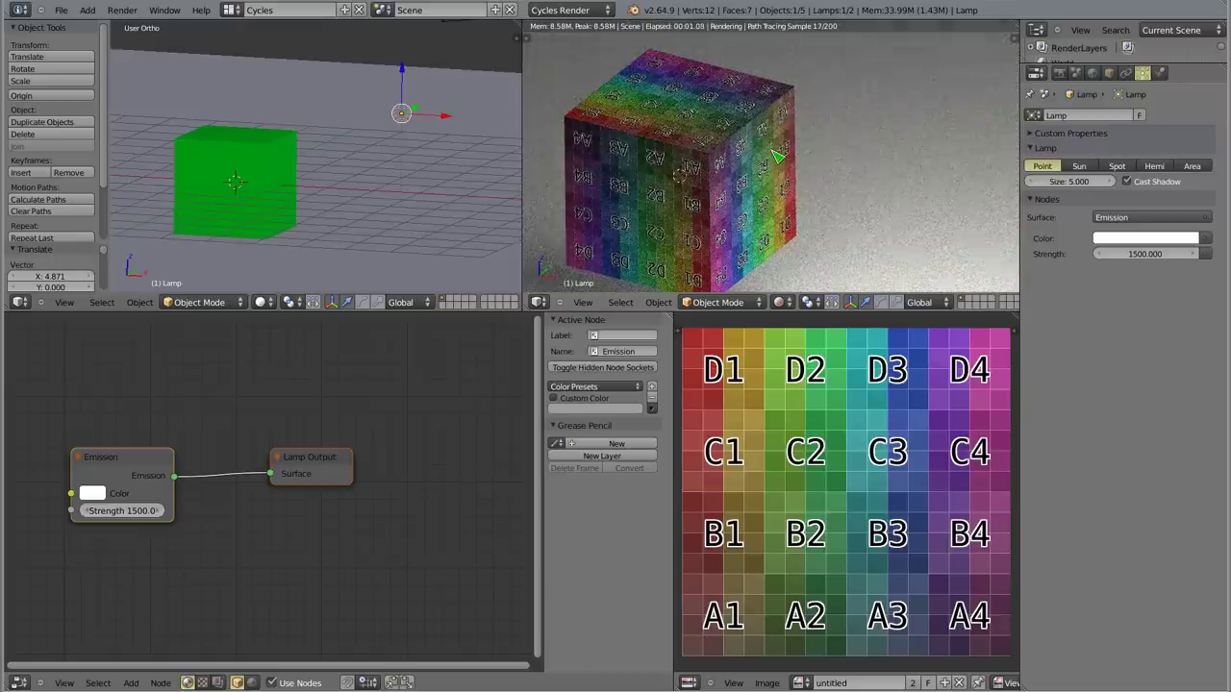
mouse_move(416, 116)
mouse_down()
mouse_move(281, 110)
mouse_move(321, 110)
mouse_up()
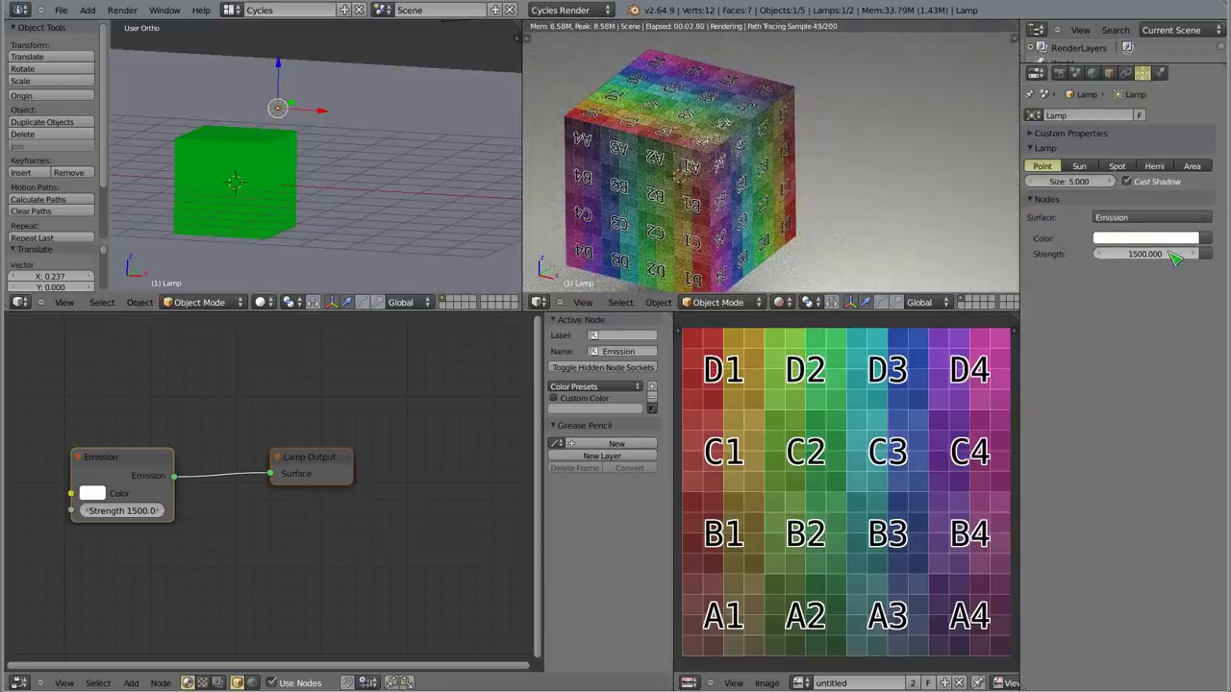
click(1079, 182)
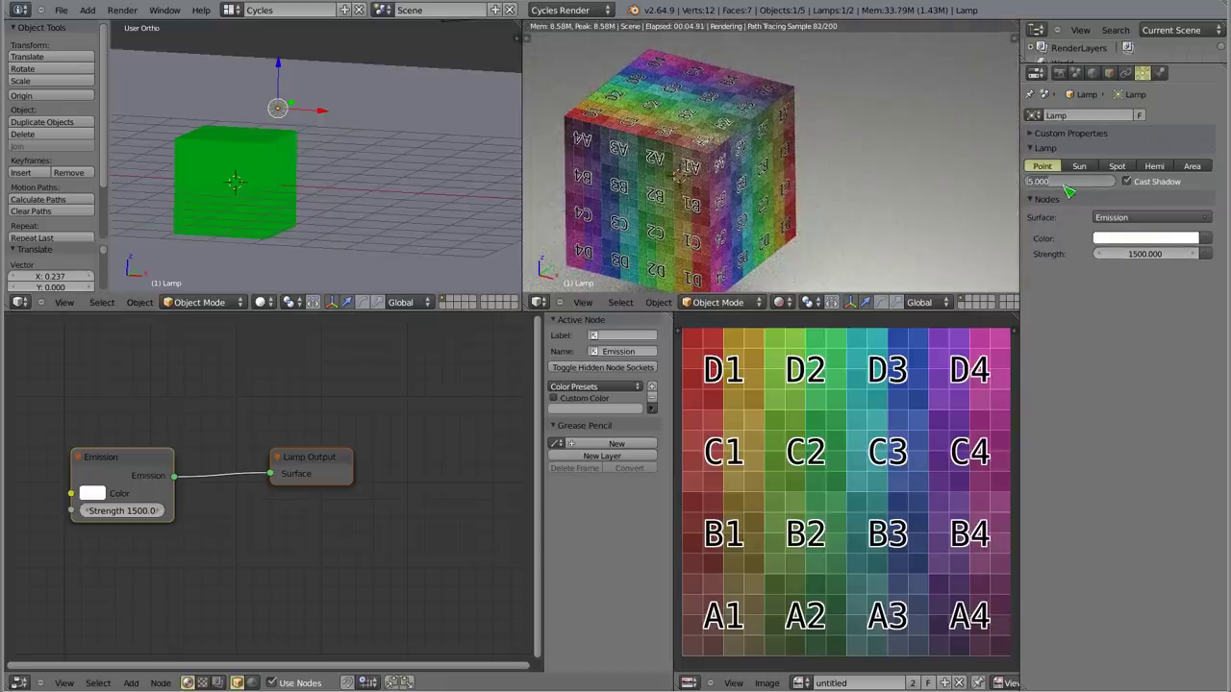
Step: Set the lamp size to 1 and orbit the render to see the cube's top and sides
text(1)
key(Return)
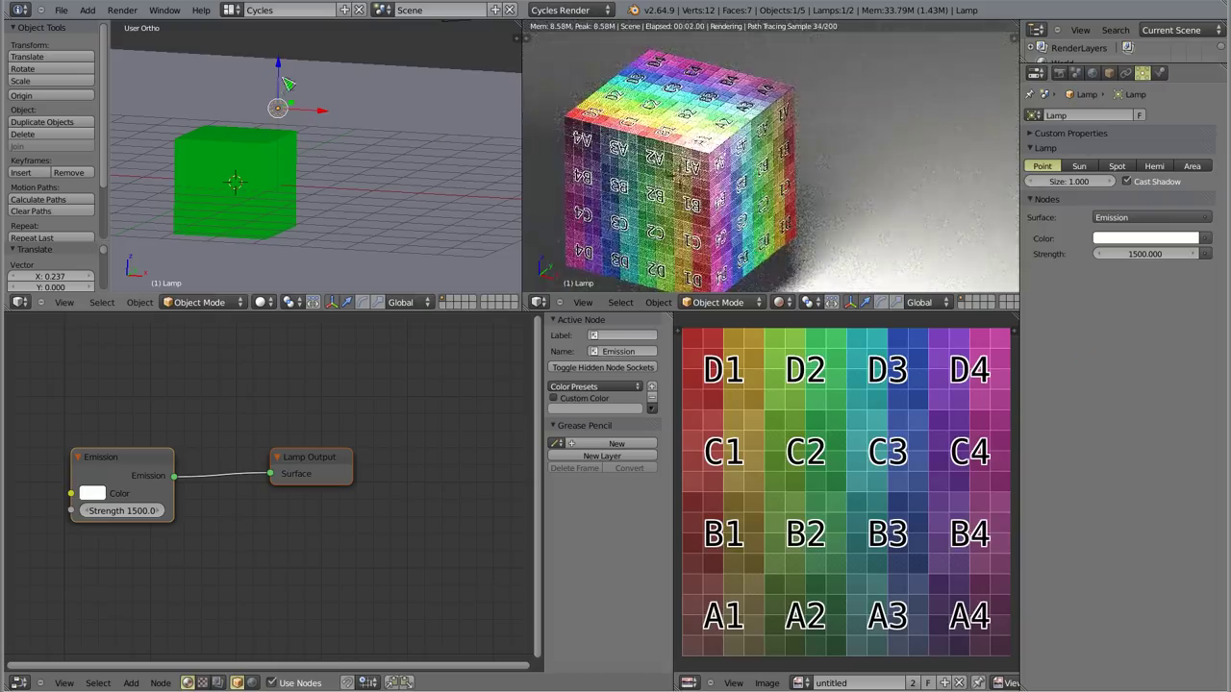
key(g)
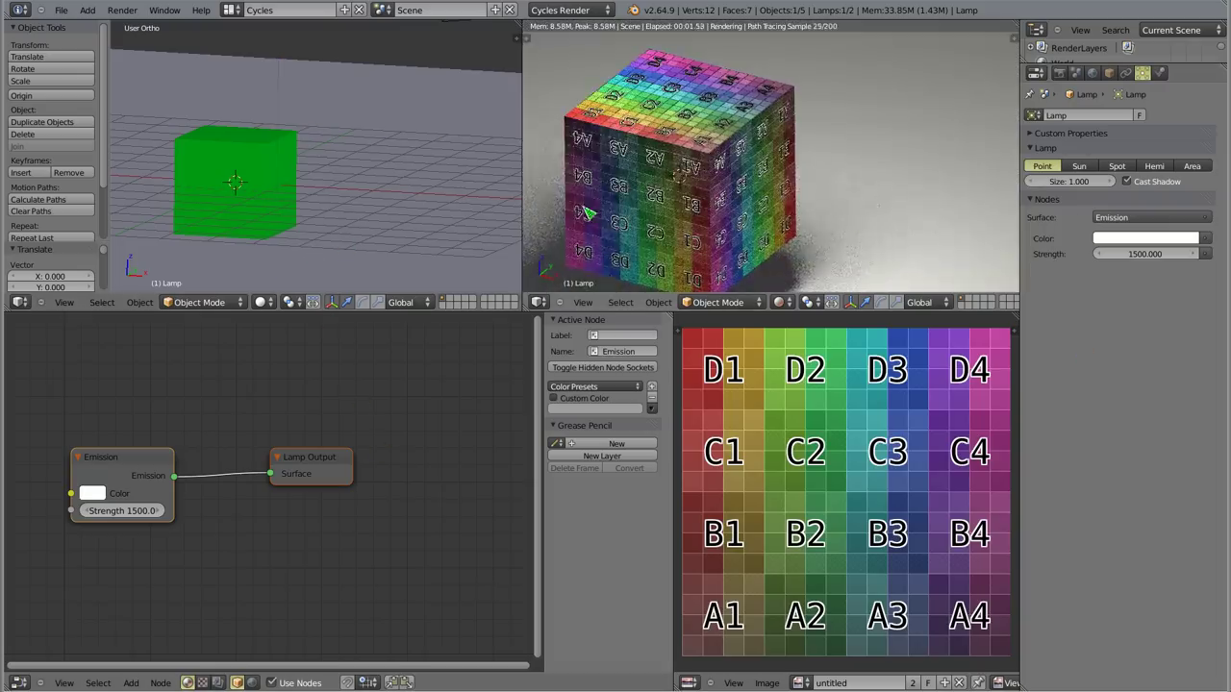
scroll(728, 206, up, 3)
scroll(728, 206, up, 2)
scroll(728, 202, up, 2)
scroll(718, 244, up, 2)
scroll(717, 243, up, 2)
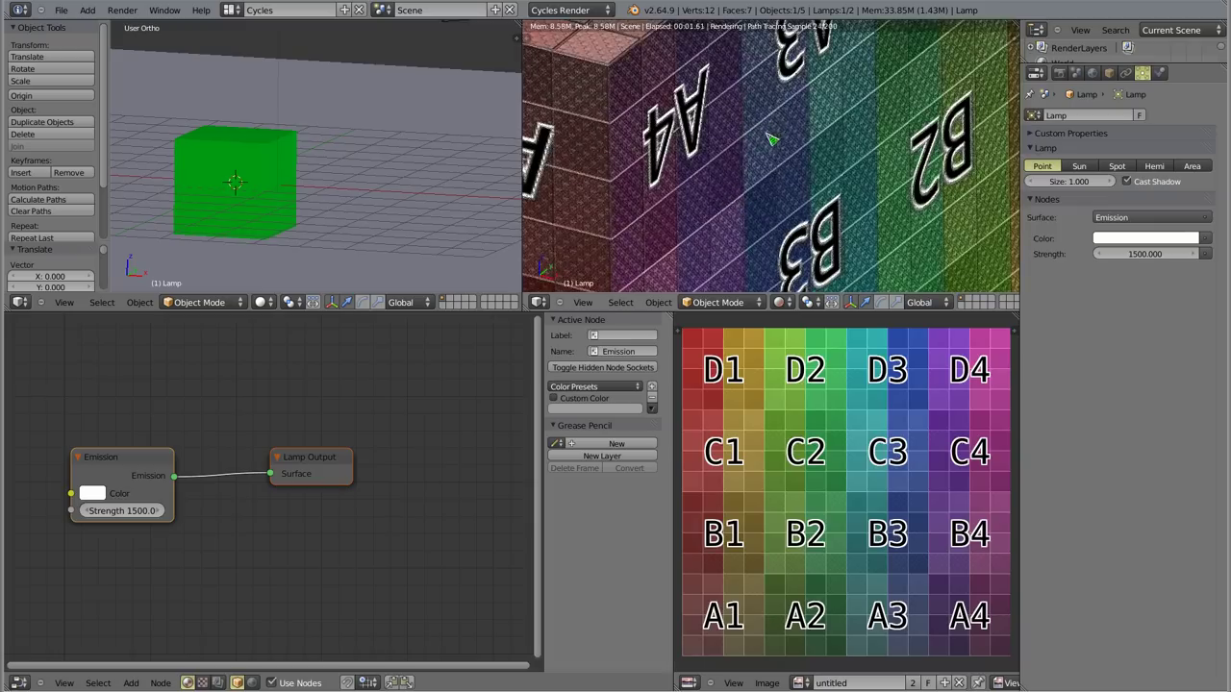
middle_drag(741, 161, 700, 137)
Step: Move the lamp to X 0.744, Y −0.07642
key(g)
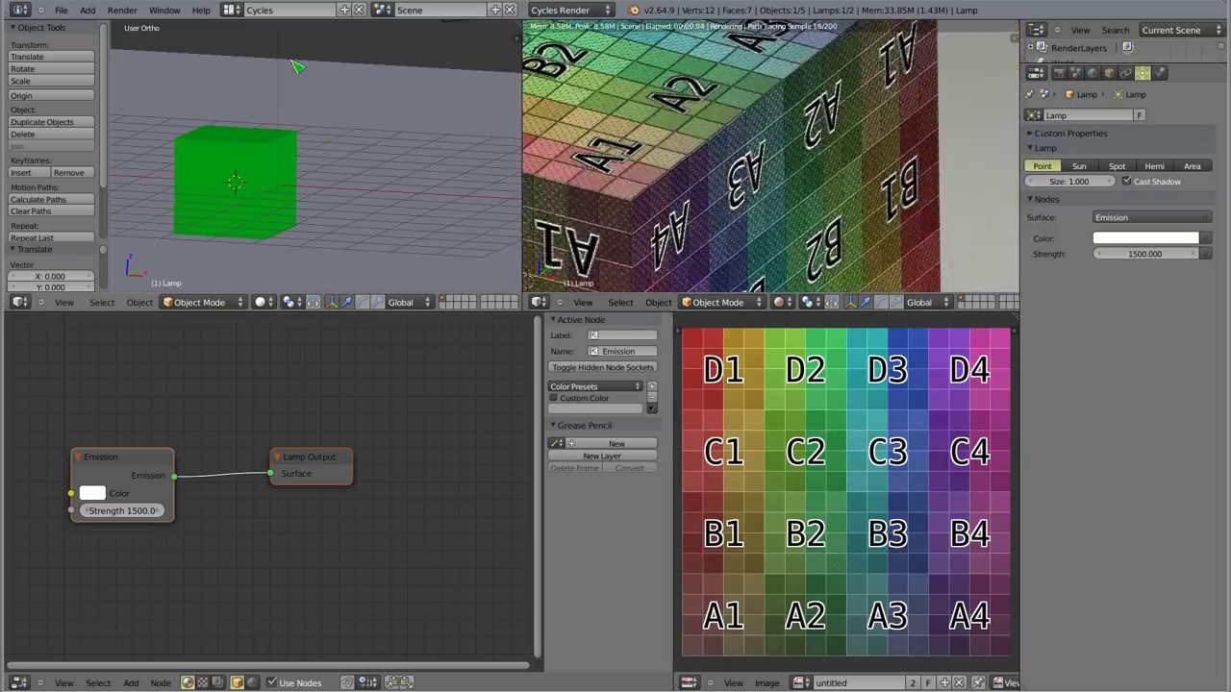
click(534, 243)
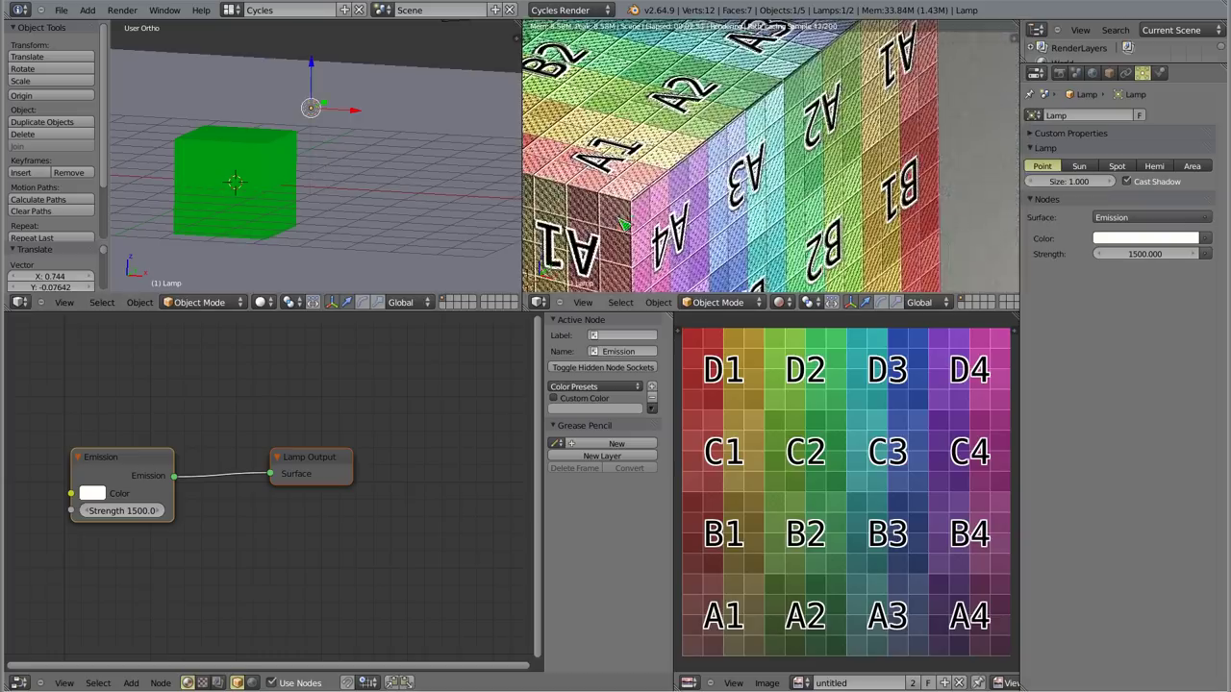
scroll(625, 223, up, 2)
scroll(626, 230, up, 3)
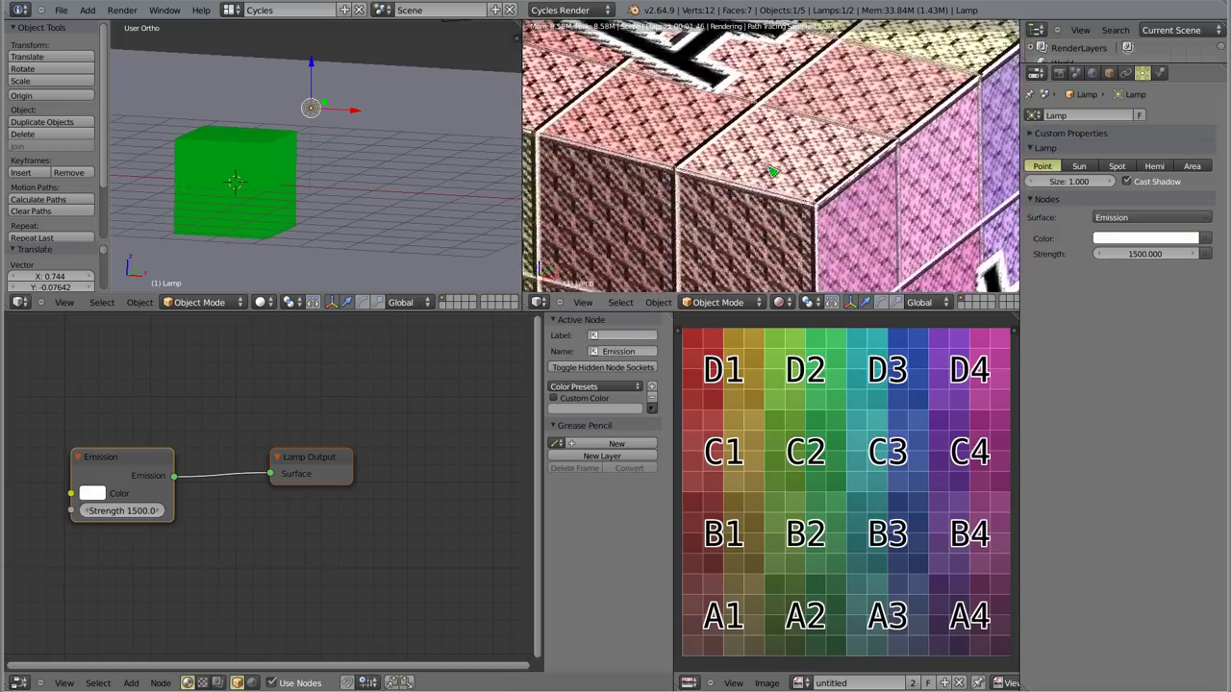
scroll(770, 168, down, 3)
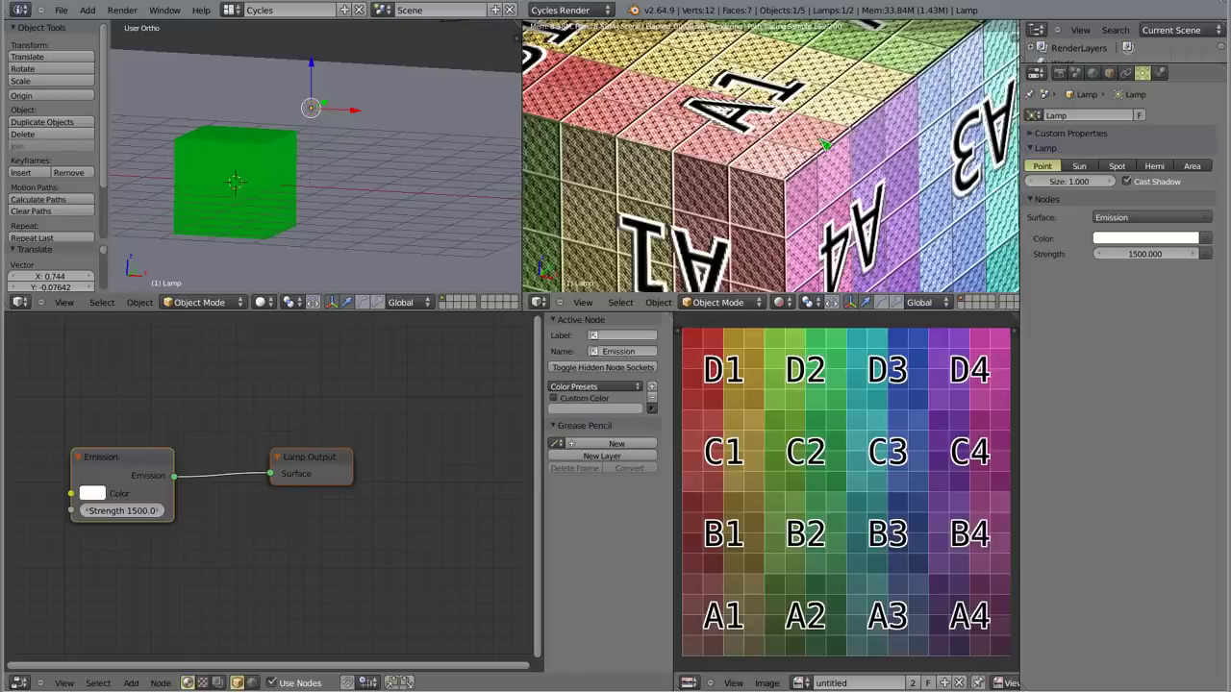
Step: Select the cube and set its Multiply value to -5 to invert the bump
right_click(748, 118)
click(365, 591)
text(-5)
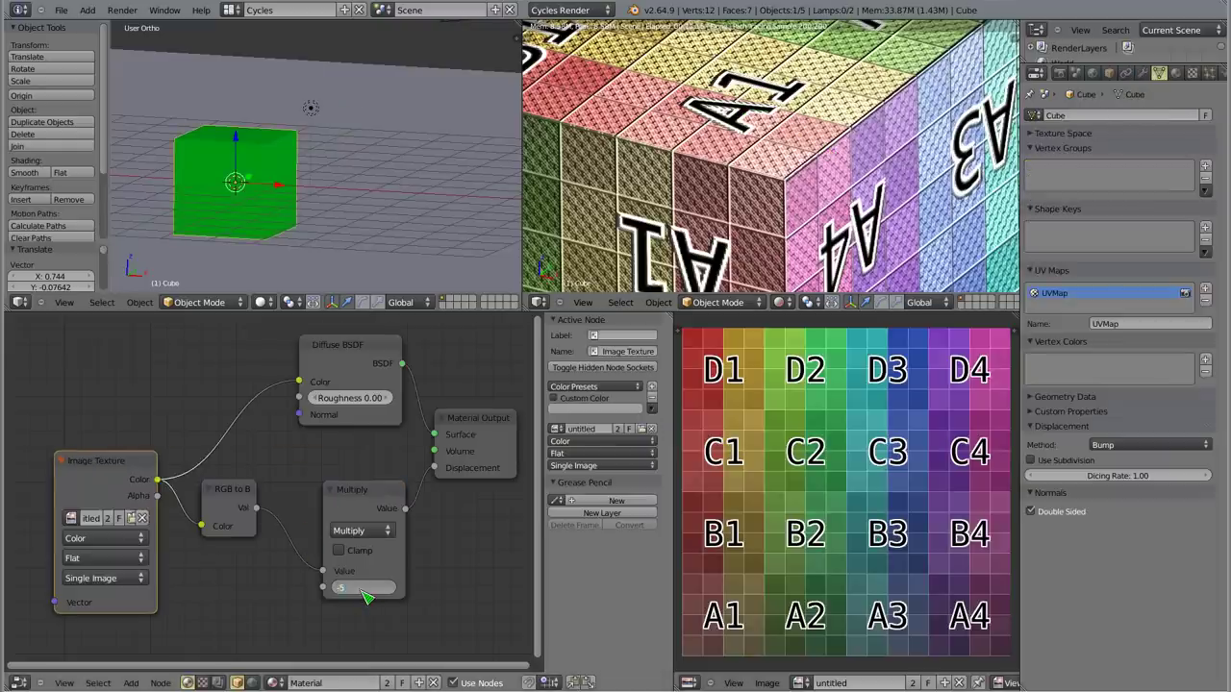
key(Return)
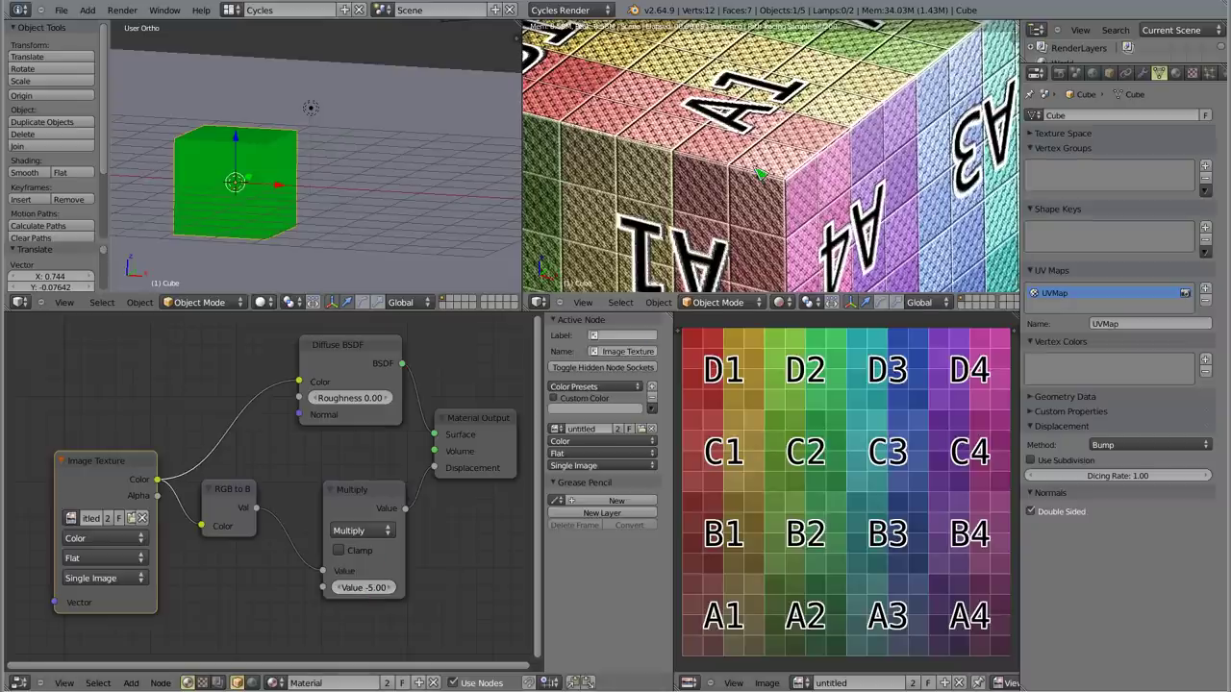
scroll(750, 168, down, 5)
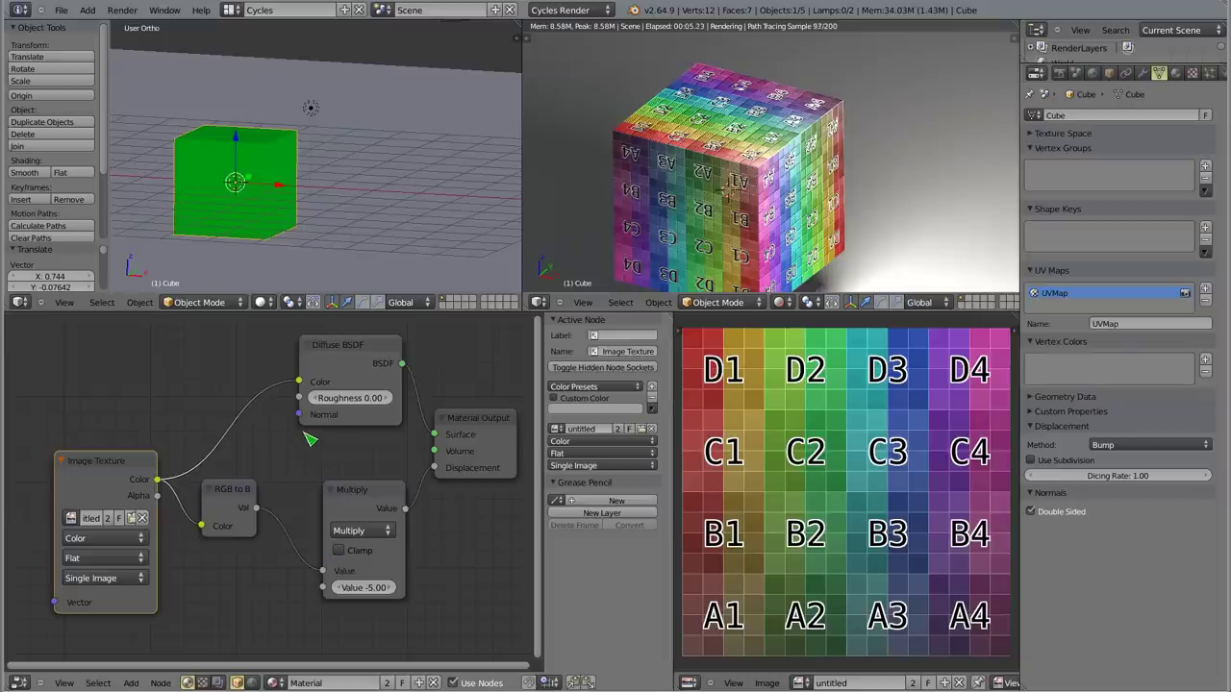
click(349, 374)
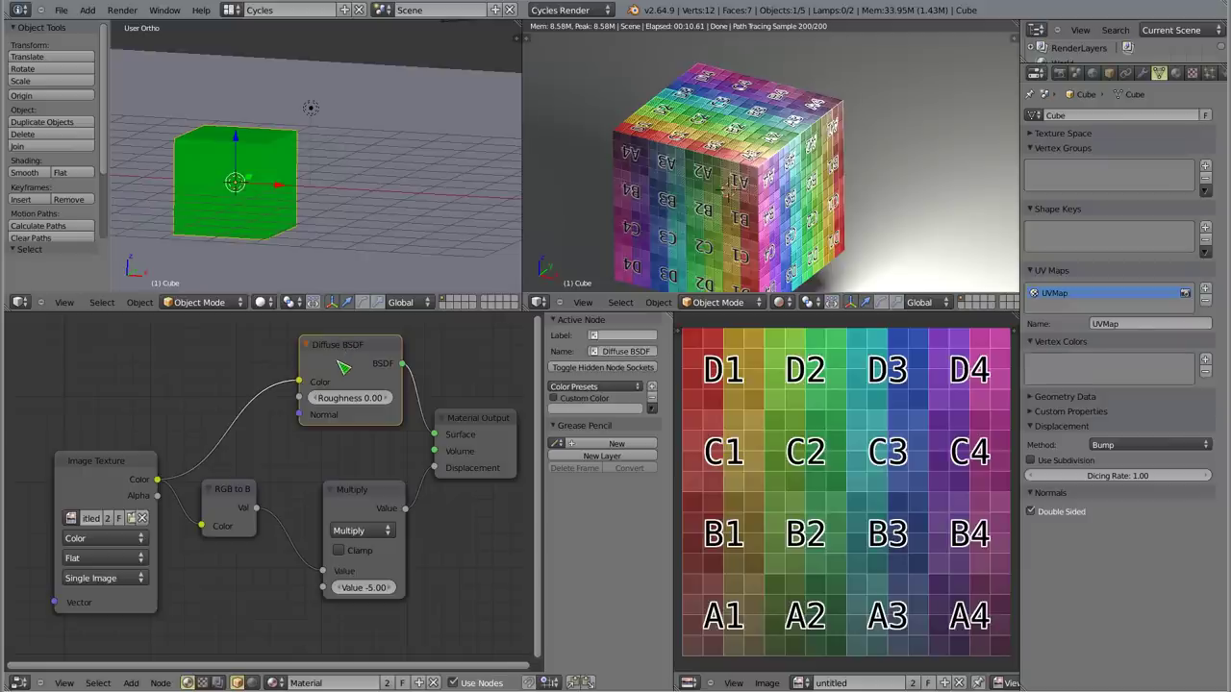
drag(242, 493, 252, 495)
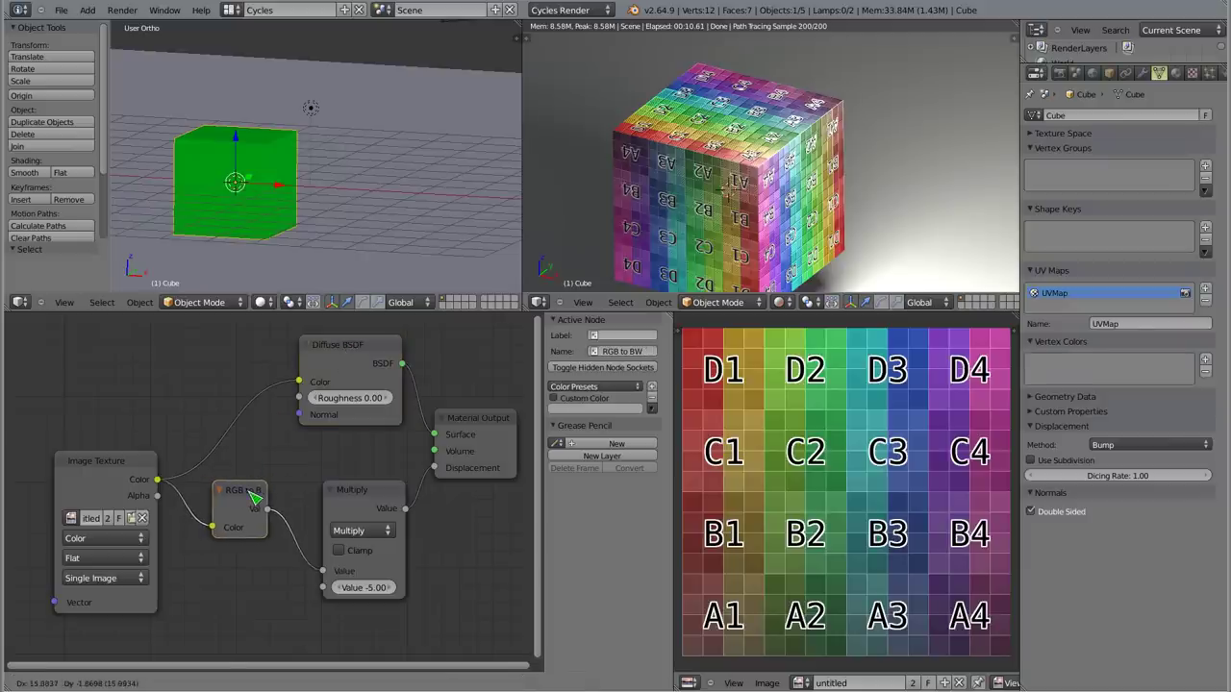